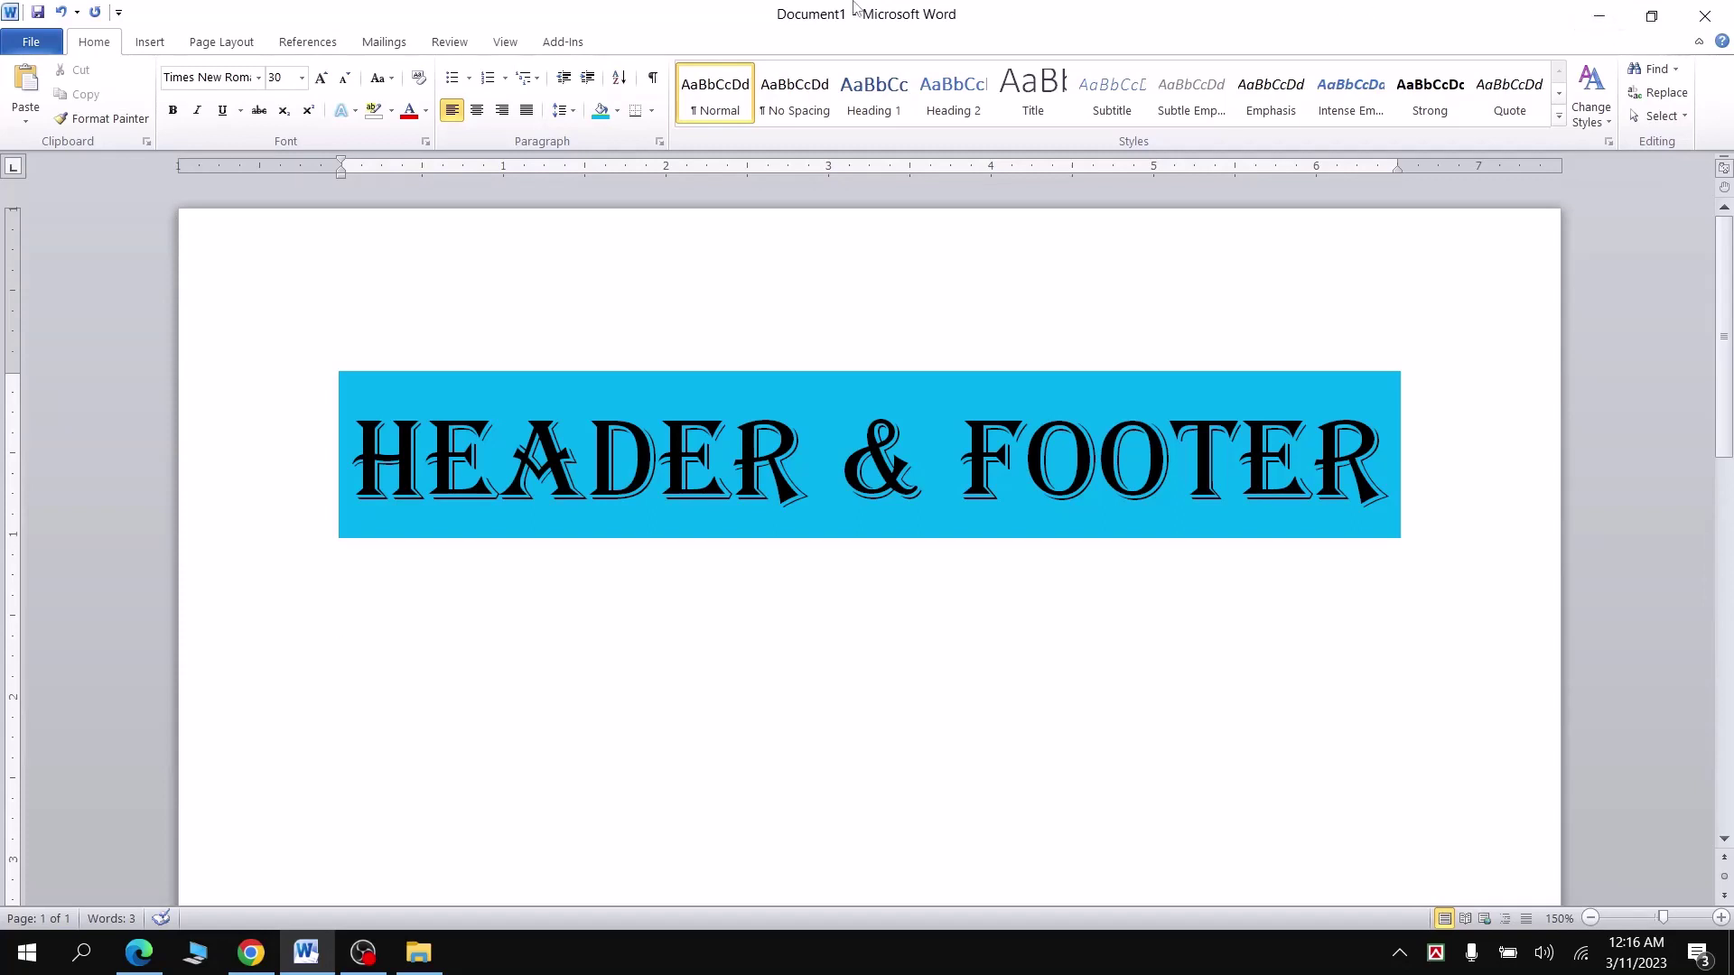
# Open Document1's empty page header for editing via Insert > Header > Edit Header
pyautogui.click(145, 45)
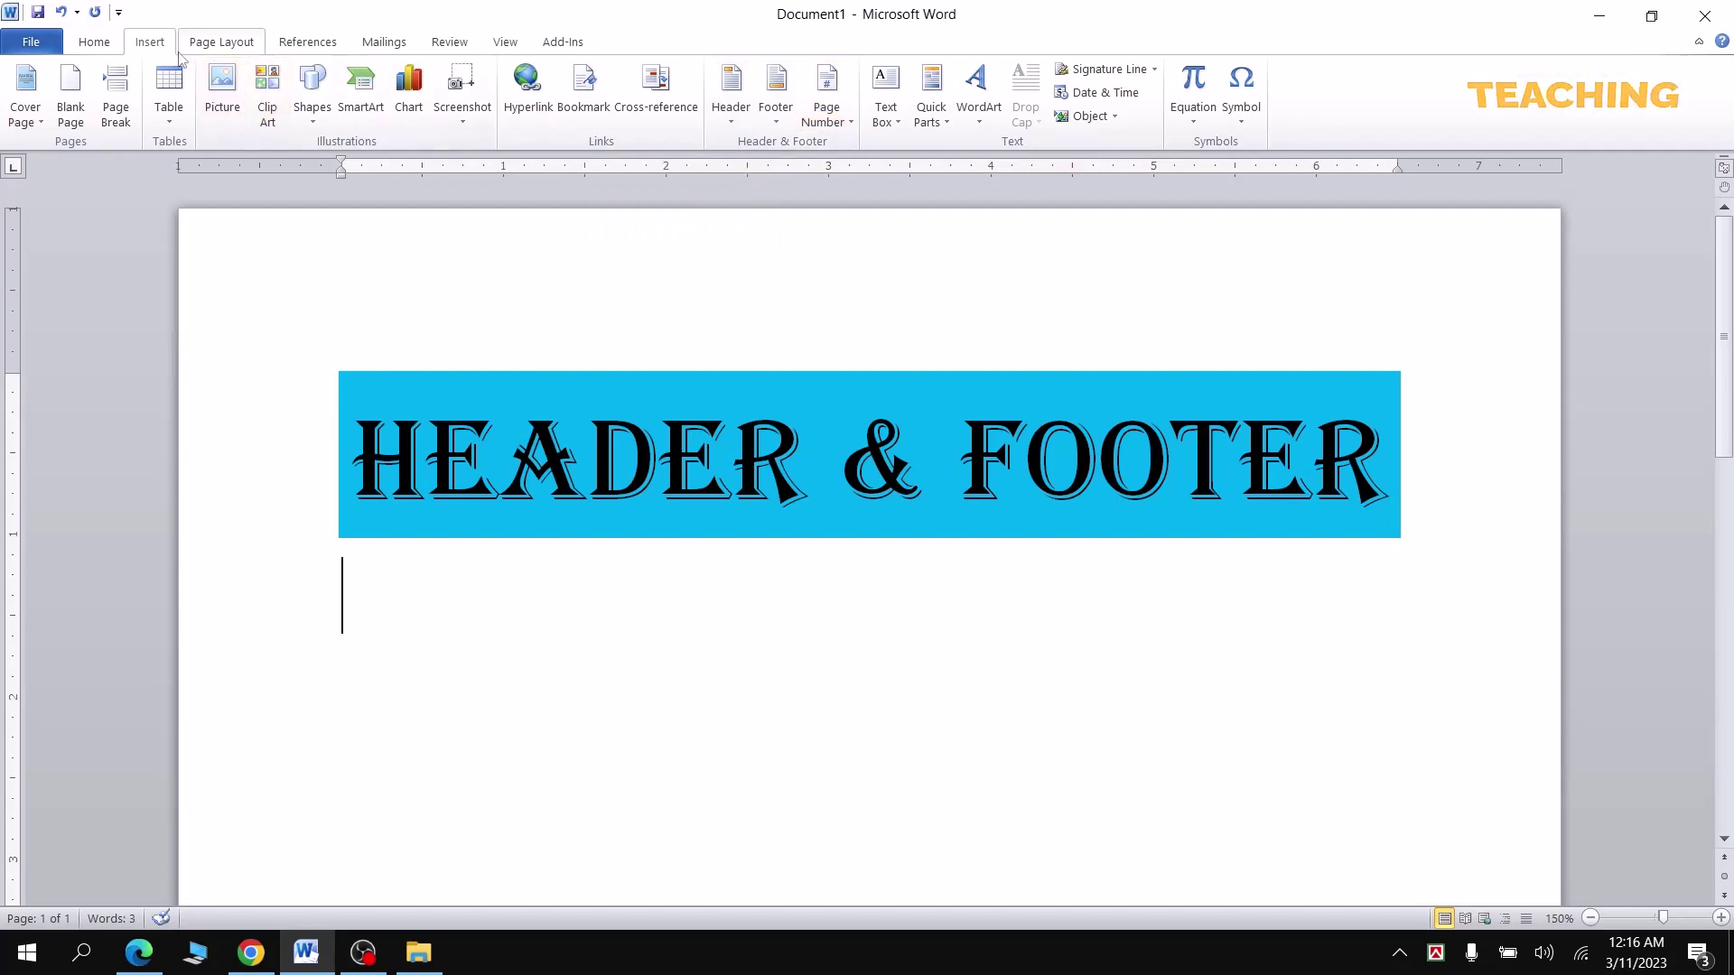
pyautogui.click(720, 123)
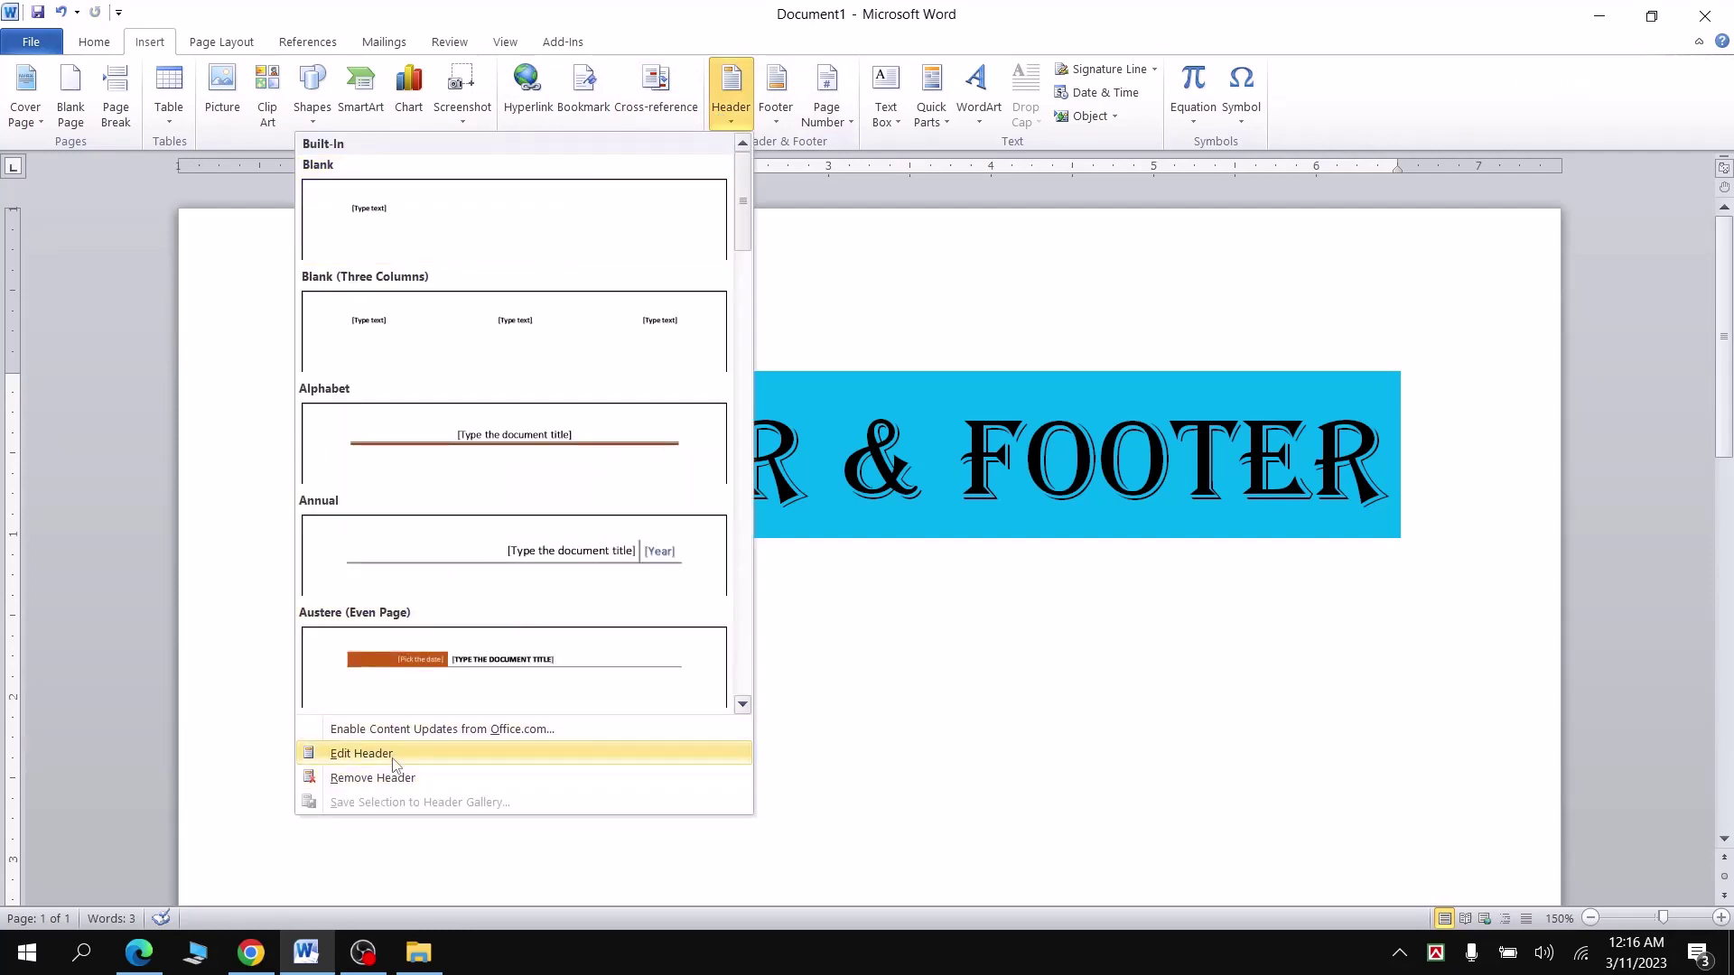
pyautogui.click(394, 754)
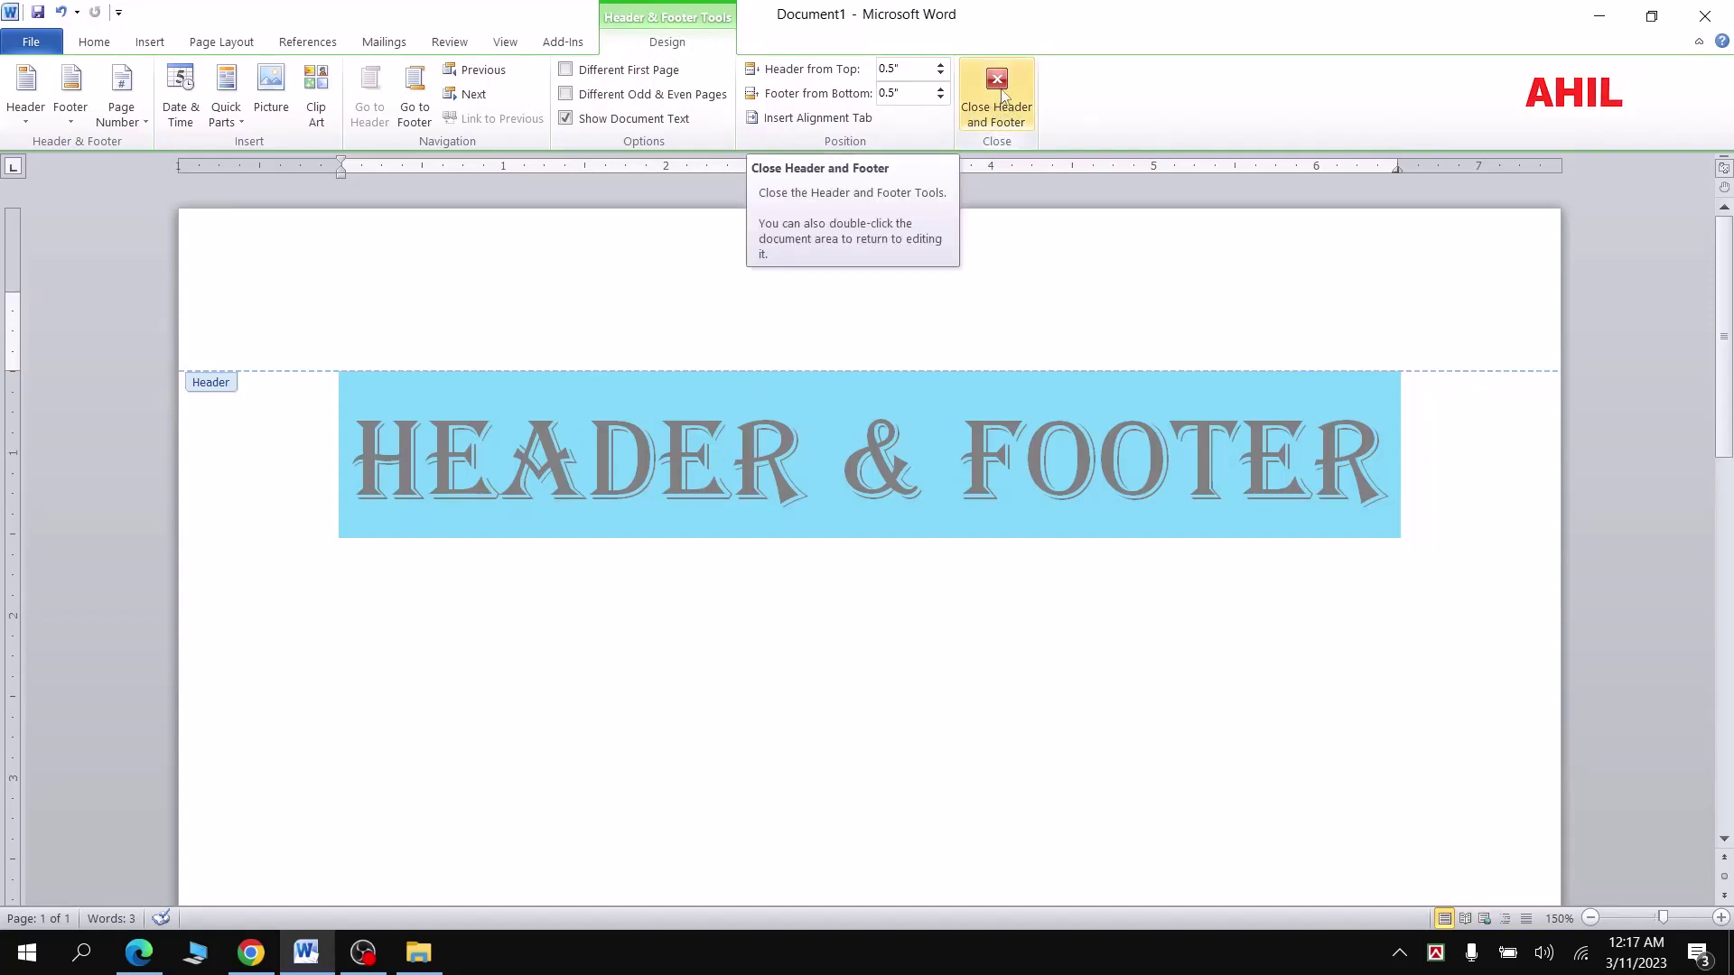
pyautogui.click(997, 95)
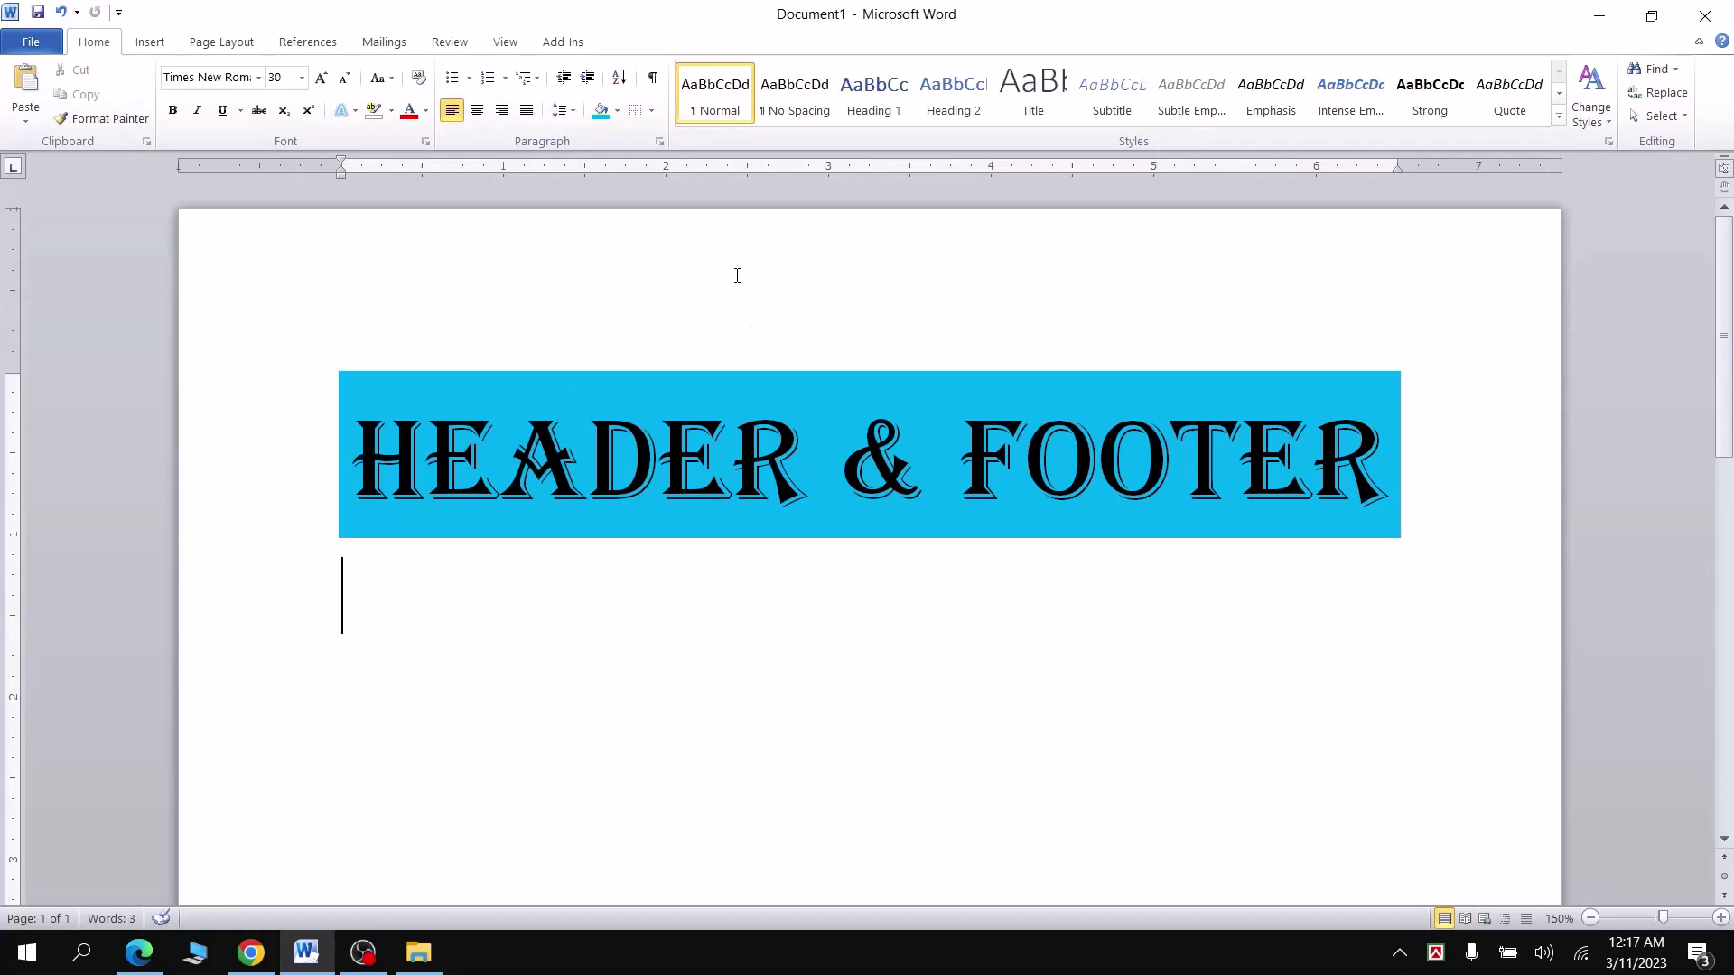
pyautogui.doubleClick(832, 283)
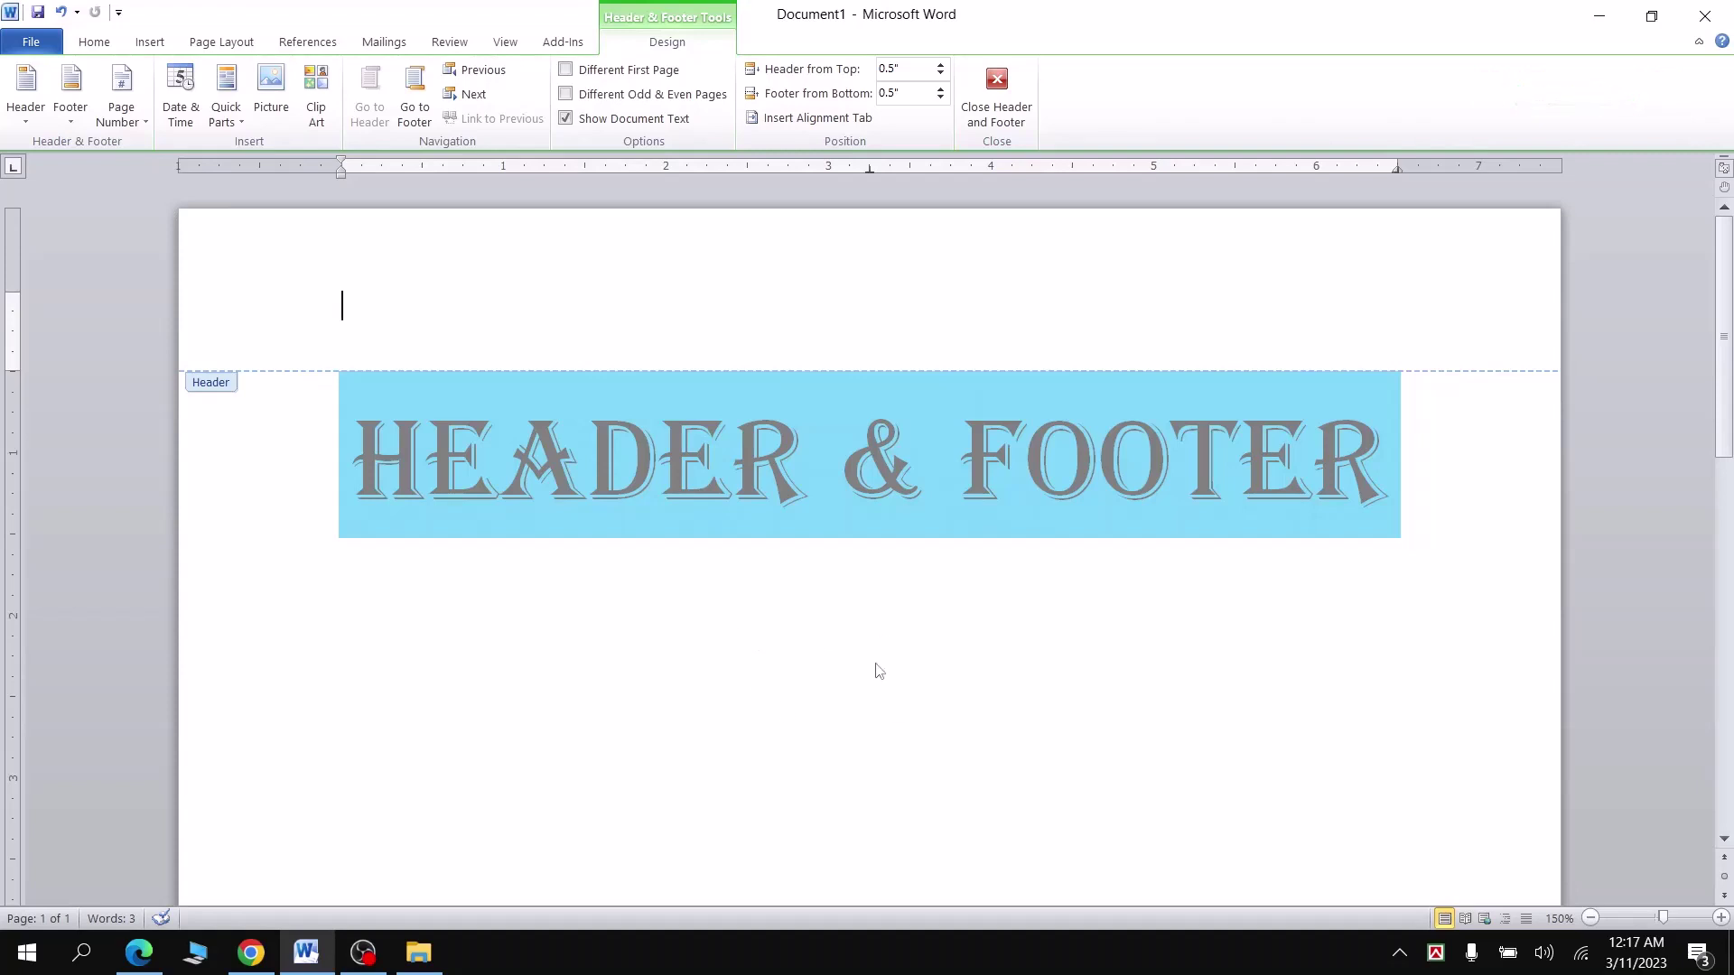
pyautogui.doubleClick(805, 652)
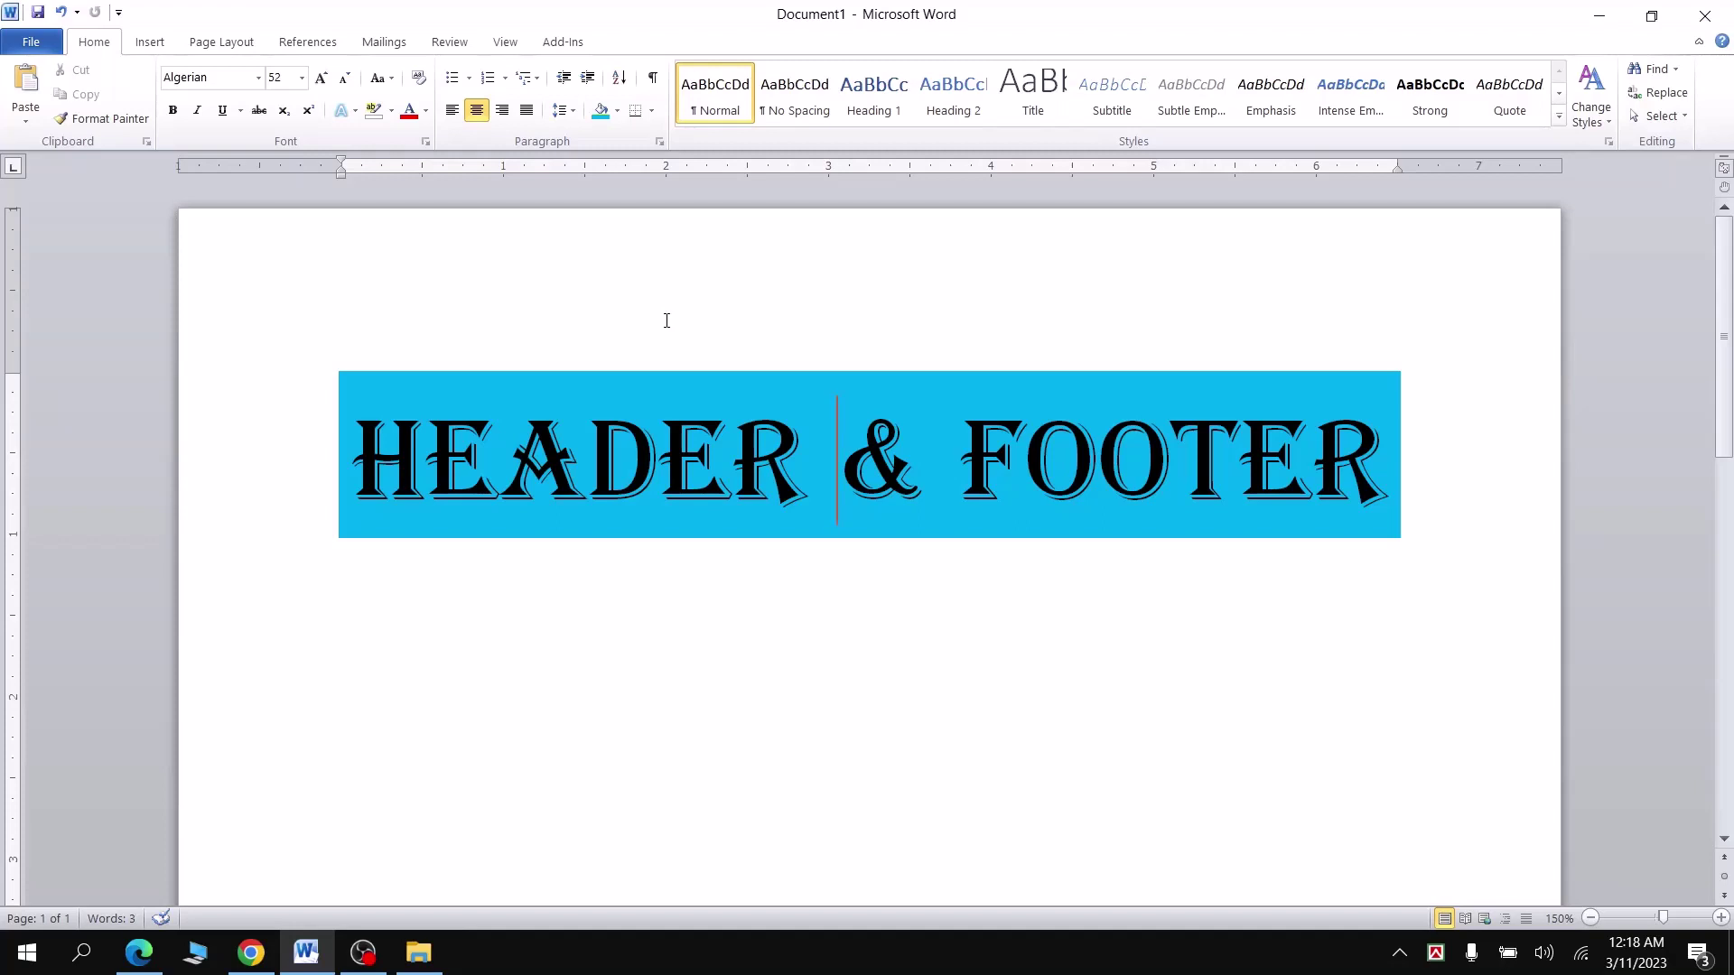
pyautogui.doubleClick(894, 259)
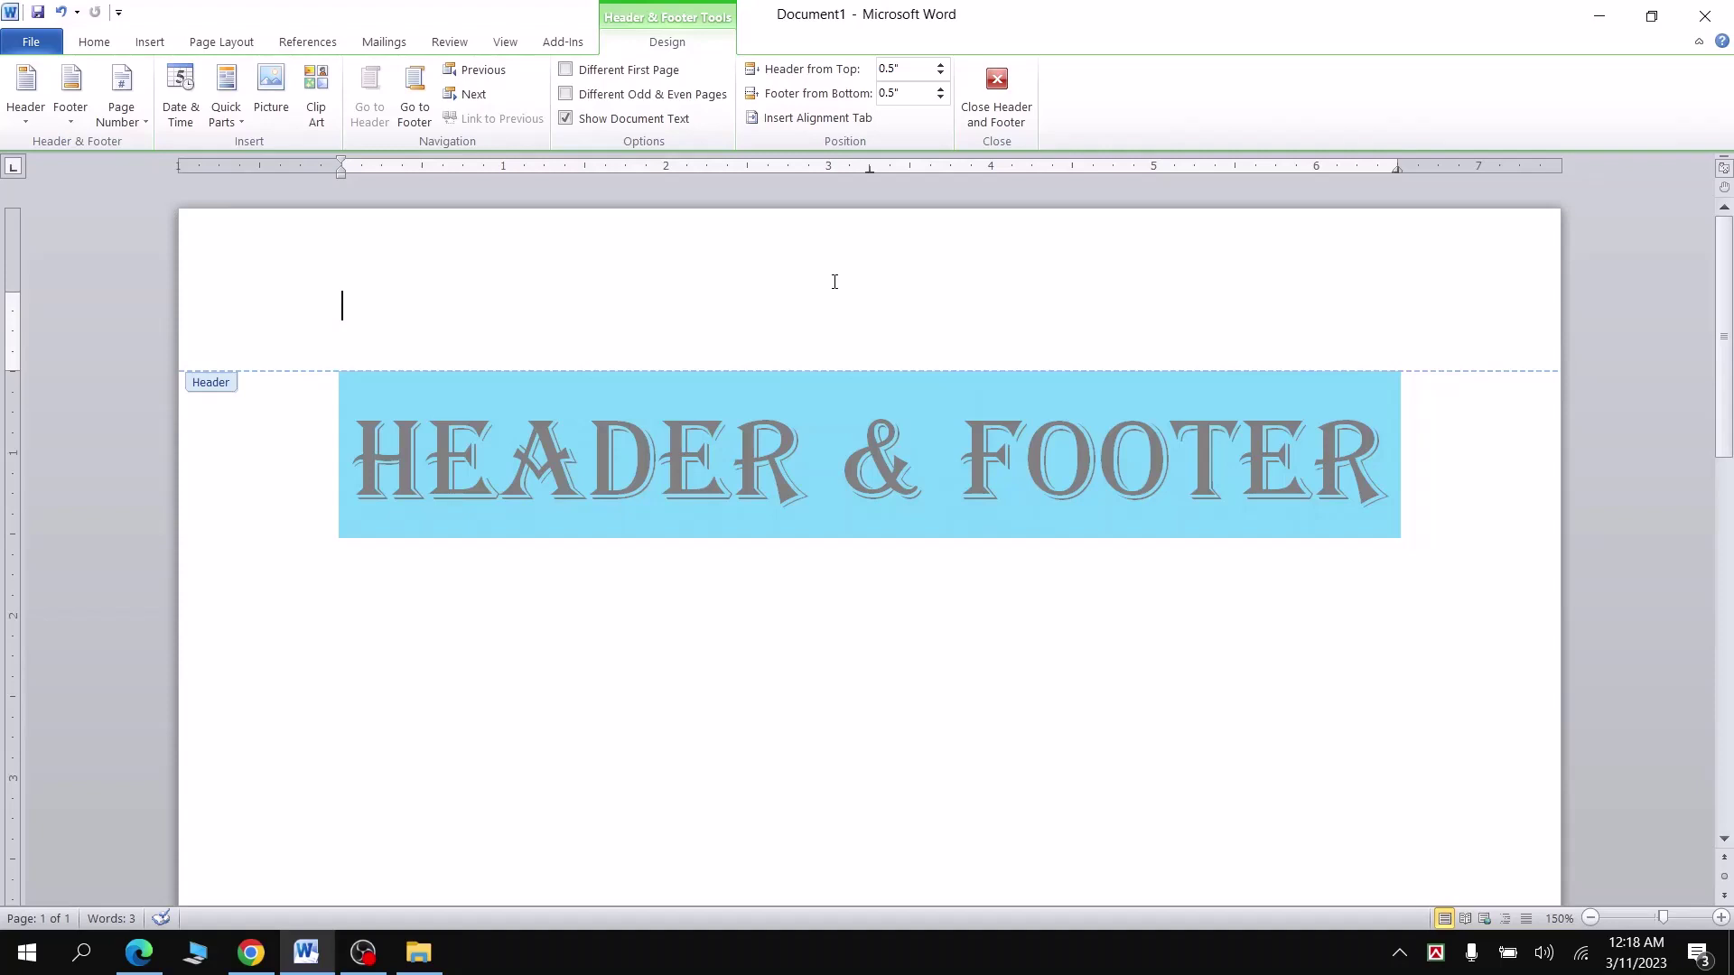
# Type 'AHIL TEACHING MEDIA' in the header, centre it and apply Bauhaus 93
pyautogui.click(94, 42)
pyautogui.write('A')
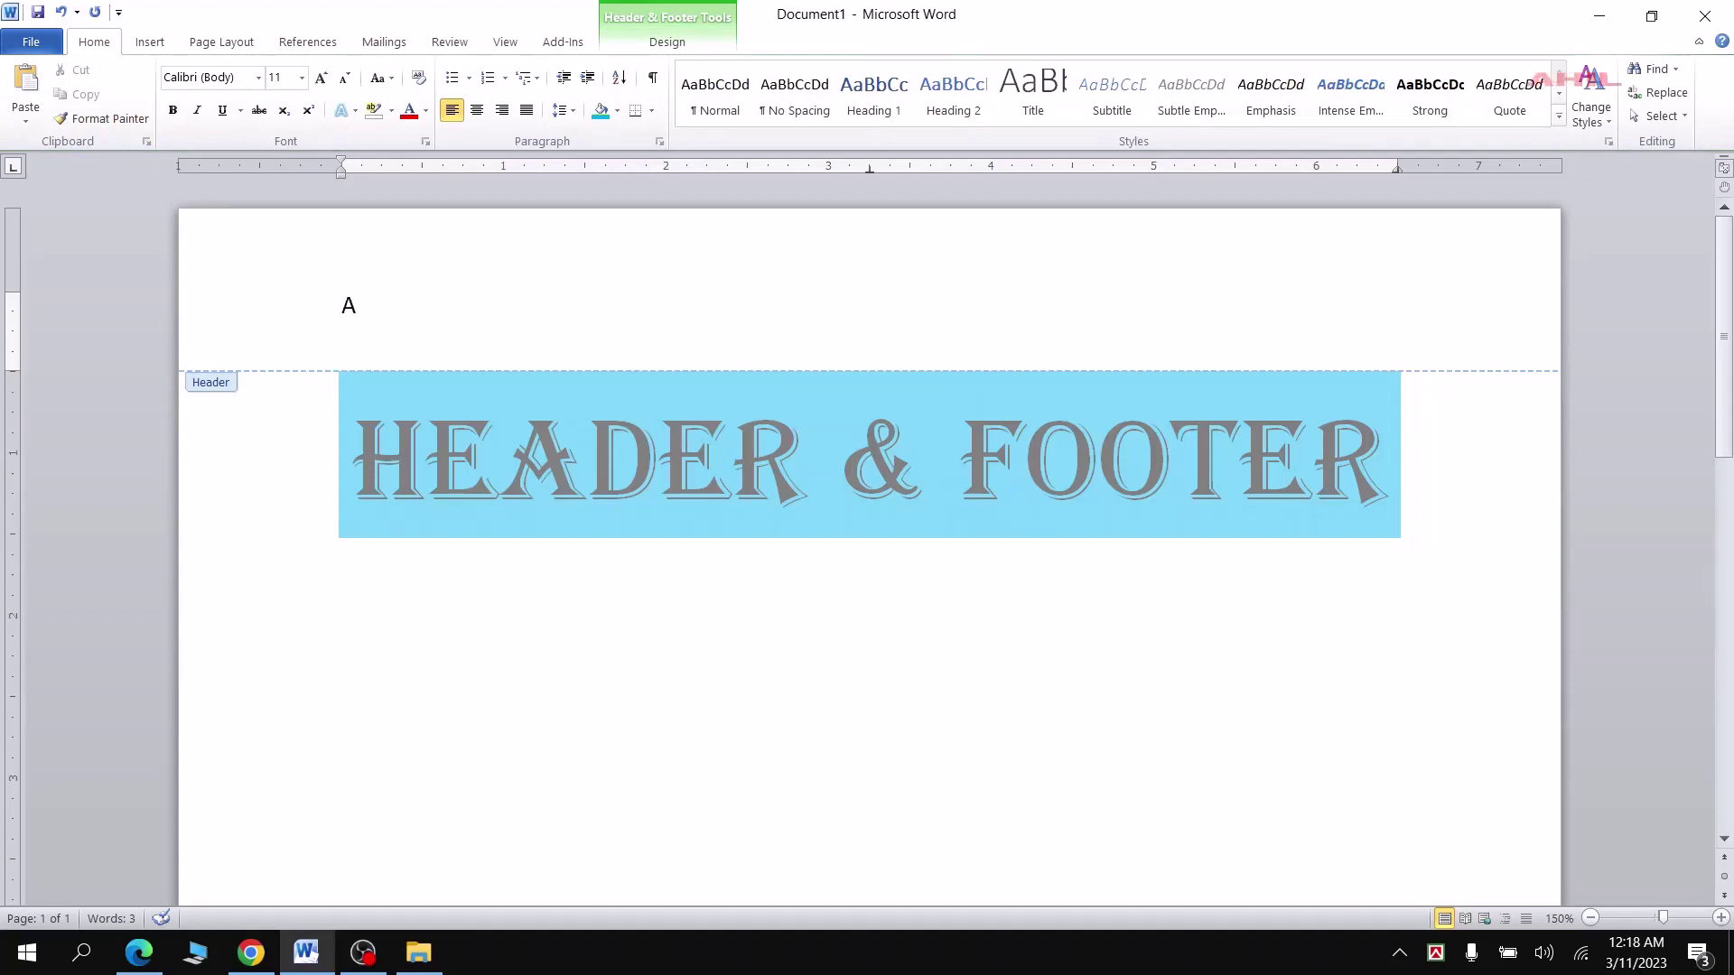
pyautogui.write('HIL TEAC')
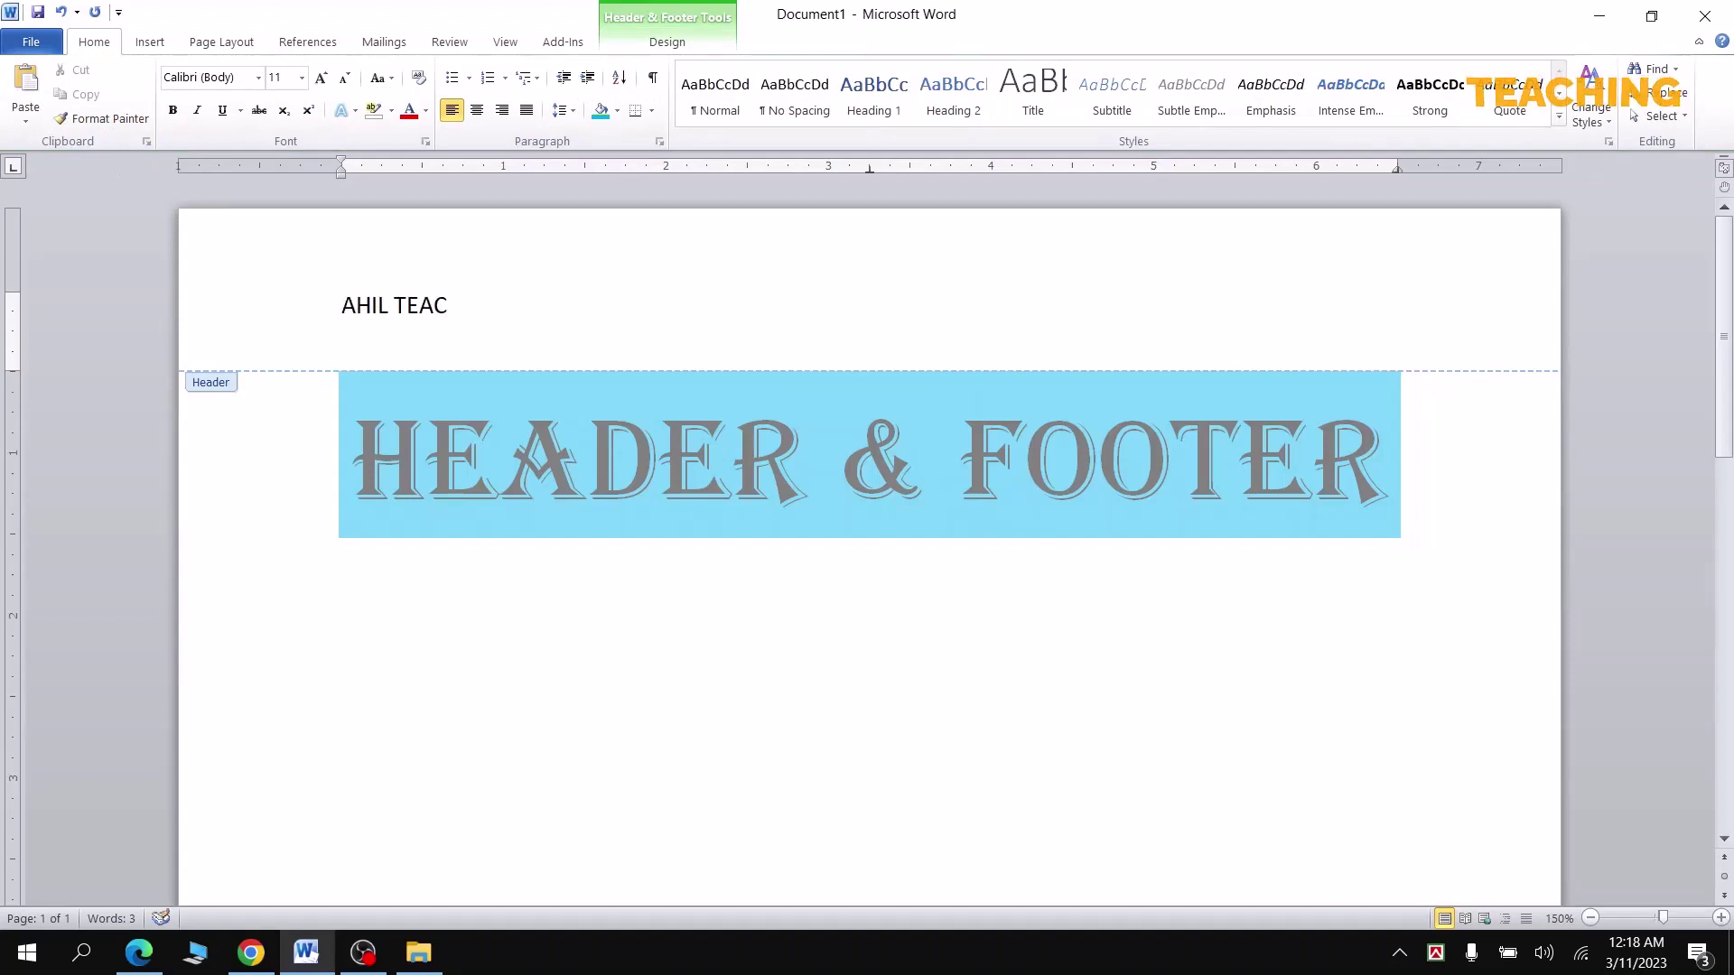
pyautogui.write('HING ME')
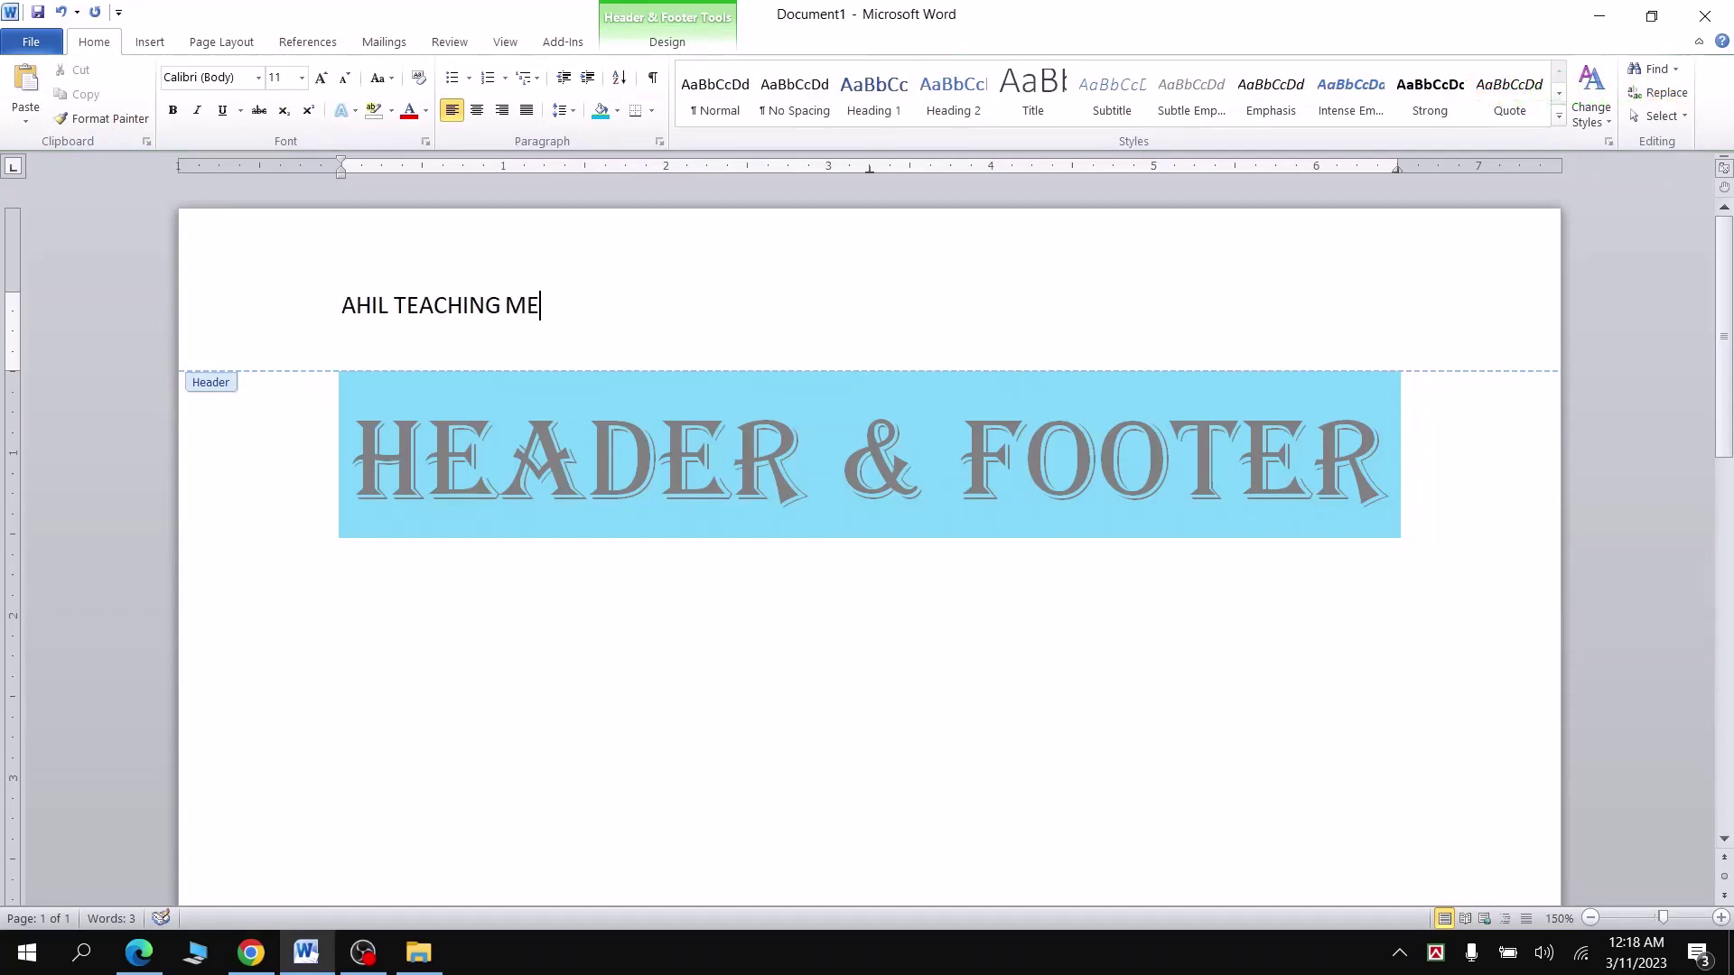
pyautogui.write('DIA')
pyautogui.hotkey('ctrl', 'a')
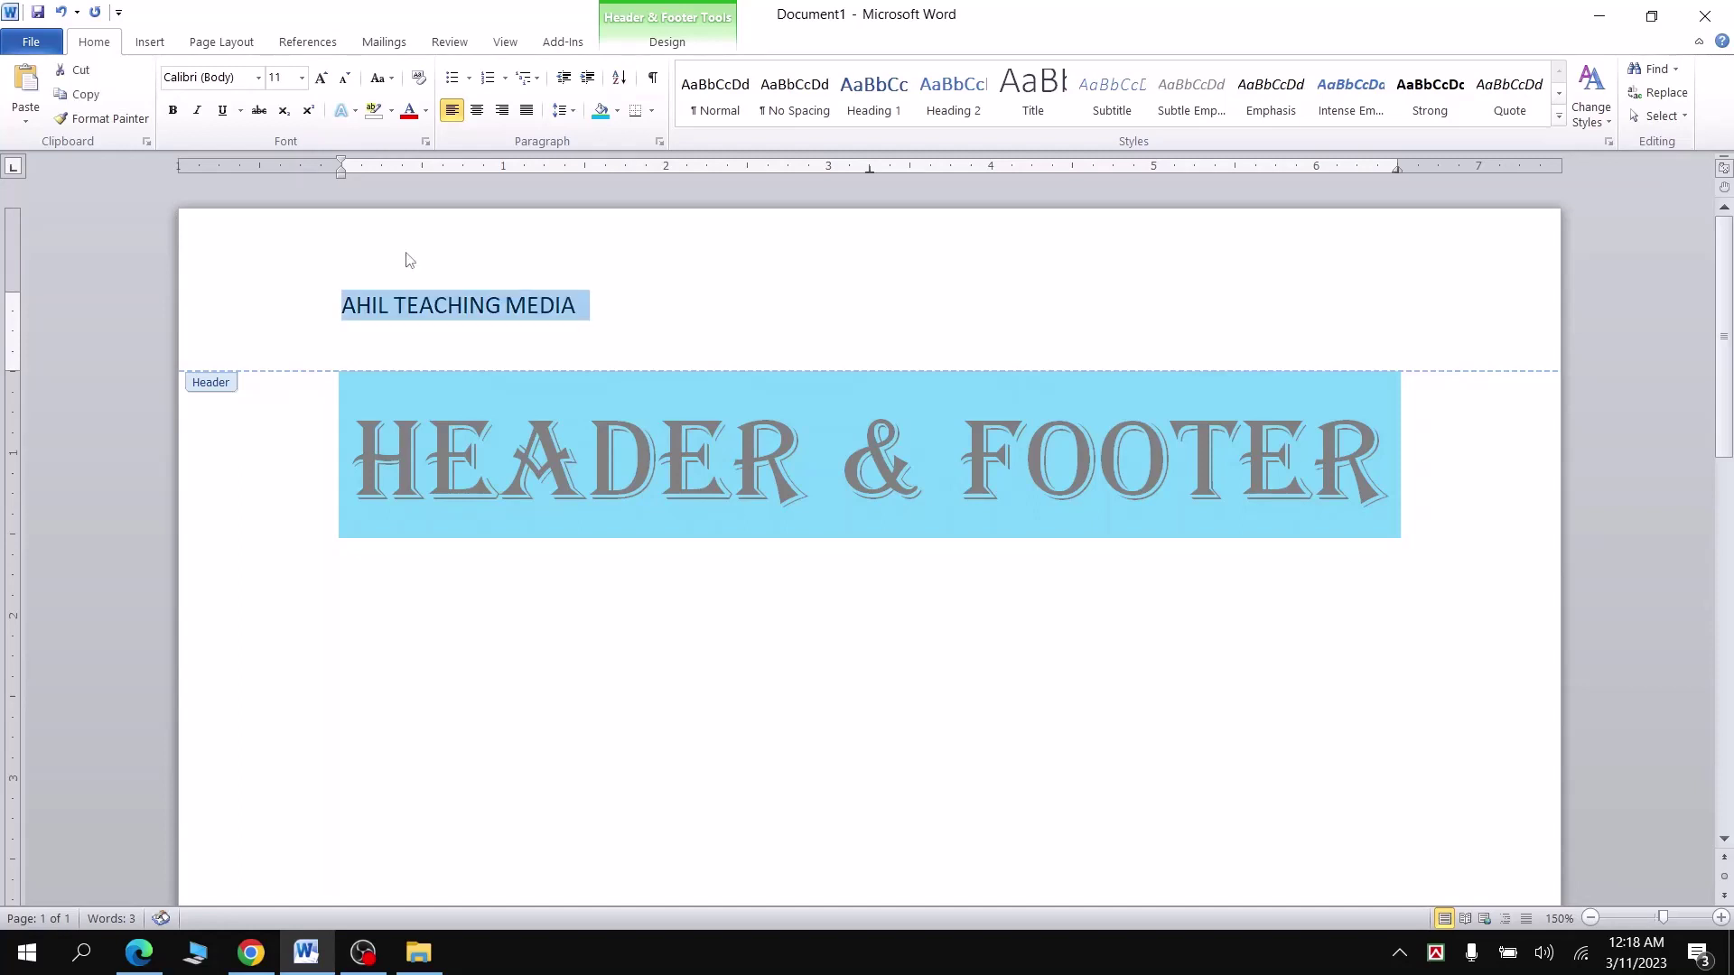
pyautogui.hotkey('ctrl', 'e')
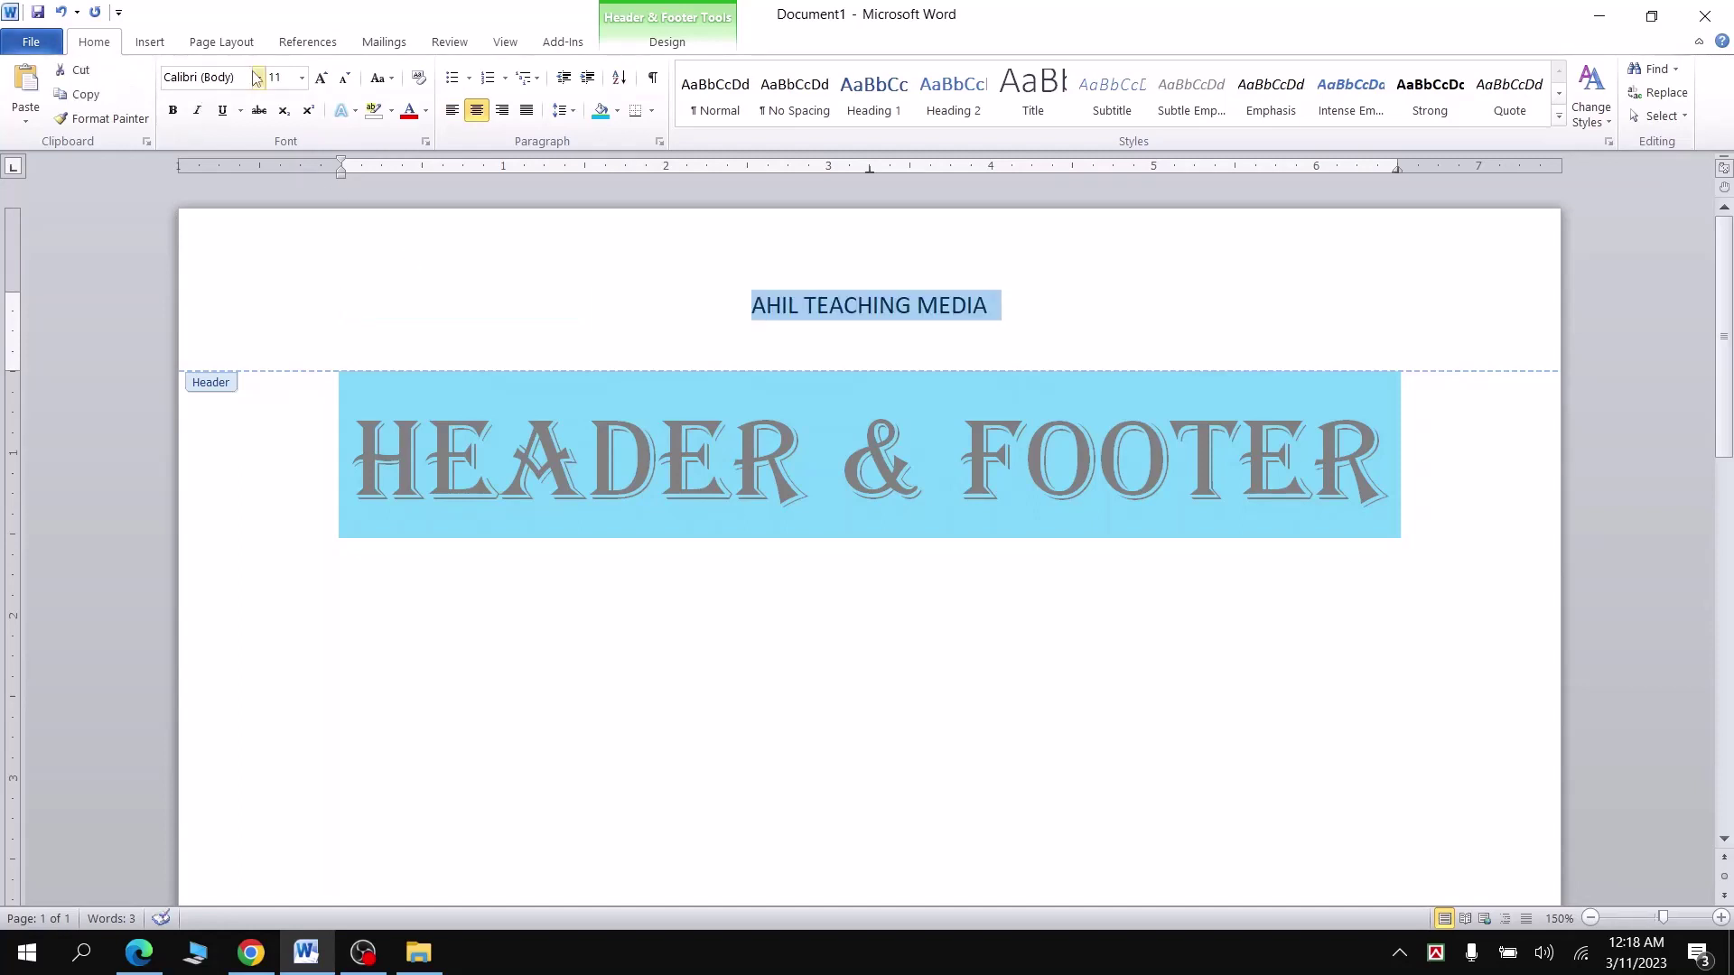
pyautogui.click(257, 78)
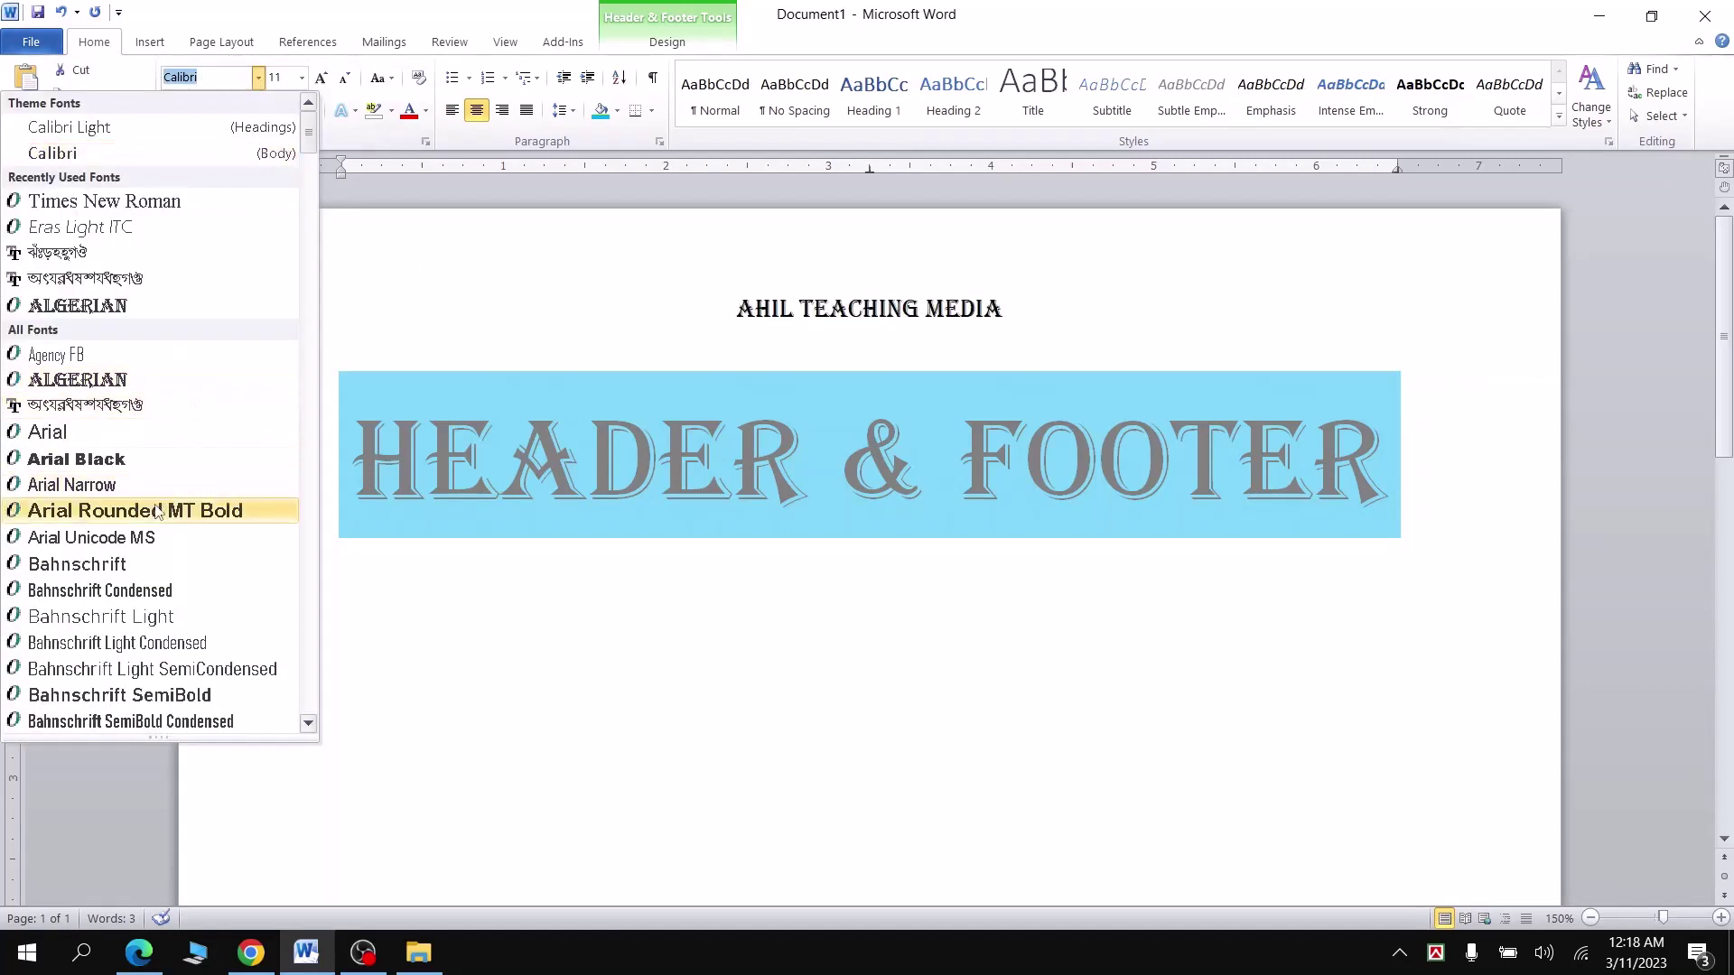
pyautogui.scroll(-4, 158, 420)
pyautogui.scroll(-1, 158, 420)
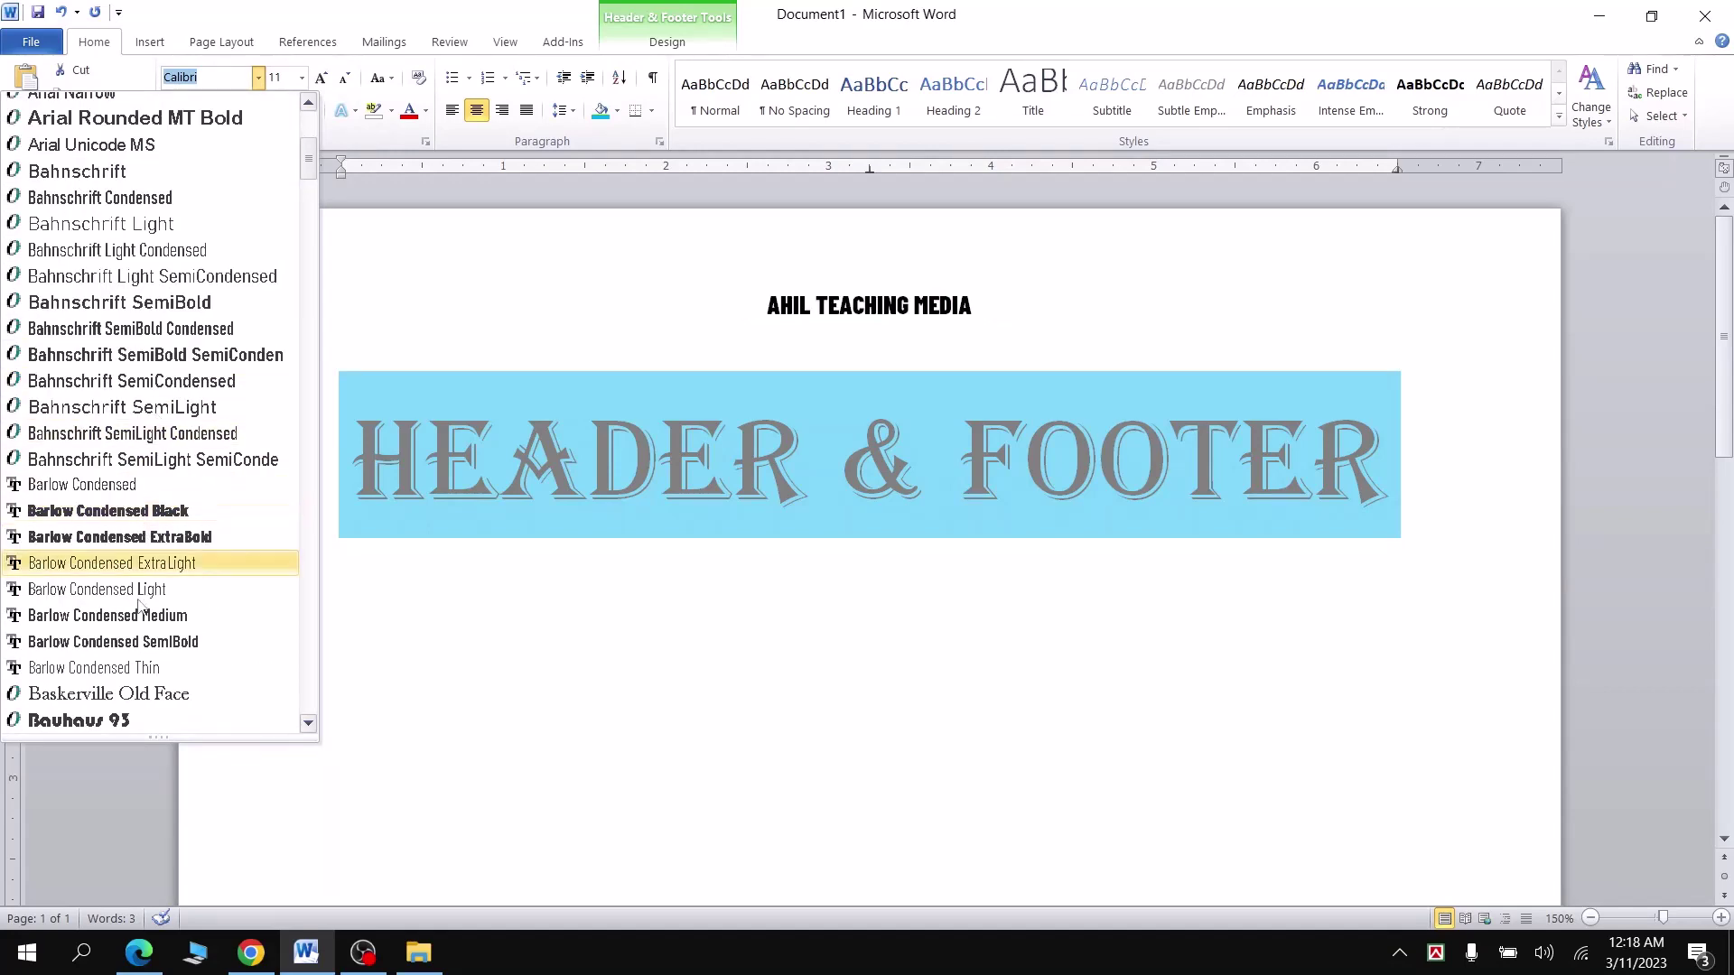
pyautogui.click(94, 723)
# Make the header title red and enlarge it to 24 pt
pyautogui.click(1031, 314)
pyautogui.moveTo(1030, 313); pyautogui.dragTo(742, 311)
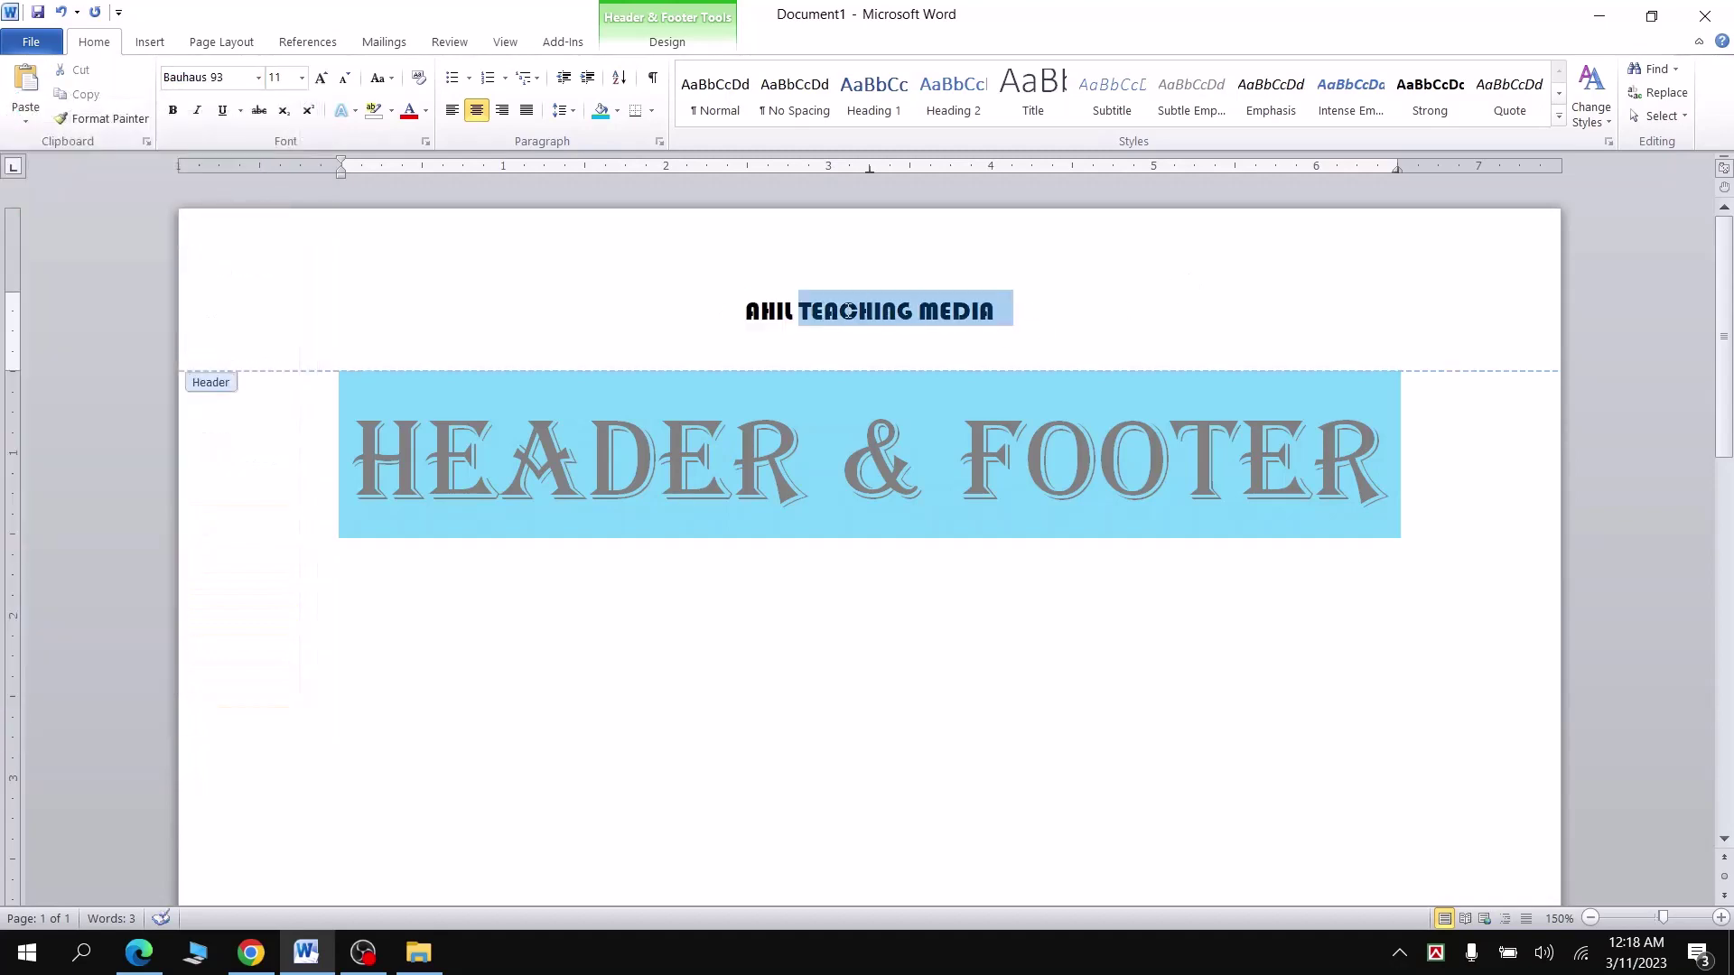
pyautogui.click(426, 111)
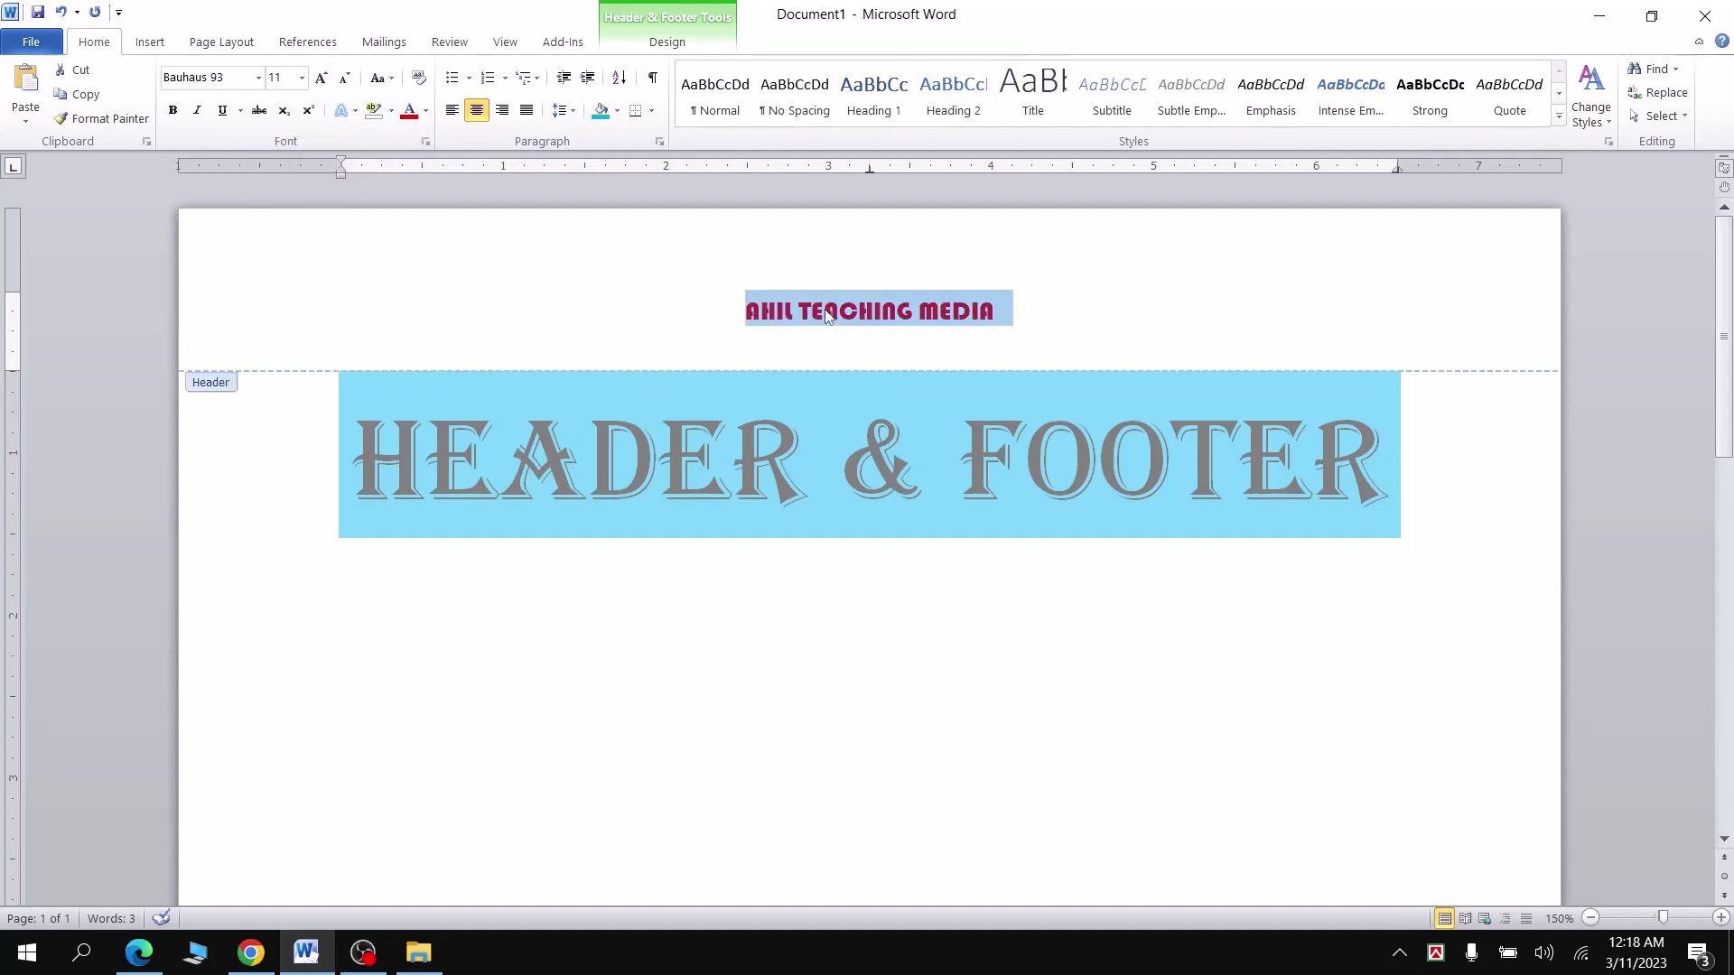
pyautogui.hotkey('ctrl', ']')
pyautogui.hotkey('ctrl', ']')
pyautogui.hotkey('ctrl', ']')
pyautogui.hotkey('ctrl', ']')
pyautogui.hotkey('ctrl', ']')
pyautogui.hotkey('ctrl', ']')
pyautogui.hotkey('ctrl', ']')
pyautogui.hotkey('ctrl', ']')
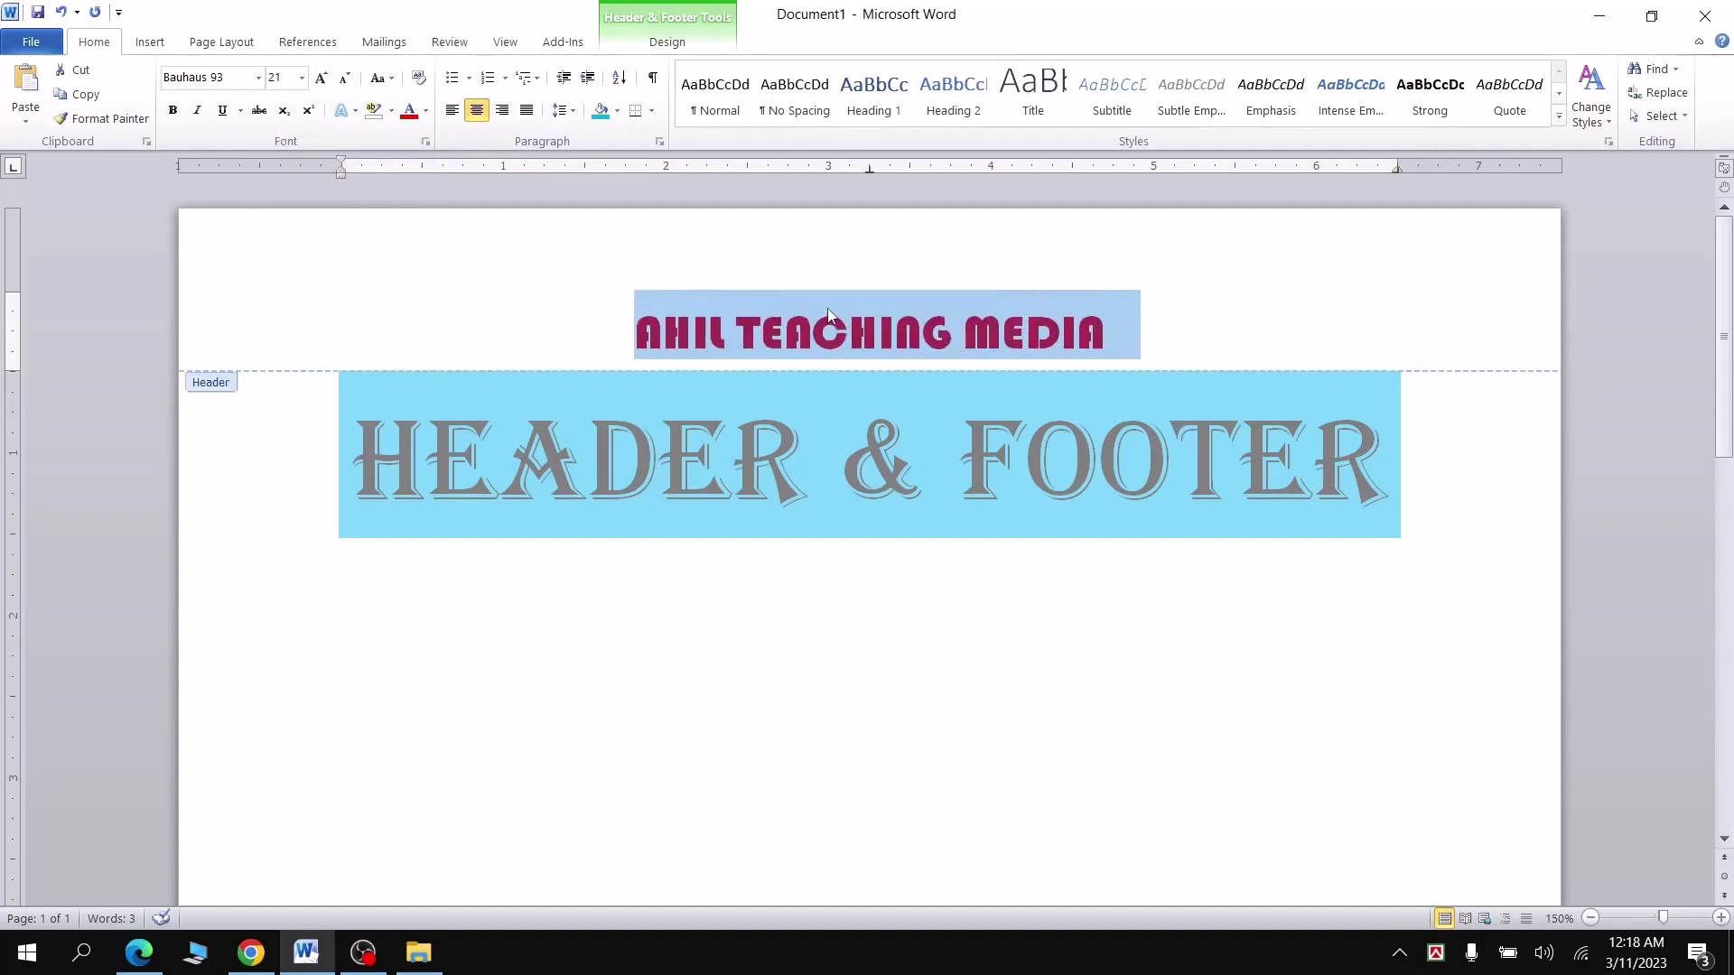
pyautogui.hotkey('ctrl', ']')
pyautogui.hotkey('ctrl', ']')
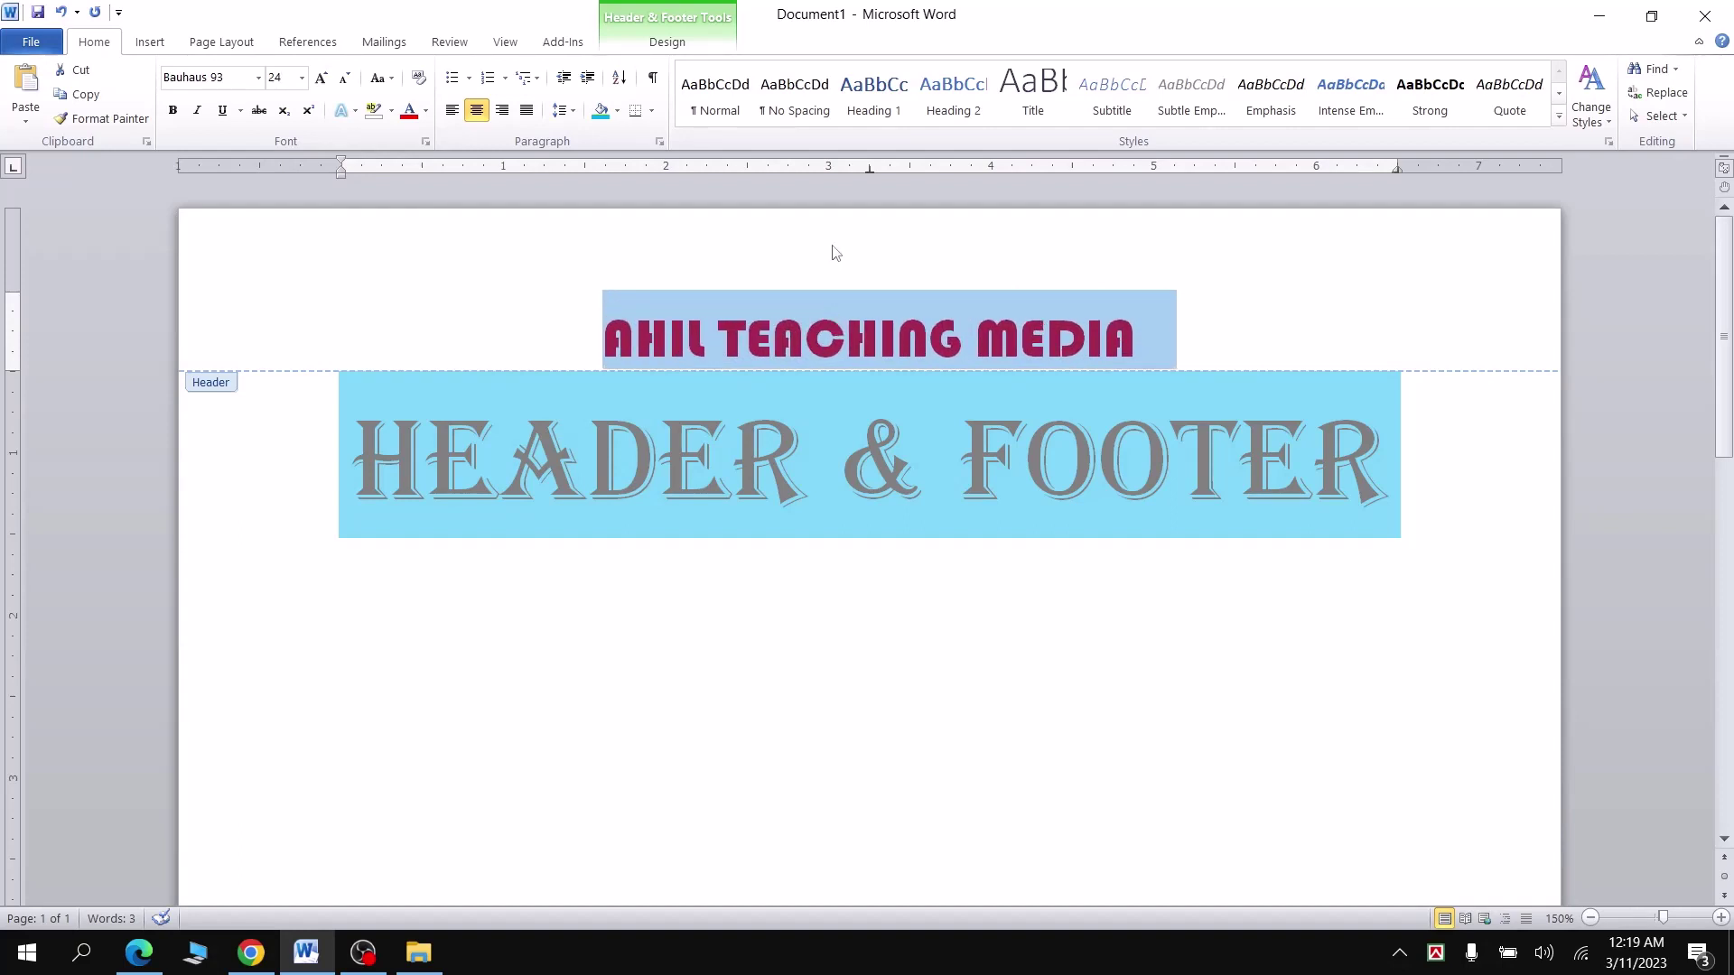
# Add a second header line reading 'microsoft Word 2010'
pyautogui.click(1156, 338)
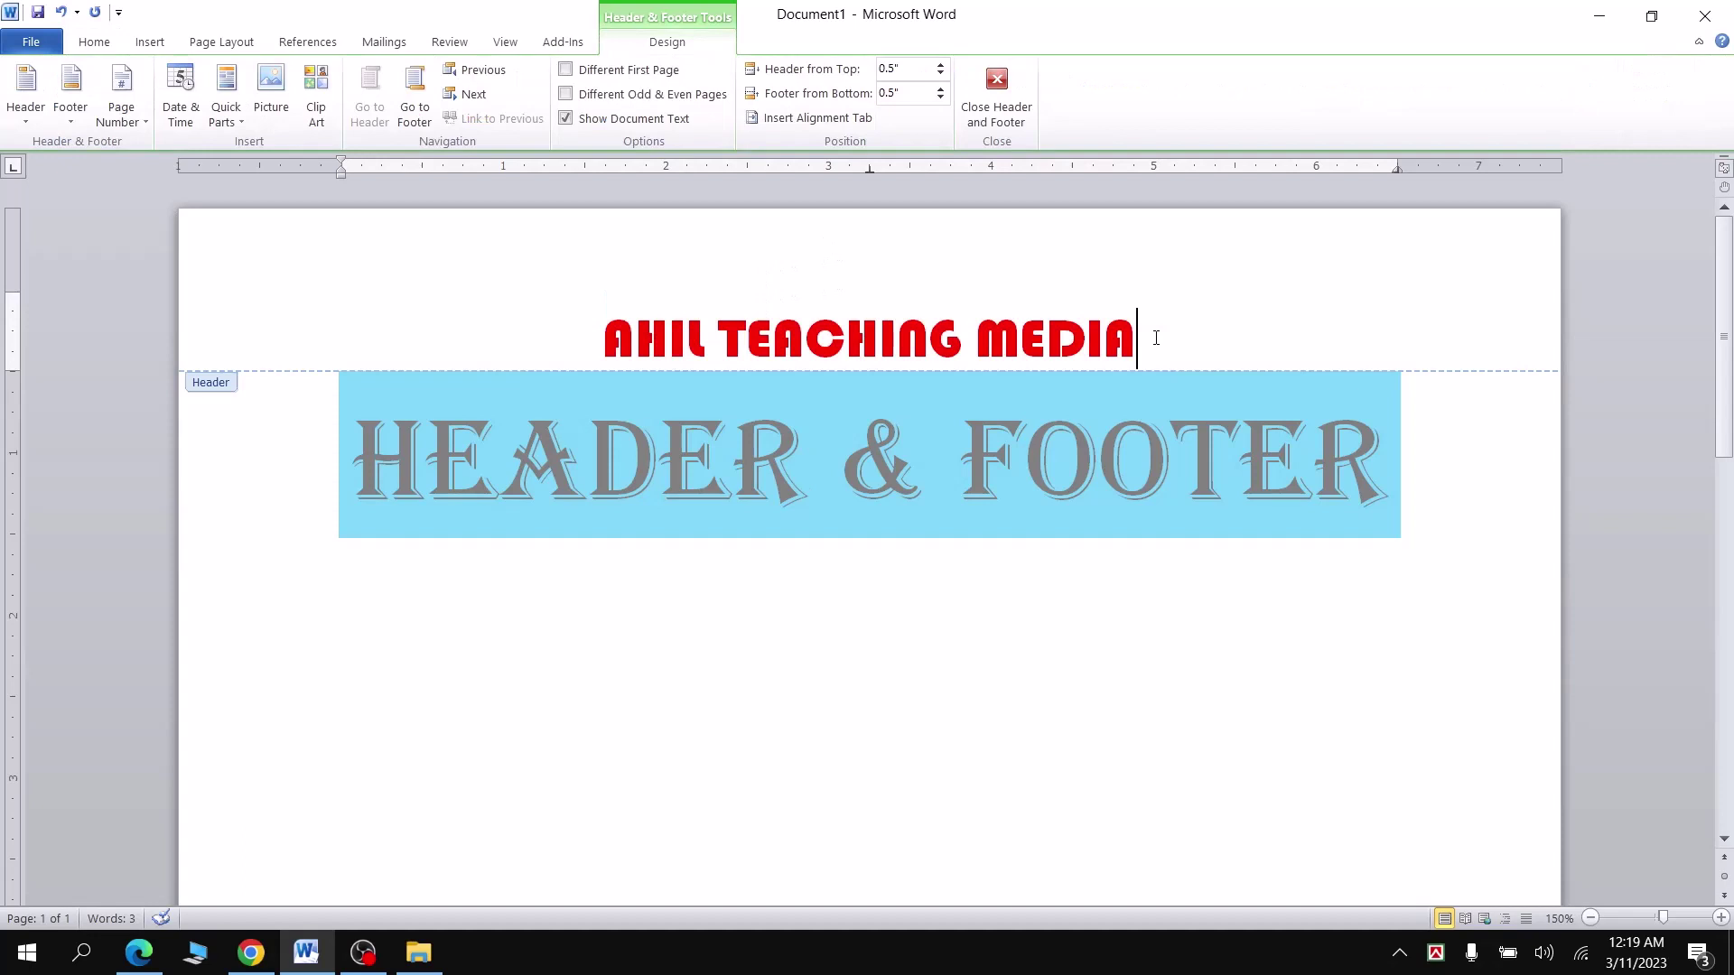
pyautogui.press('Return')
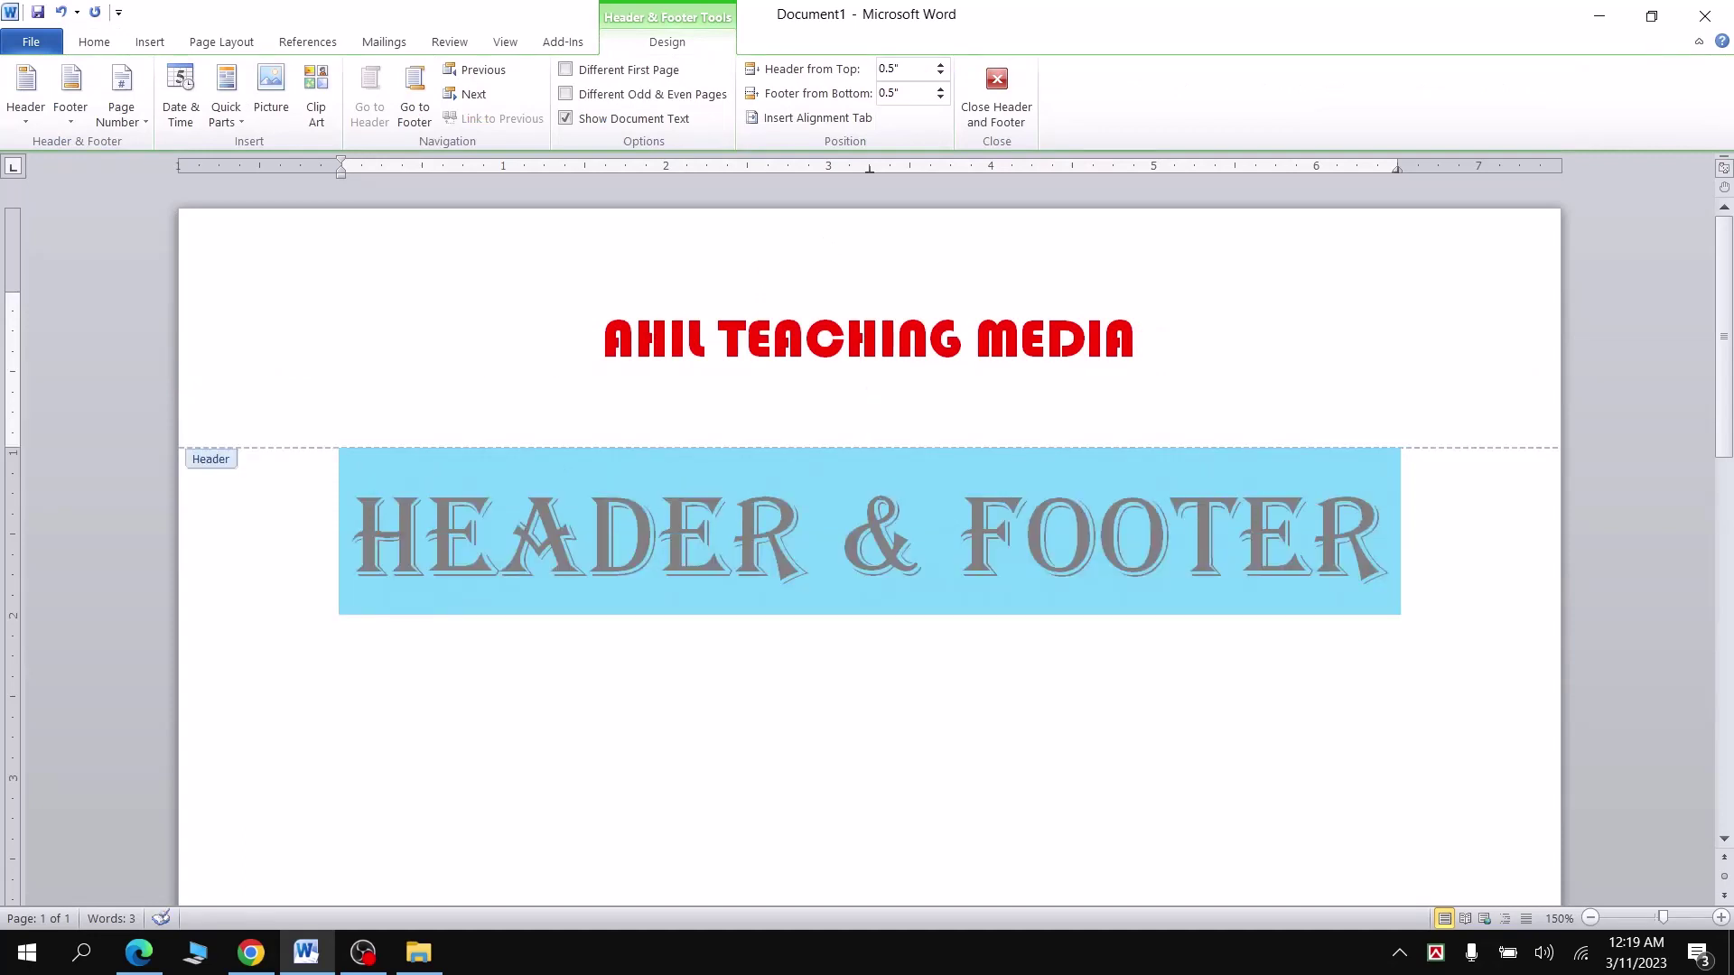
pyautogui.write('microso')
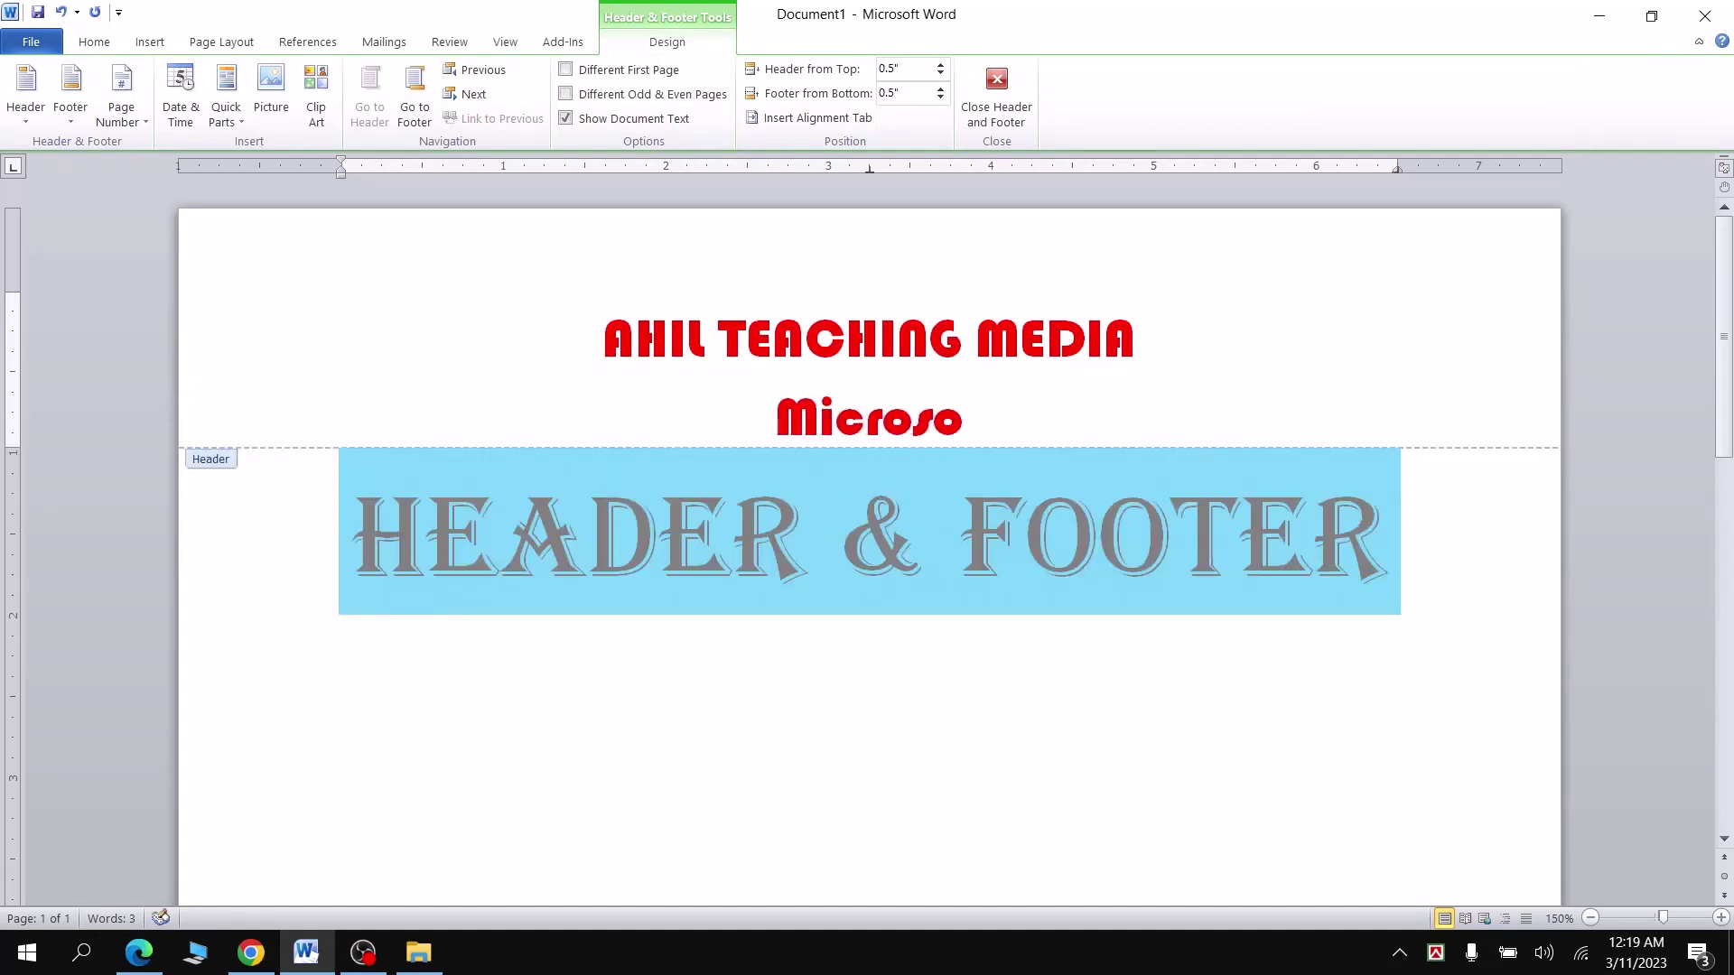
pyautogui.write('ft Wo')
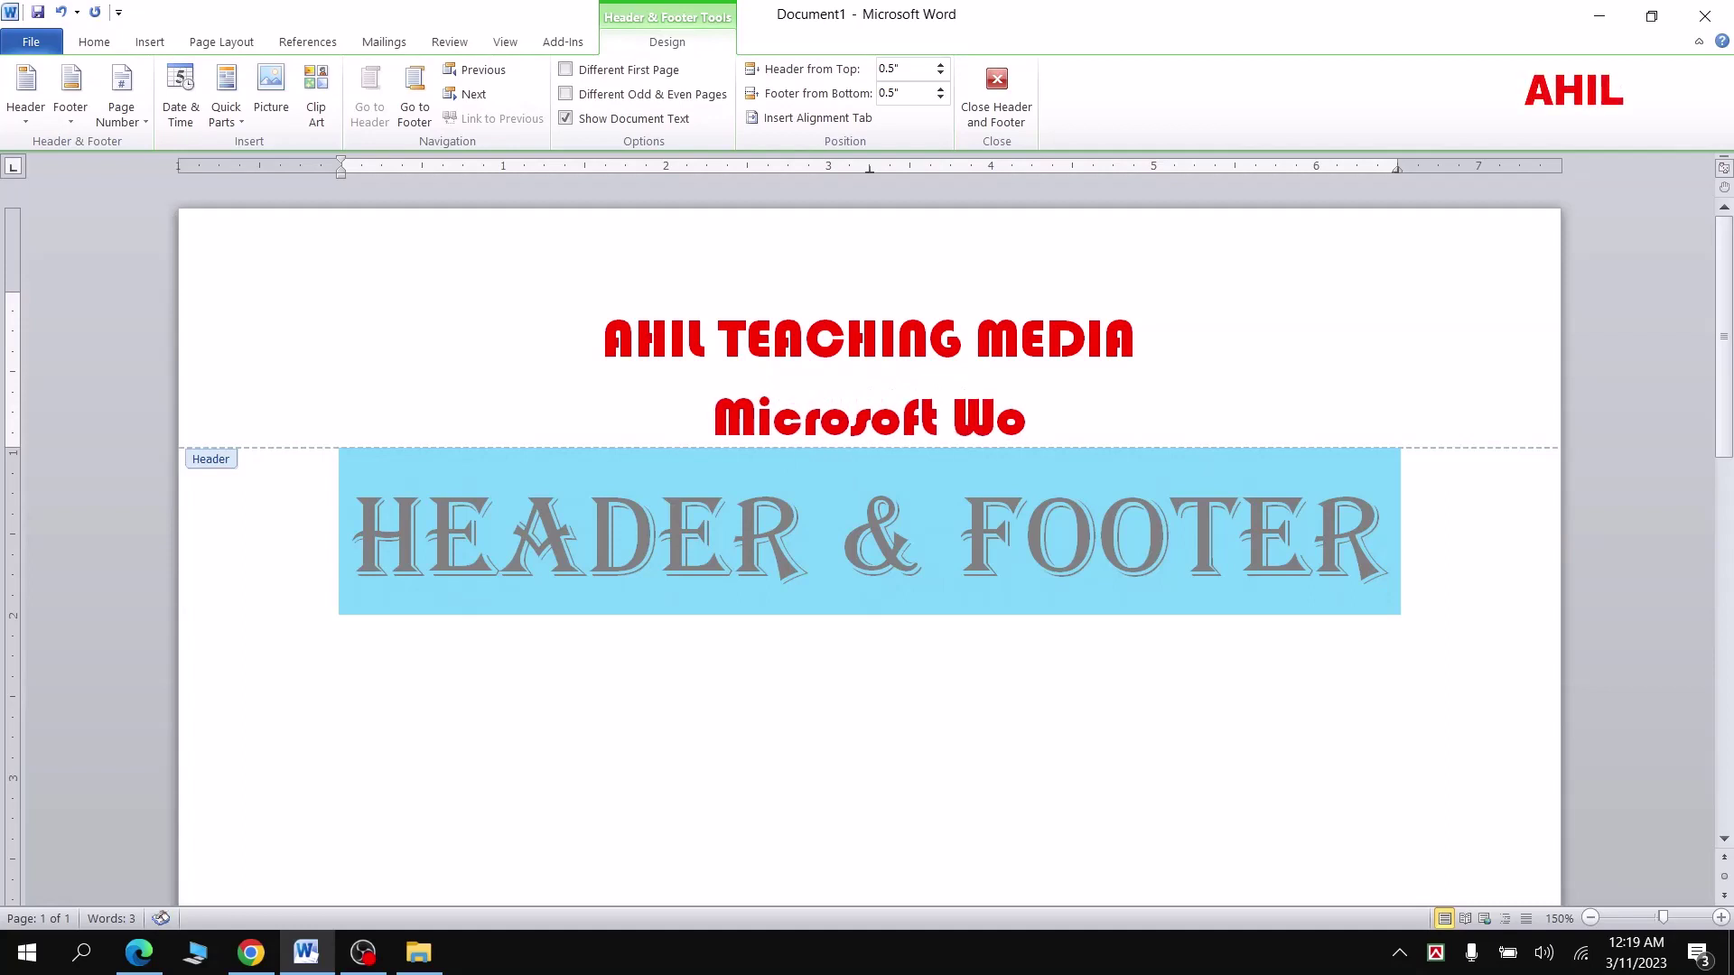
pyautogui.write('rd 2010')
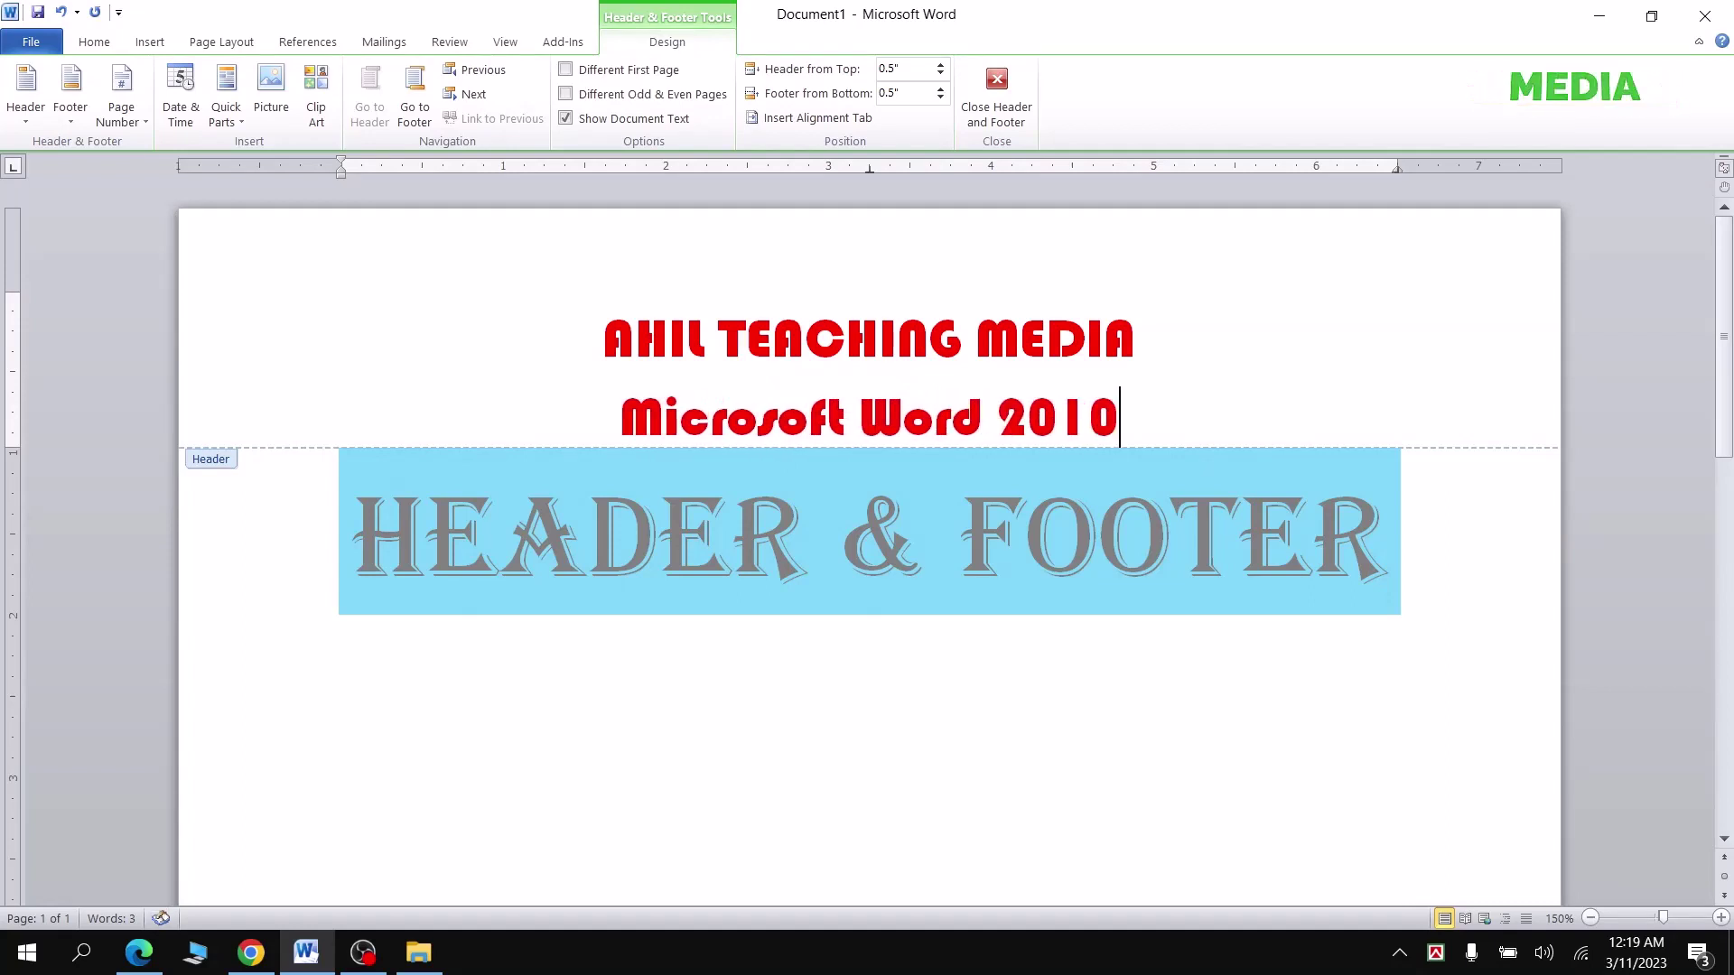
# Return to the document body and set the text colour to black
pyautogui.doubleClick(748, 704)
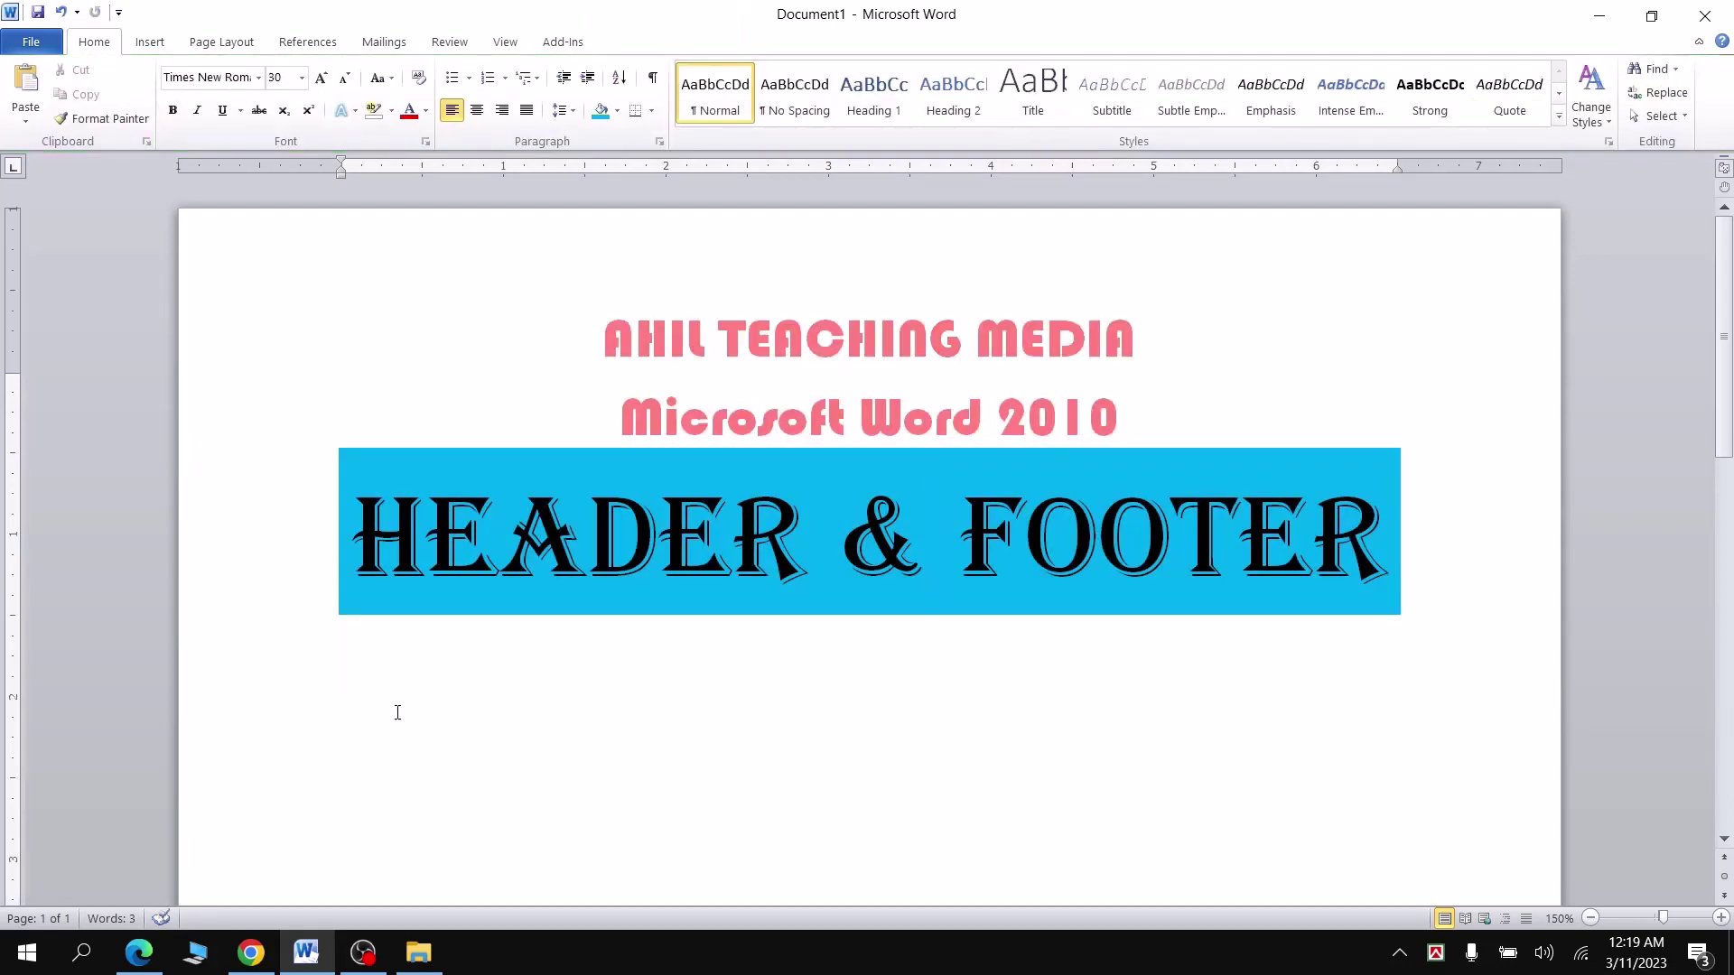
pyautogui.click(425, 110)
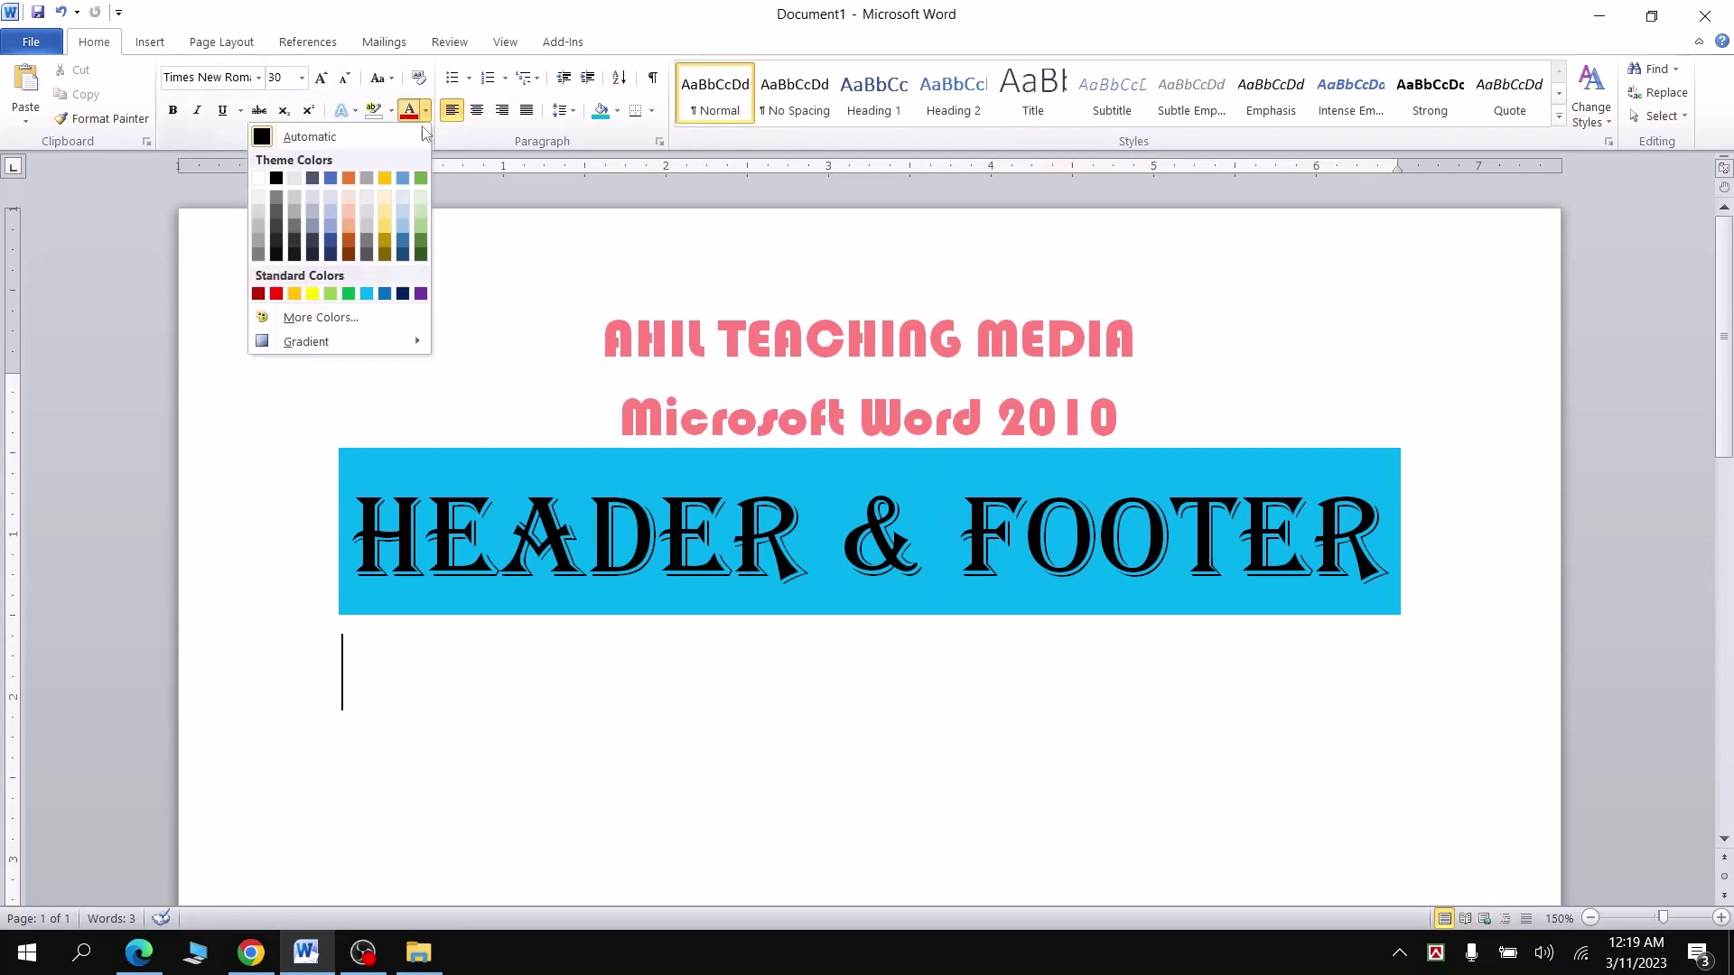
pyautogui.click(276, 178)
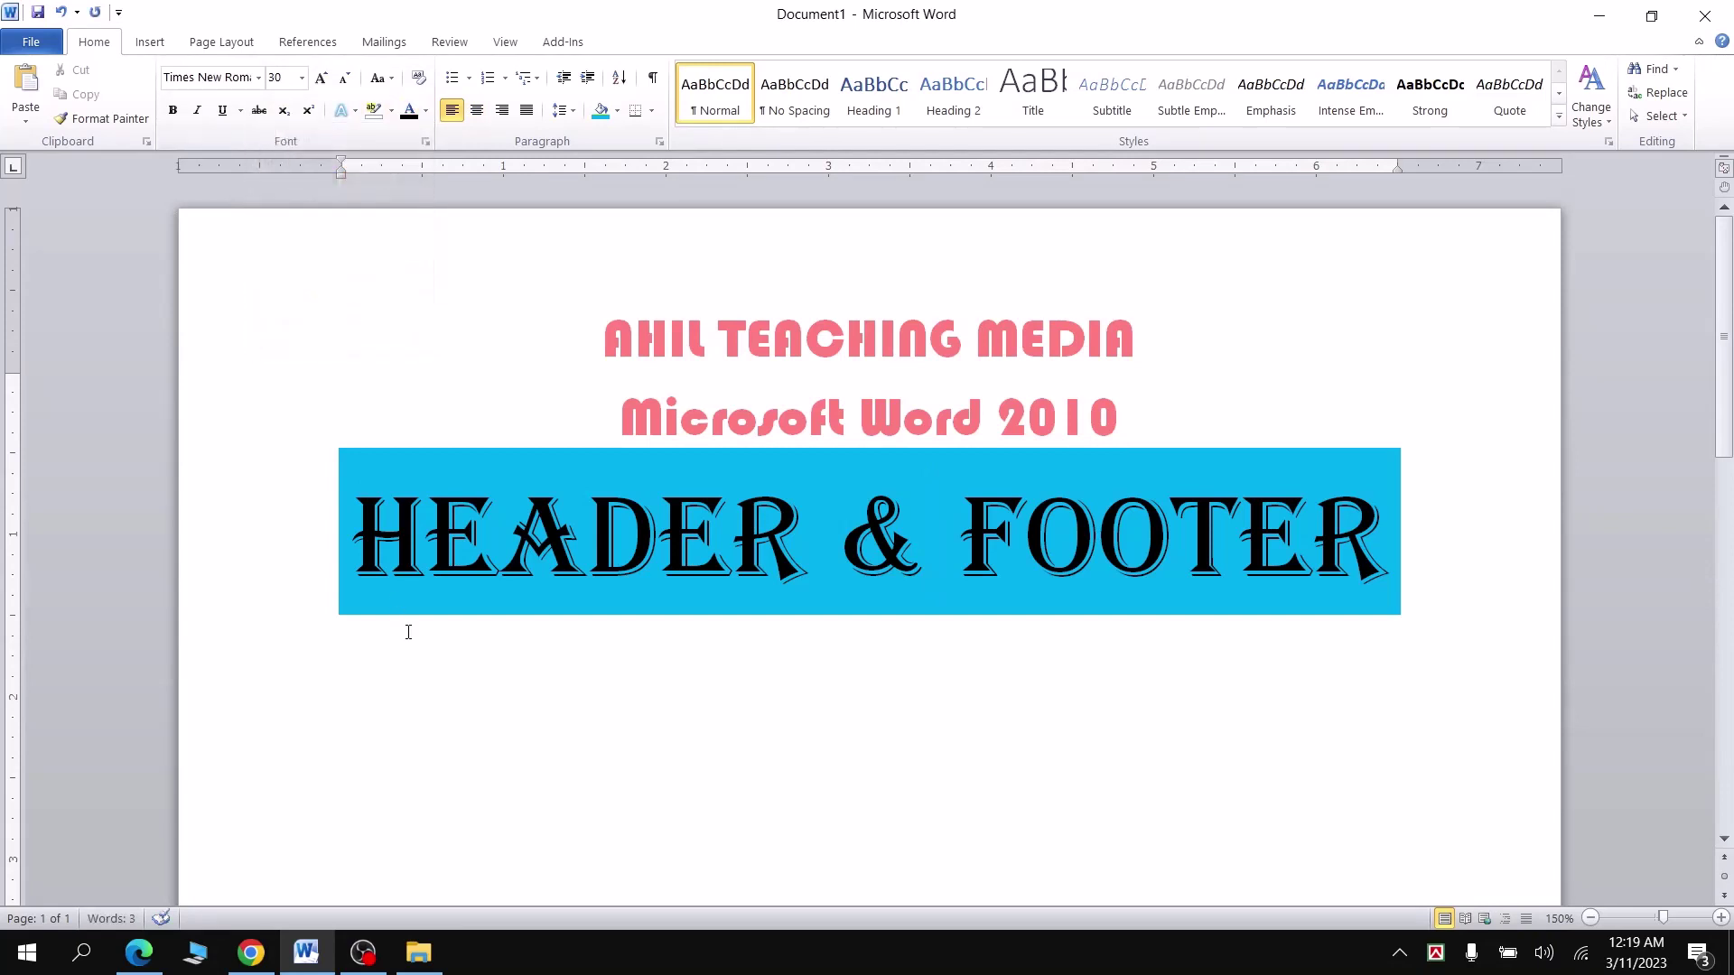
# Type 'Page 1' in the body, fixing a typo, and centre the line
pyautogui.write('Page 21')
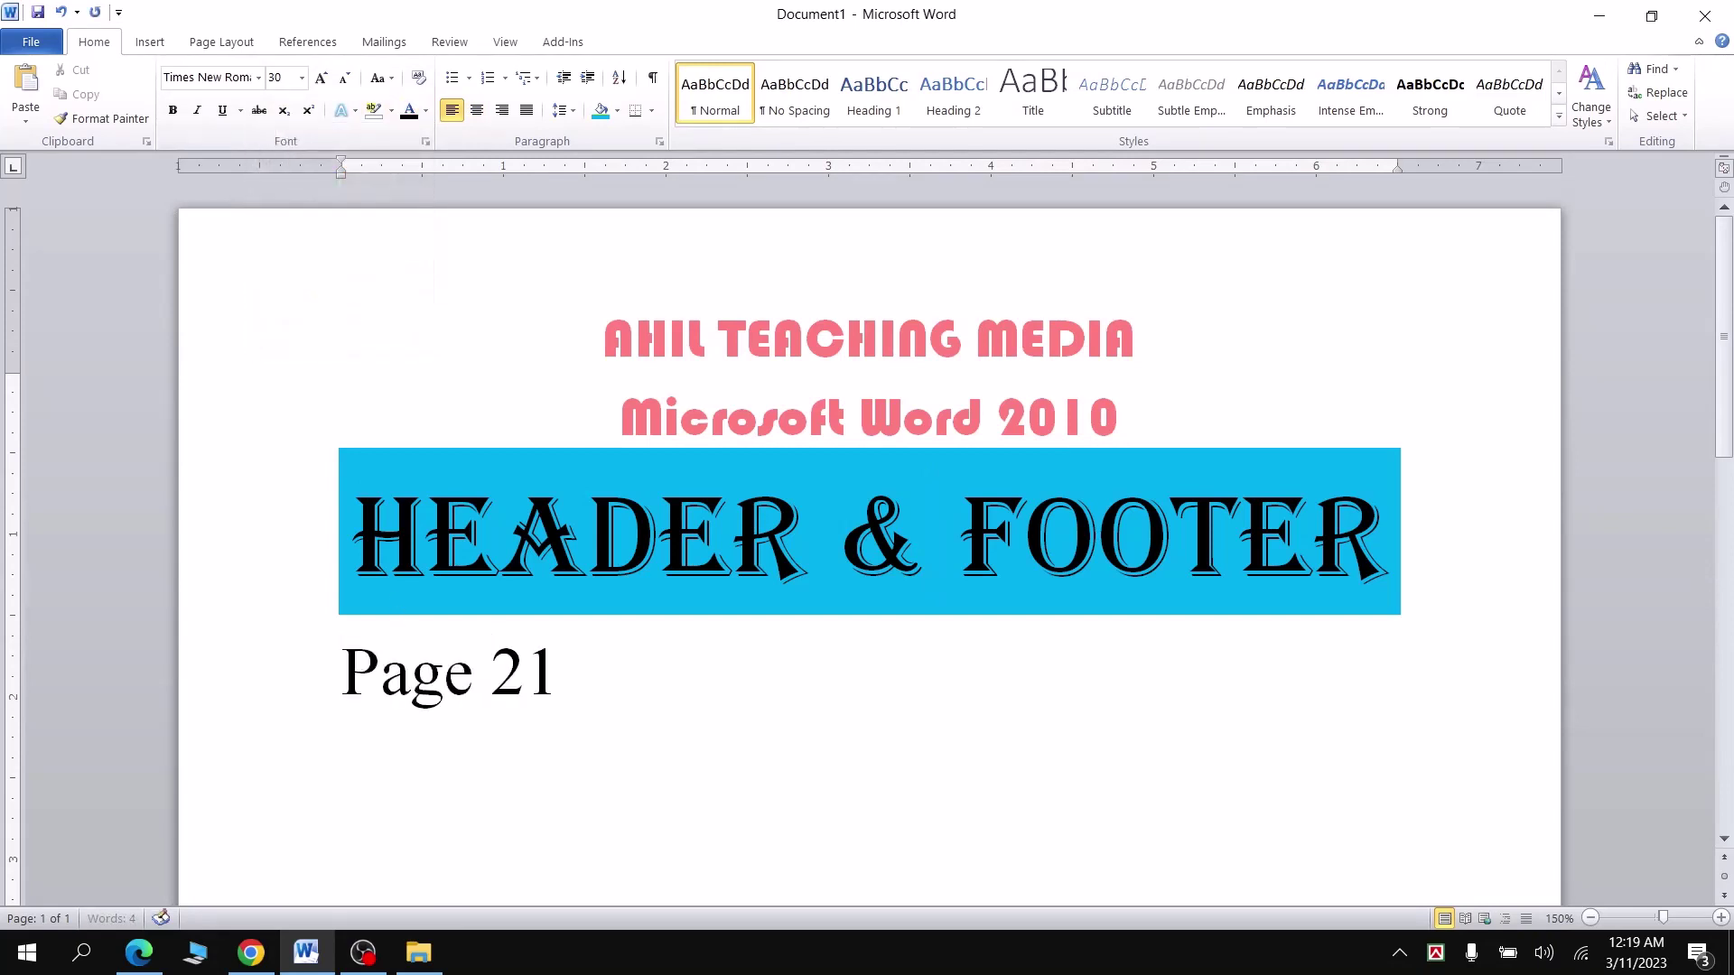
pyautogui.press('BackSpace')
pyautogui.press('BackSpace')
pyautogui.write('1')
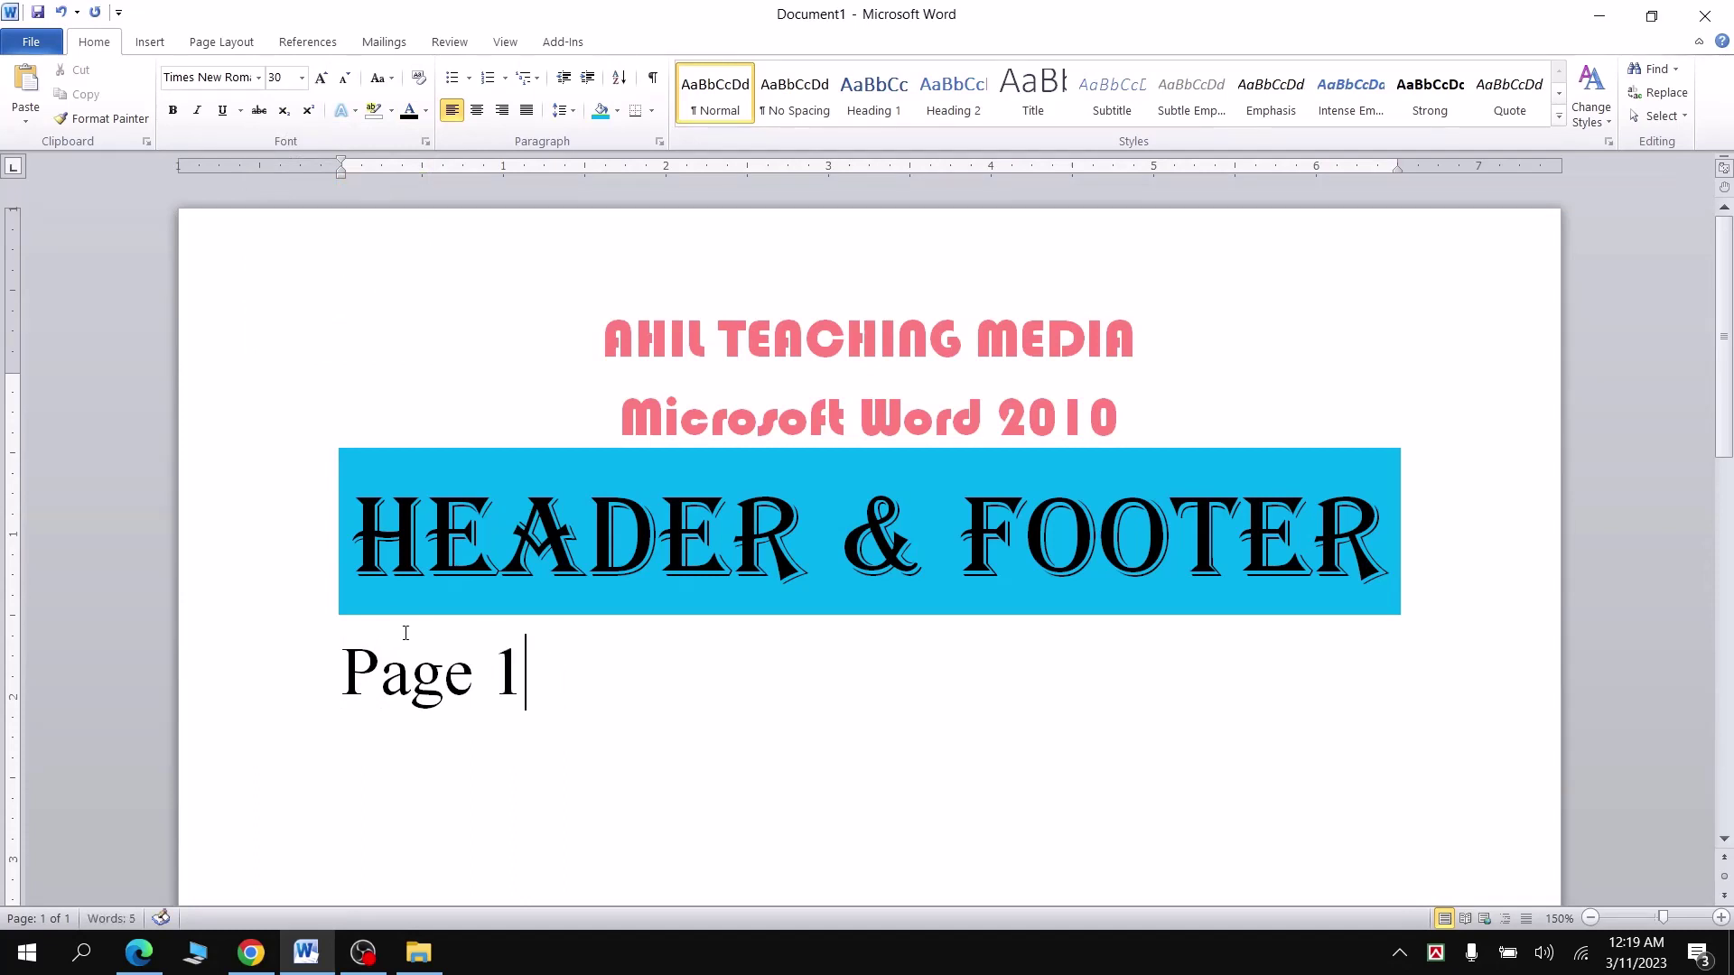
pyautogui.moveTo(524, 677); pyautogui.dragTo(348, 686)
pyautogui.hotkey('ctrl', 'e')
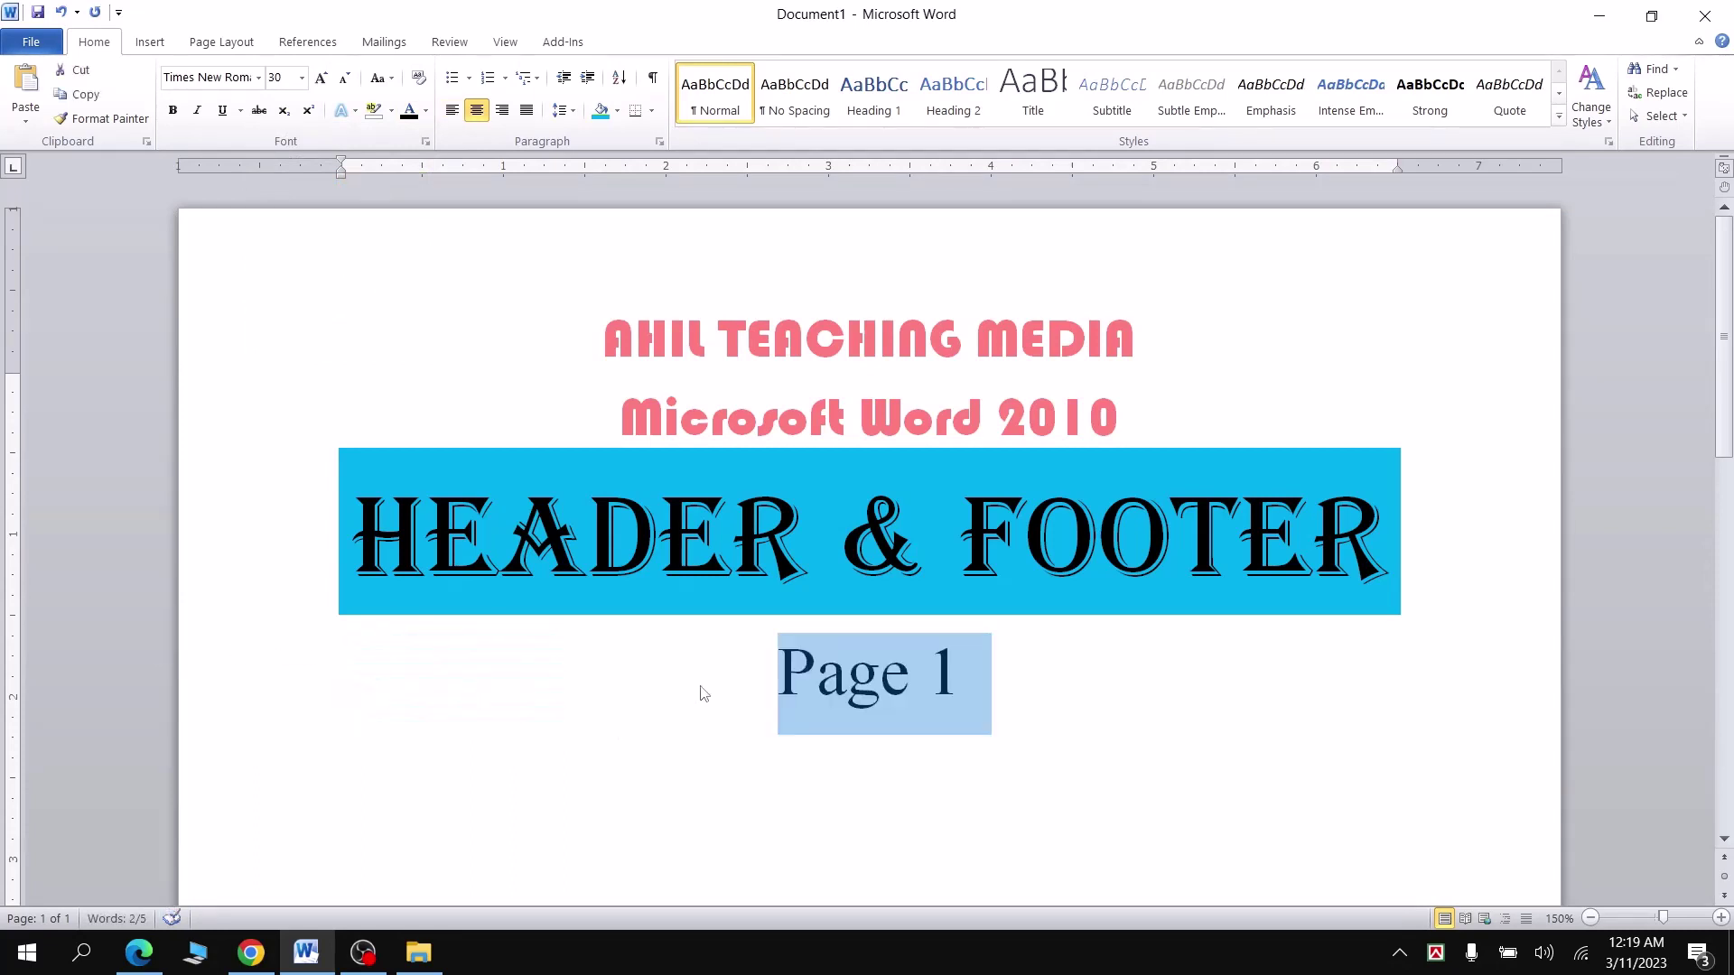
pyautogui.click(730, 677)
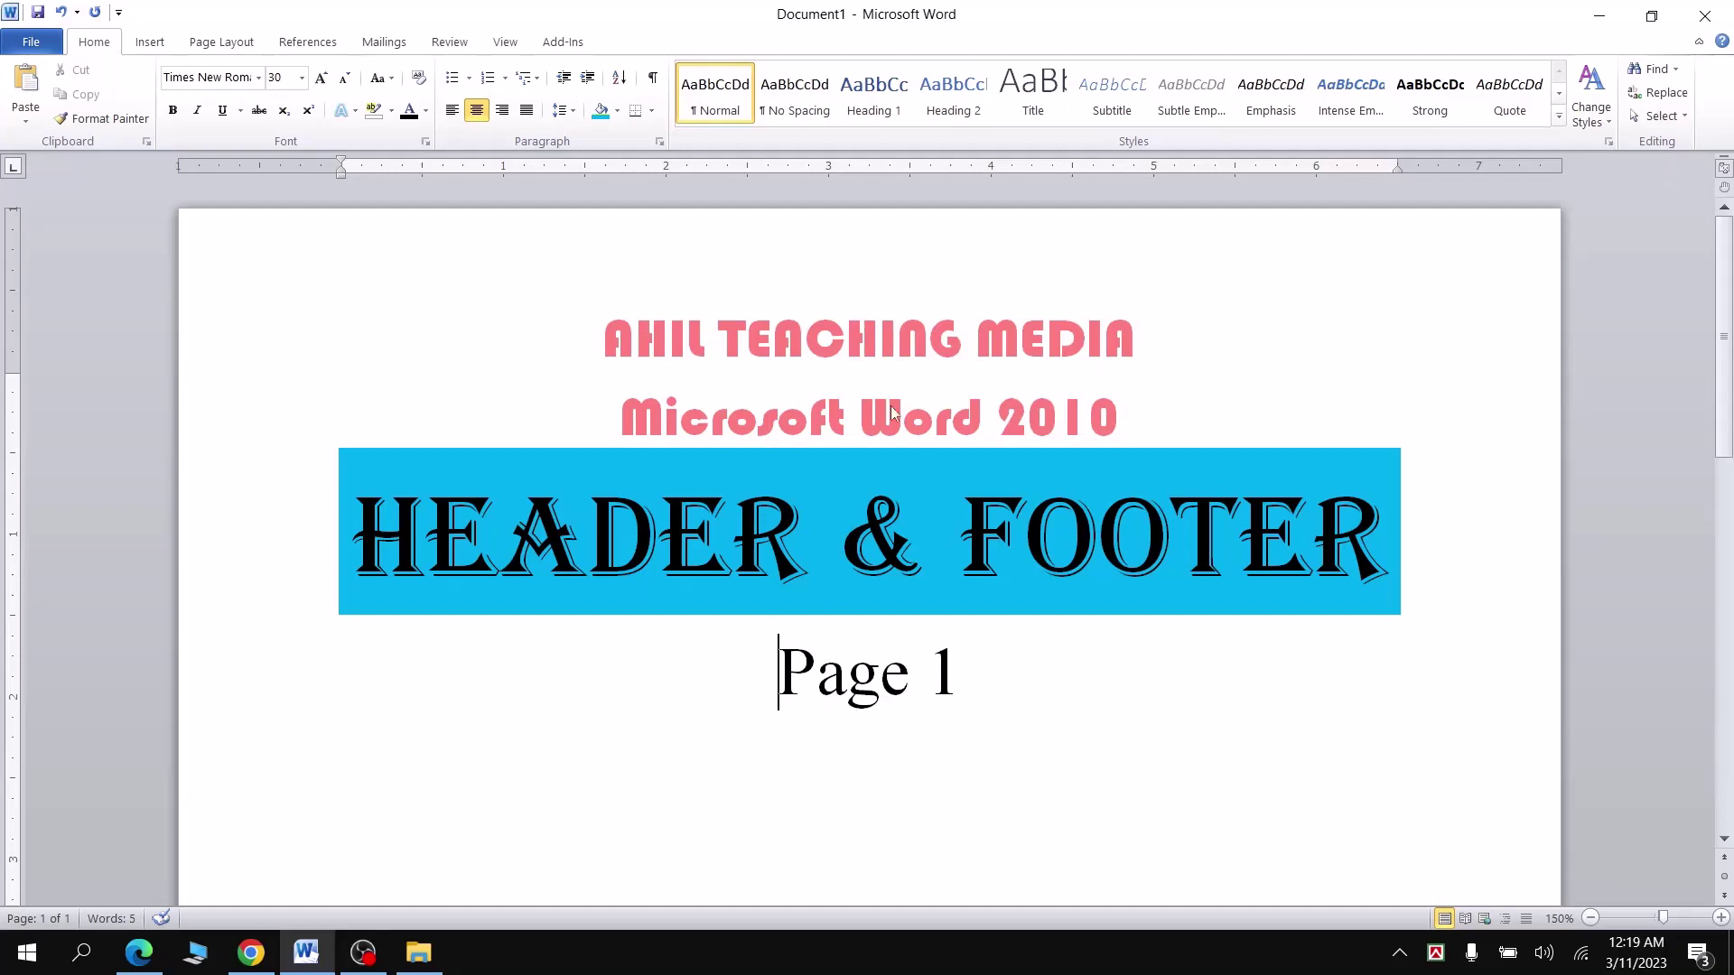
pyautogui.doubleClick(861, 356)
pyautogui.hotkey('ctrl', 'a')
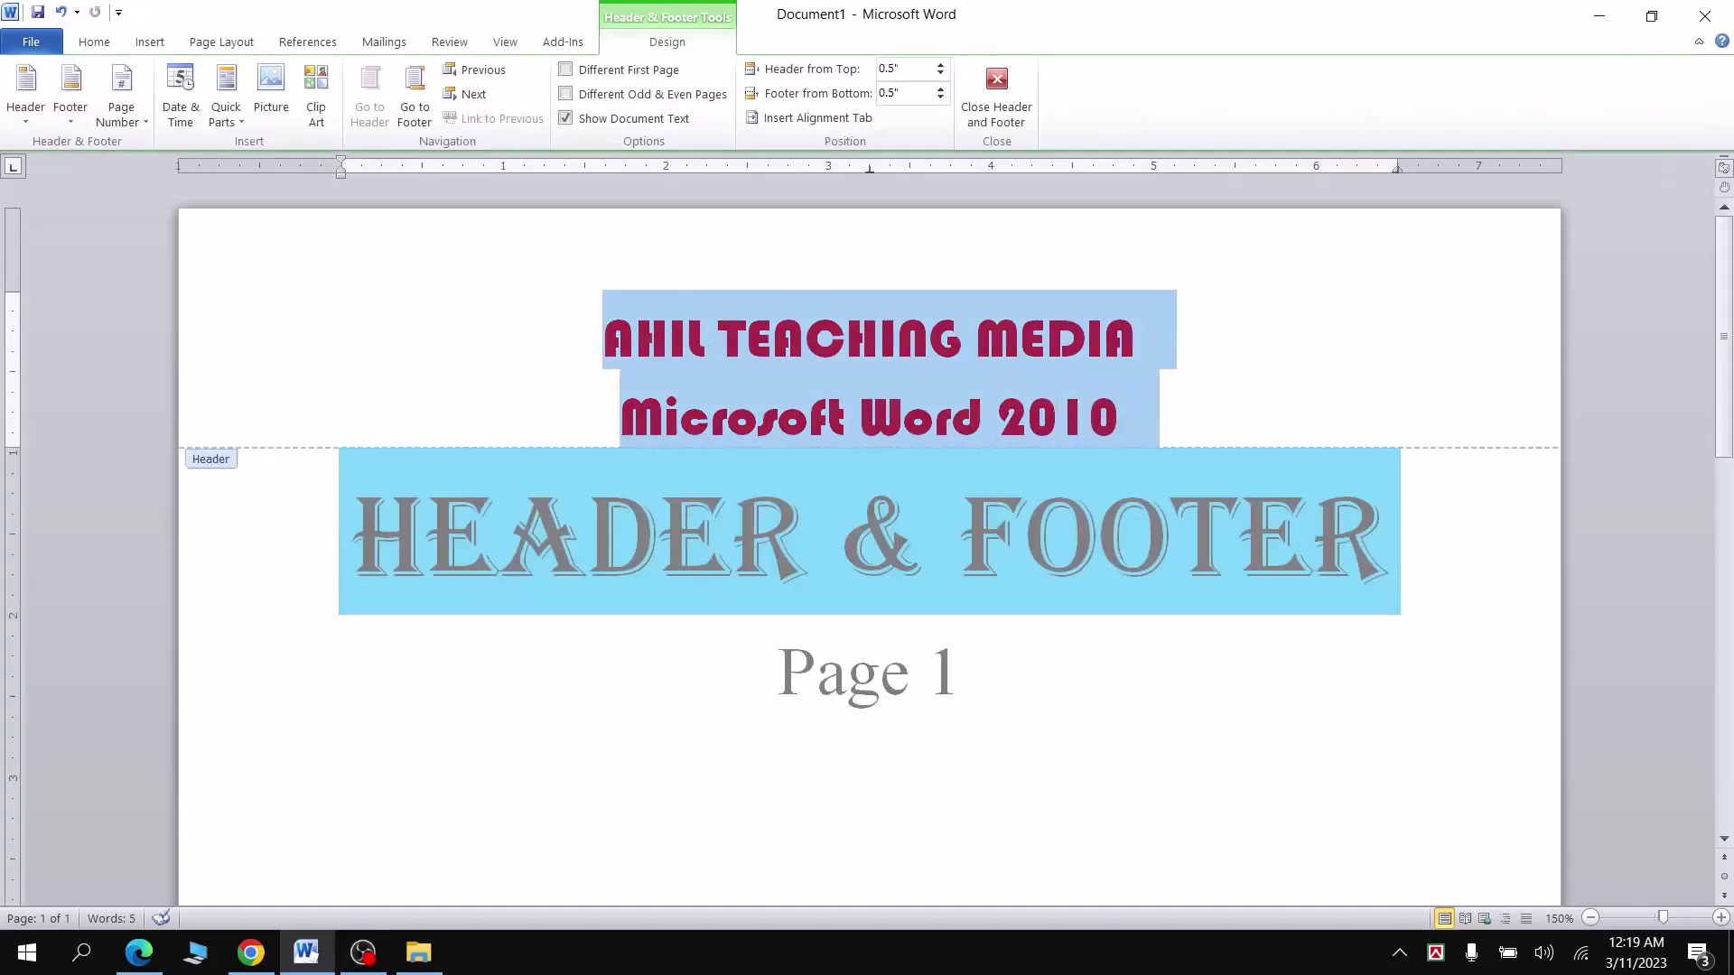
pyautogui.doubleClick(859, 633)
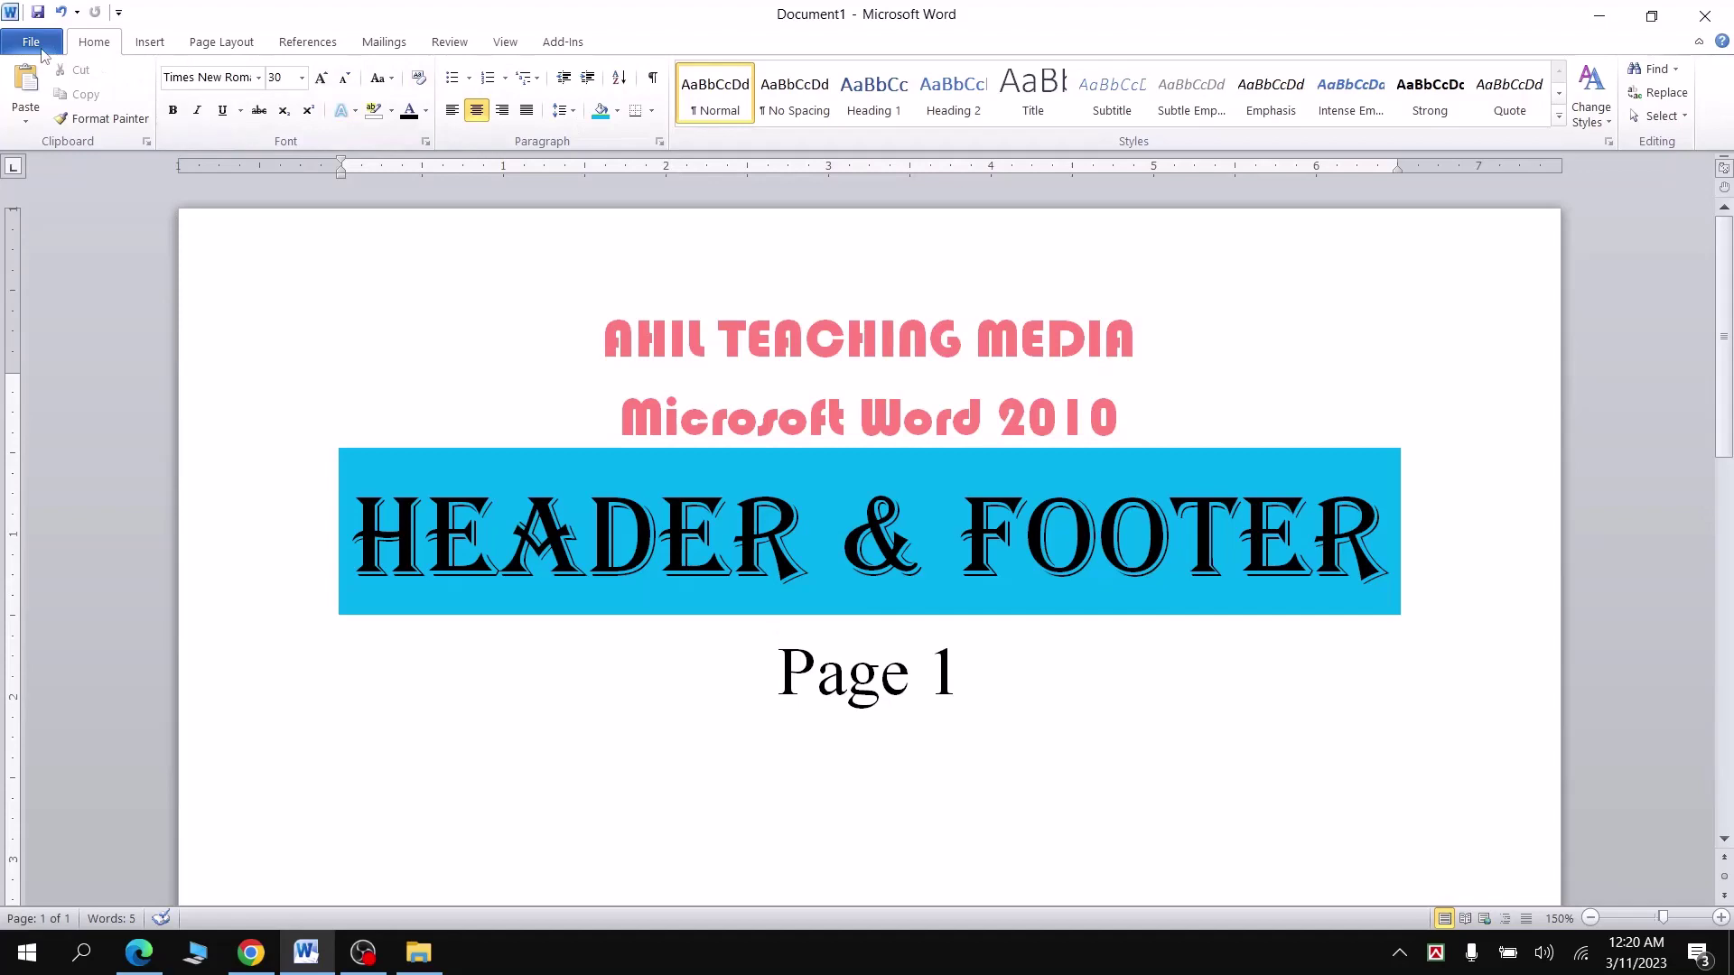
pyautogui.click(41, 49)
pyautogui.click(54, 324)
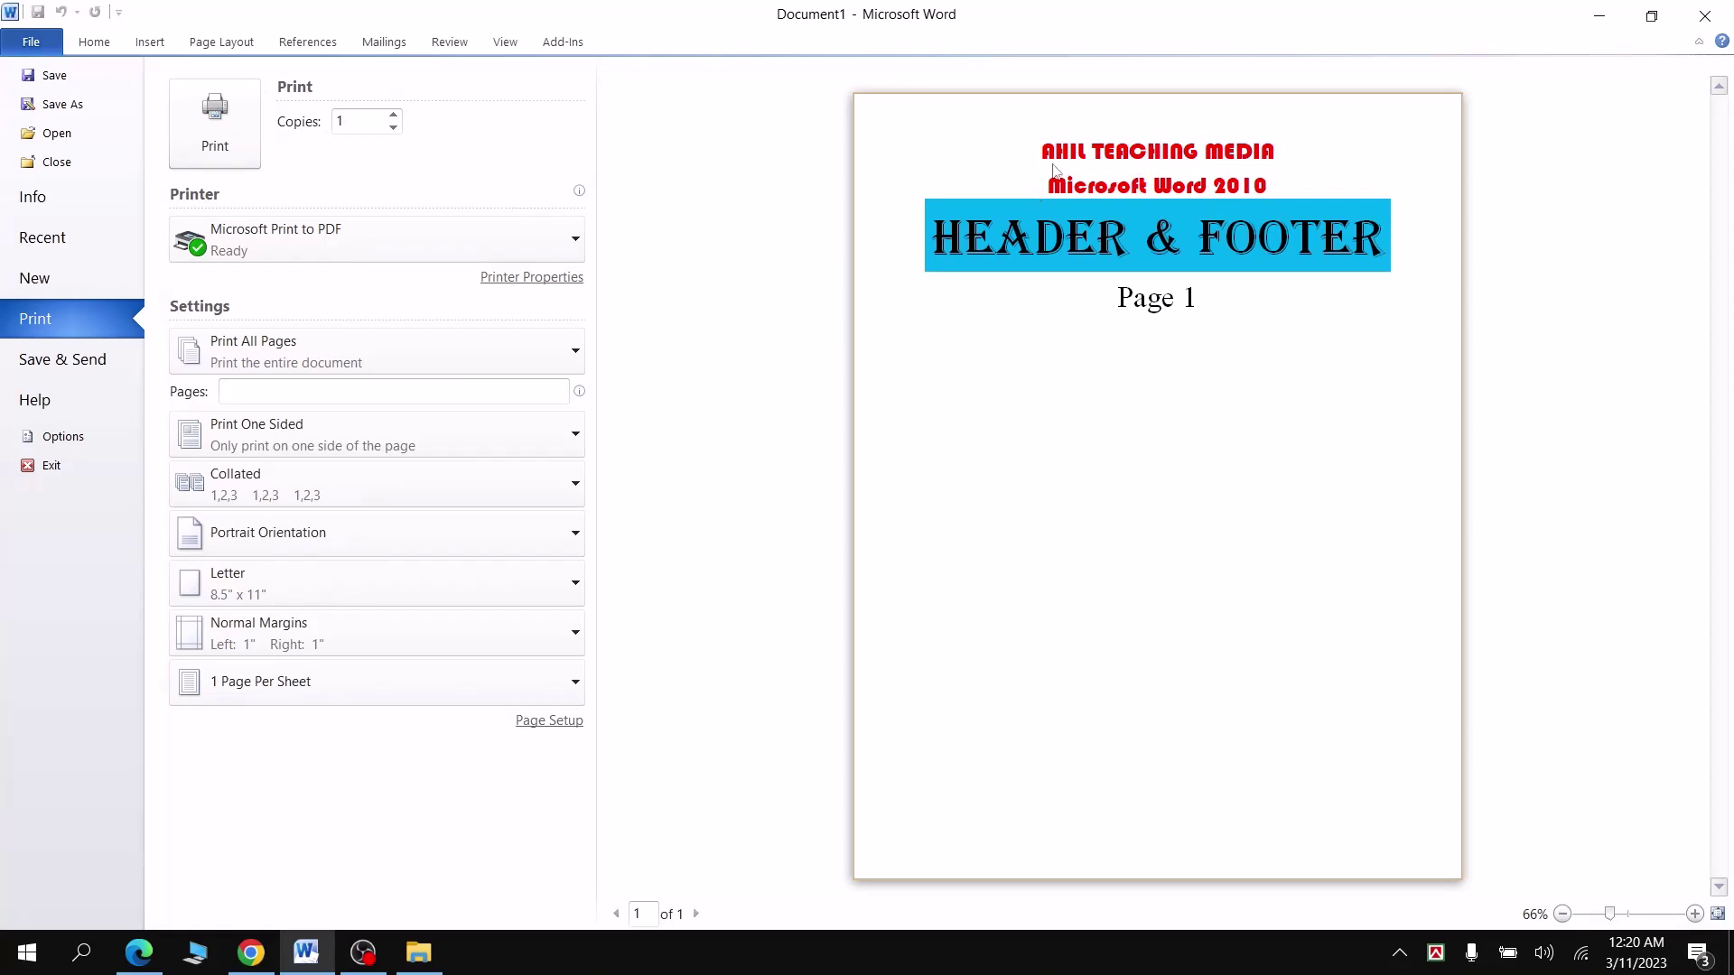
pyautogui.click(93, 43)
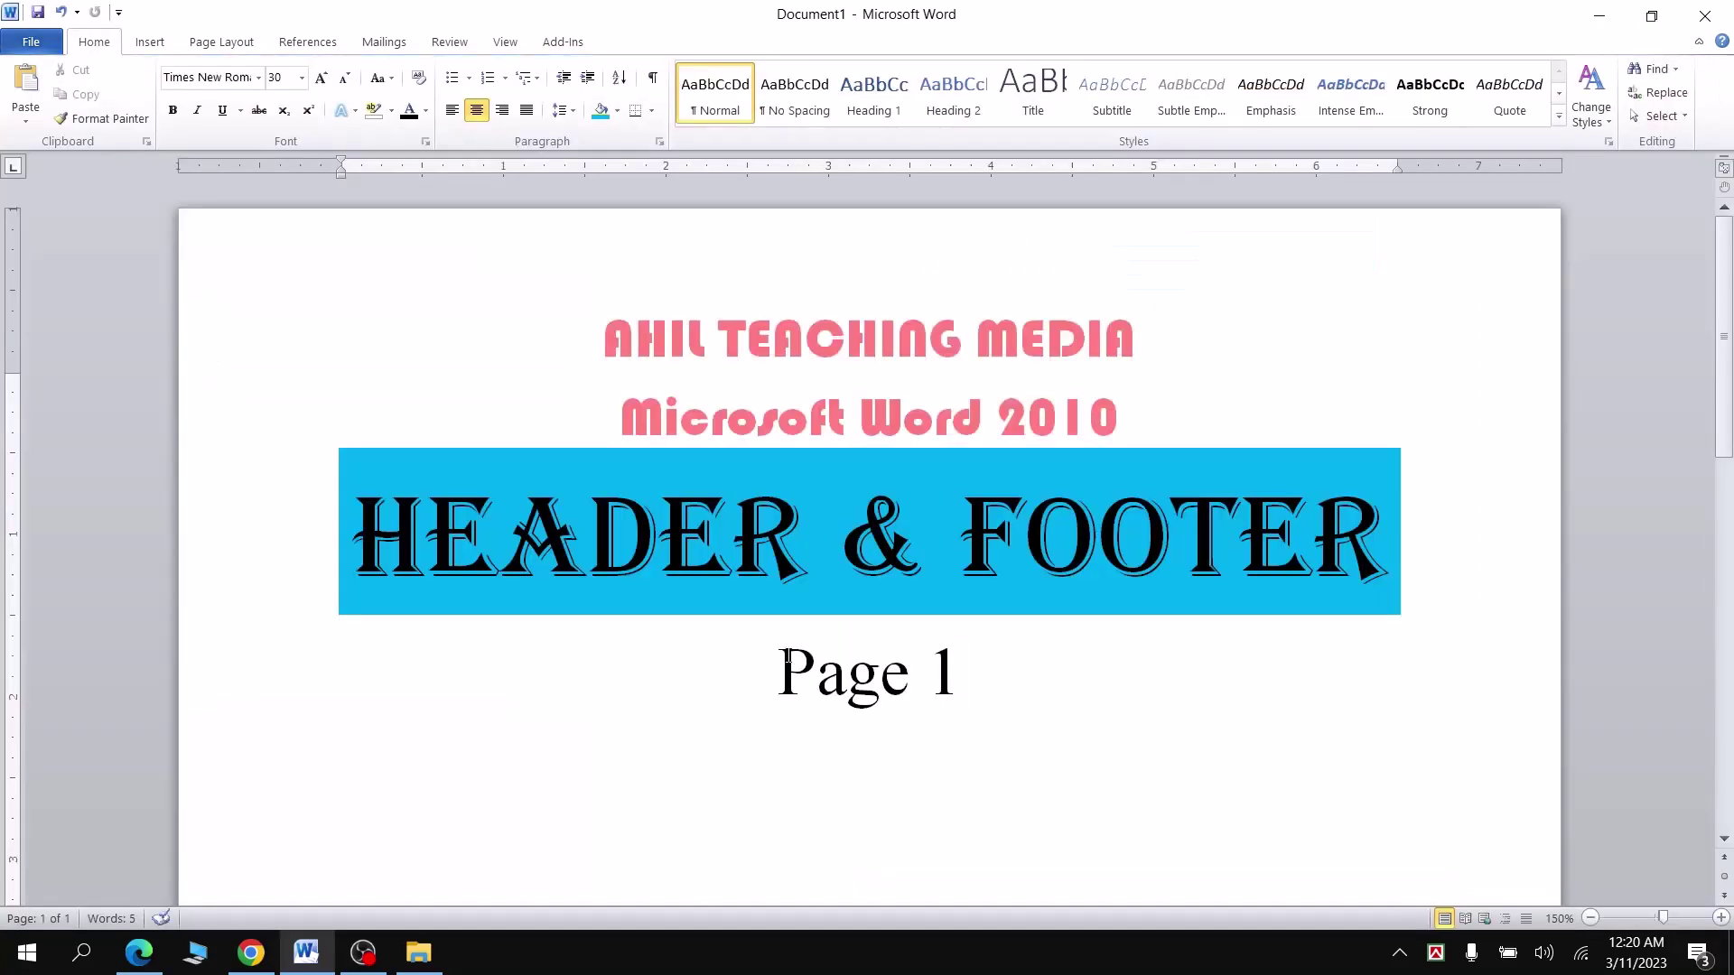
# Insert a page break after Page 1 and type 'Page 2' on the new page
pyautogui.scroll(-7, 682, 644)
pyautogui.scroll(-3, 683, 644)
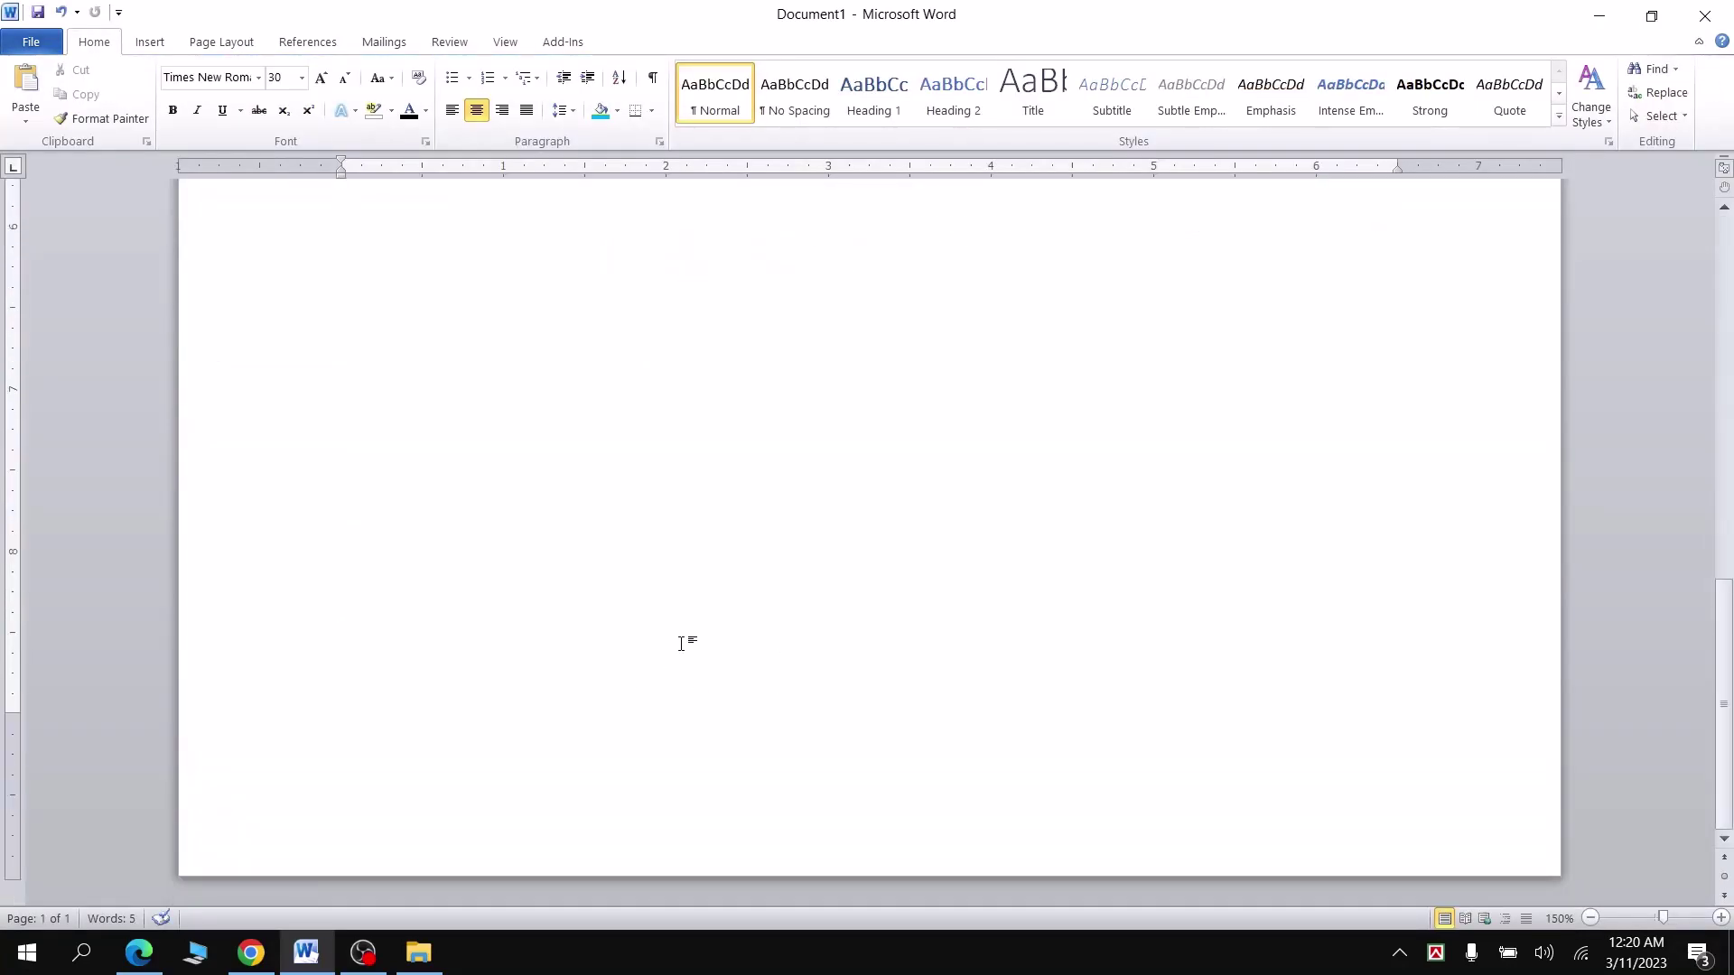
pyautogui.scroll(3, 682, 644)
pyautogui.scroll(7, 683, 642)
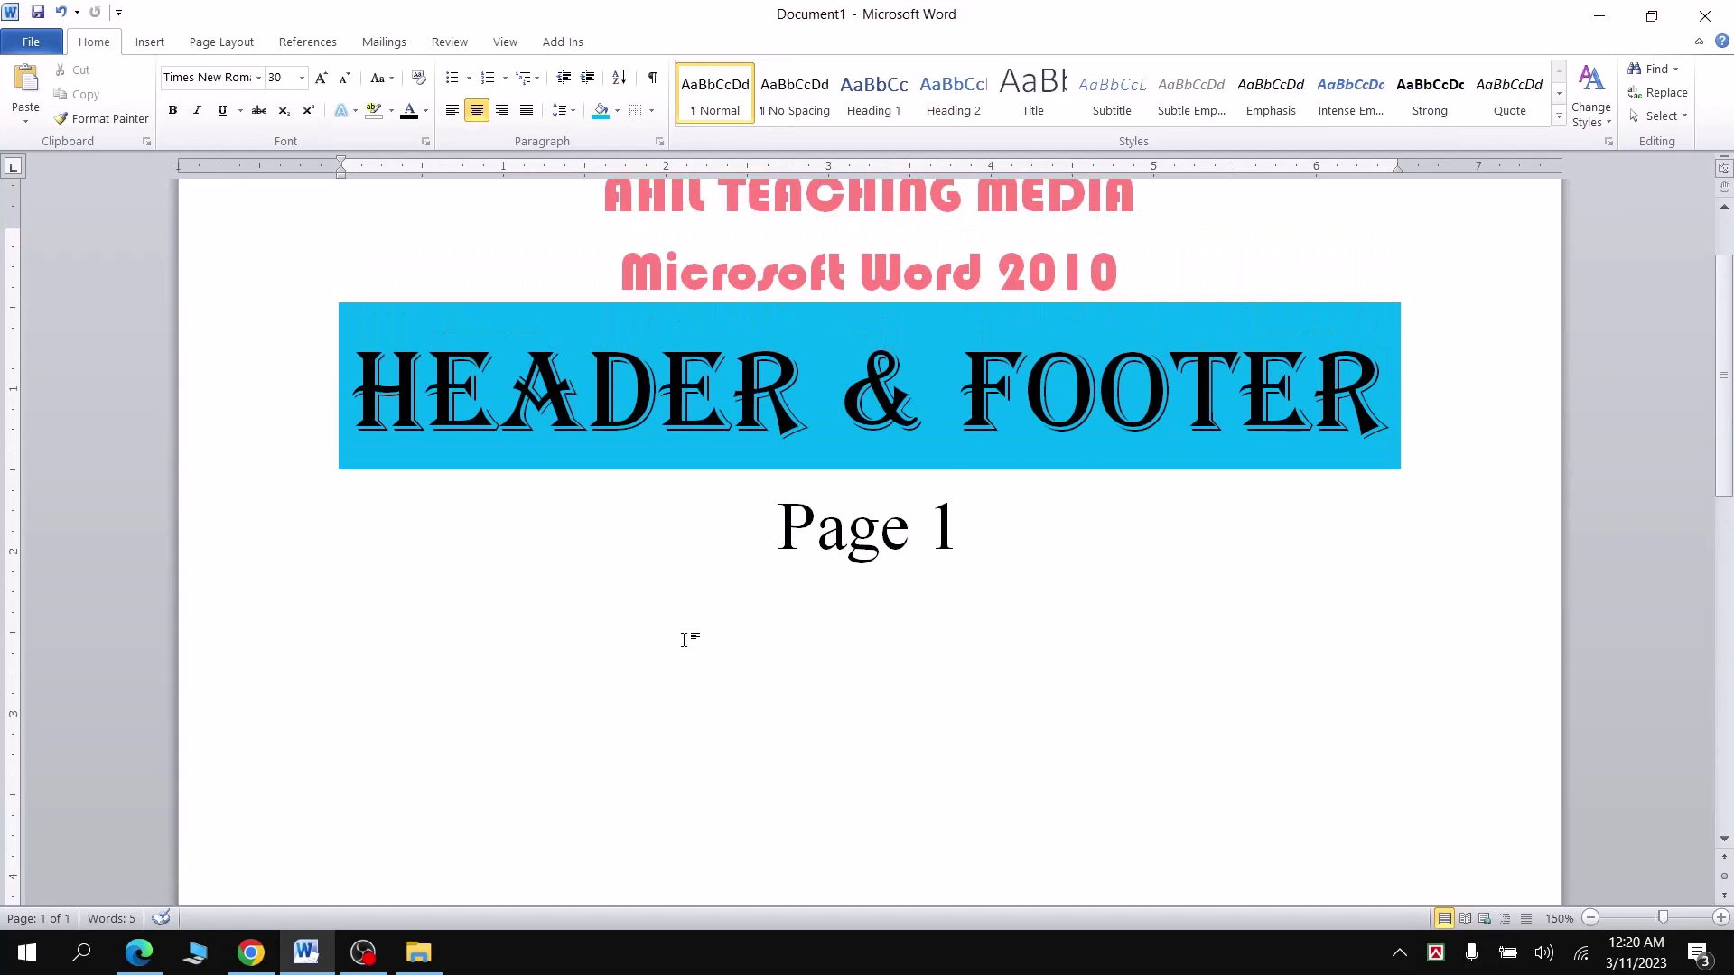
pyautogui.scroll(3, 684, 639)
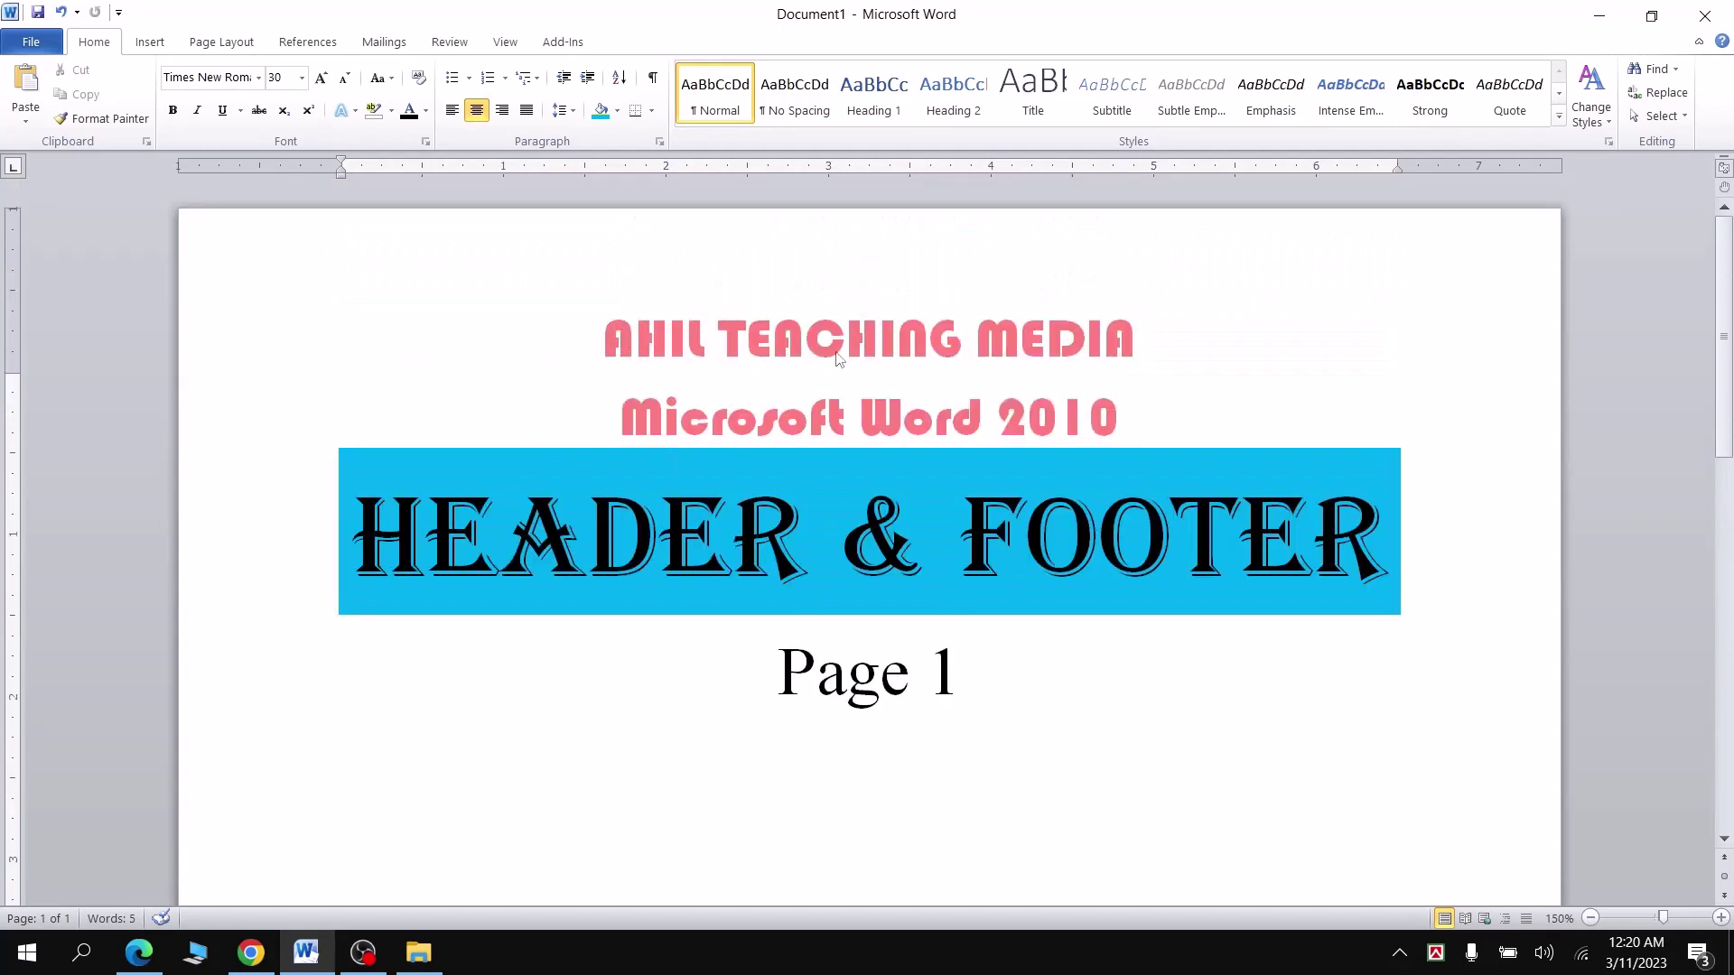
pyautogui.scroll(-10, 772, 581)
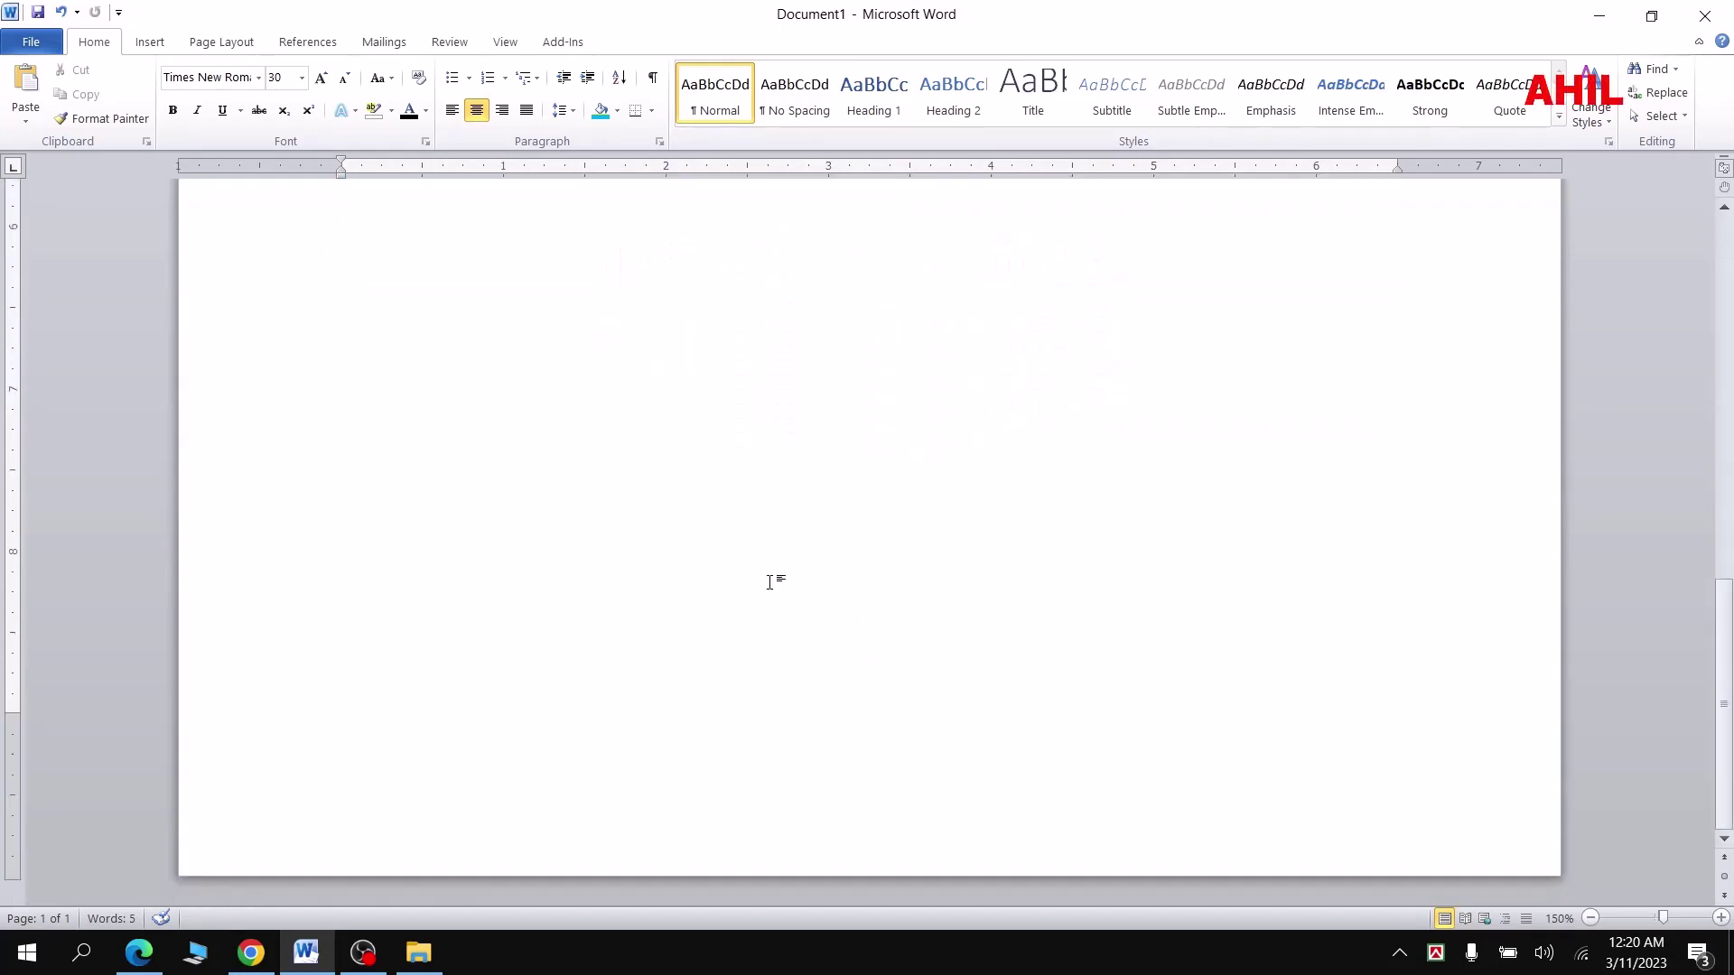
pyautogui.scroll(8, 770, 582)
pyautogui.scroll(2, 771, 582)
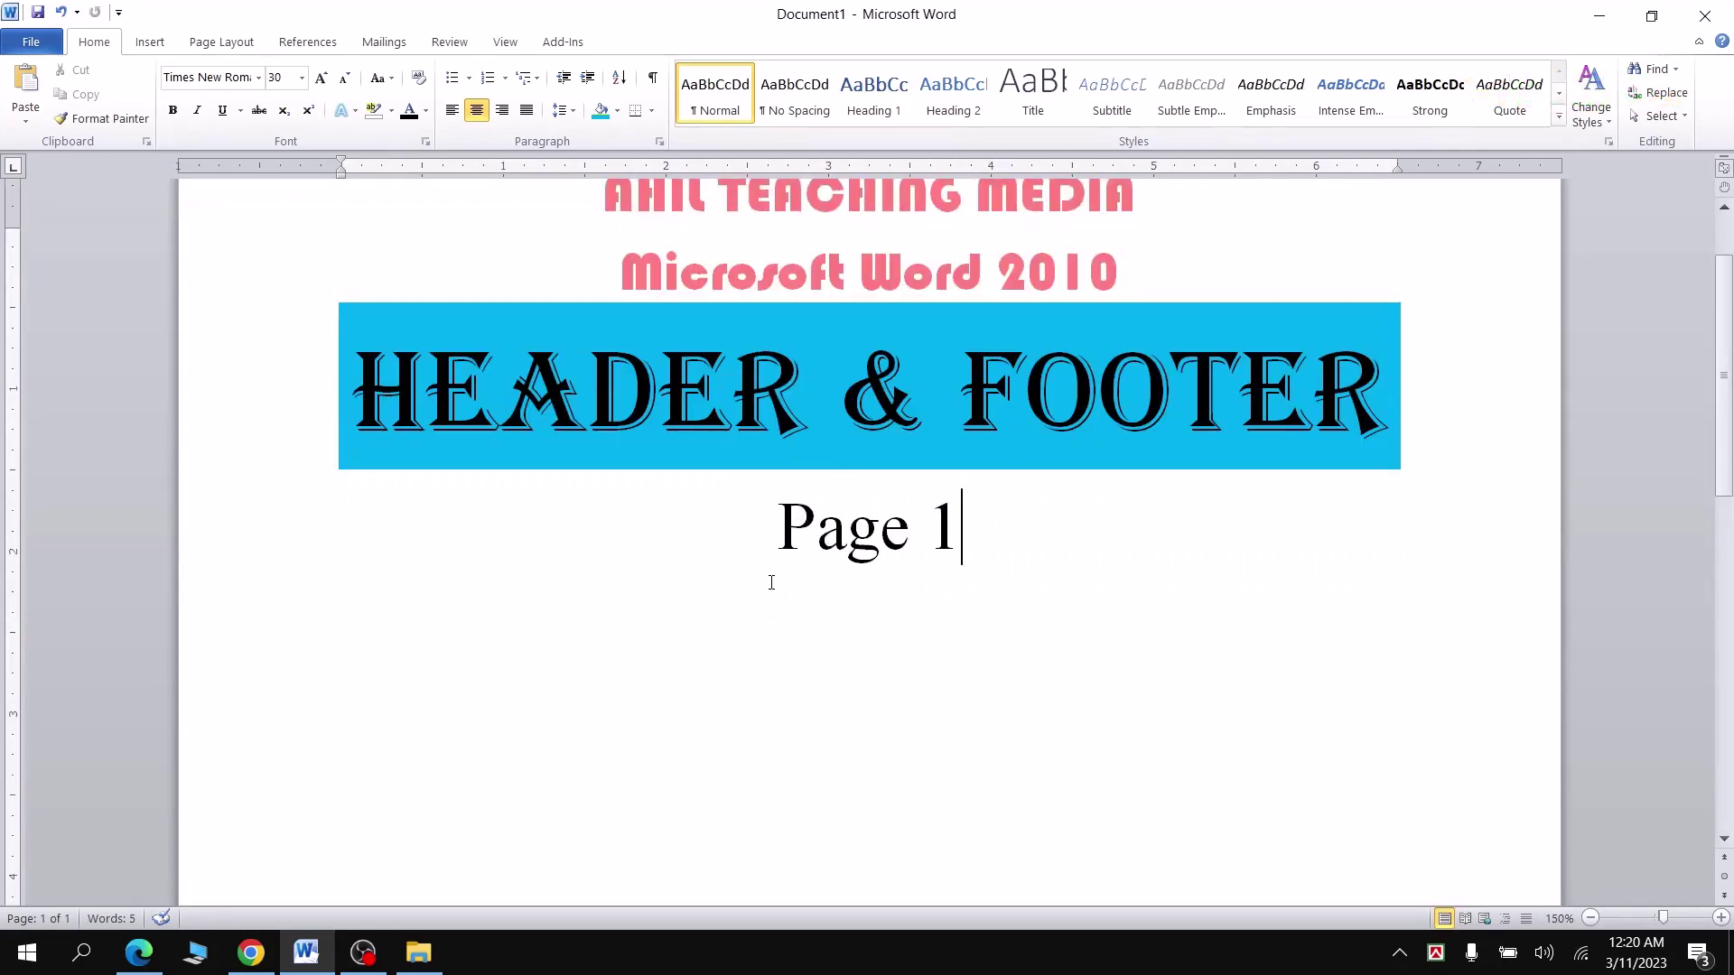
pyautogui.hotkey('ctrl', 'Return')
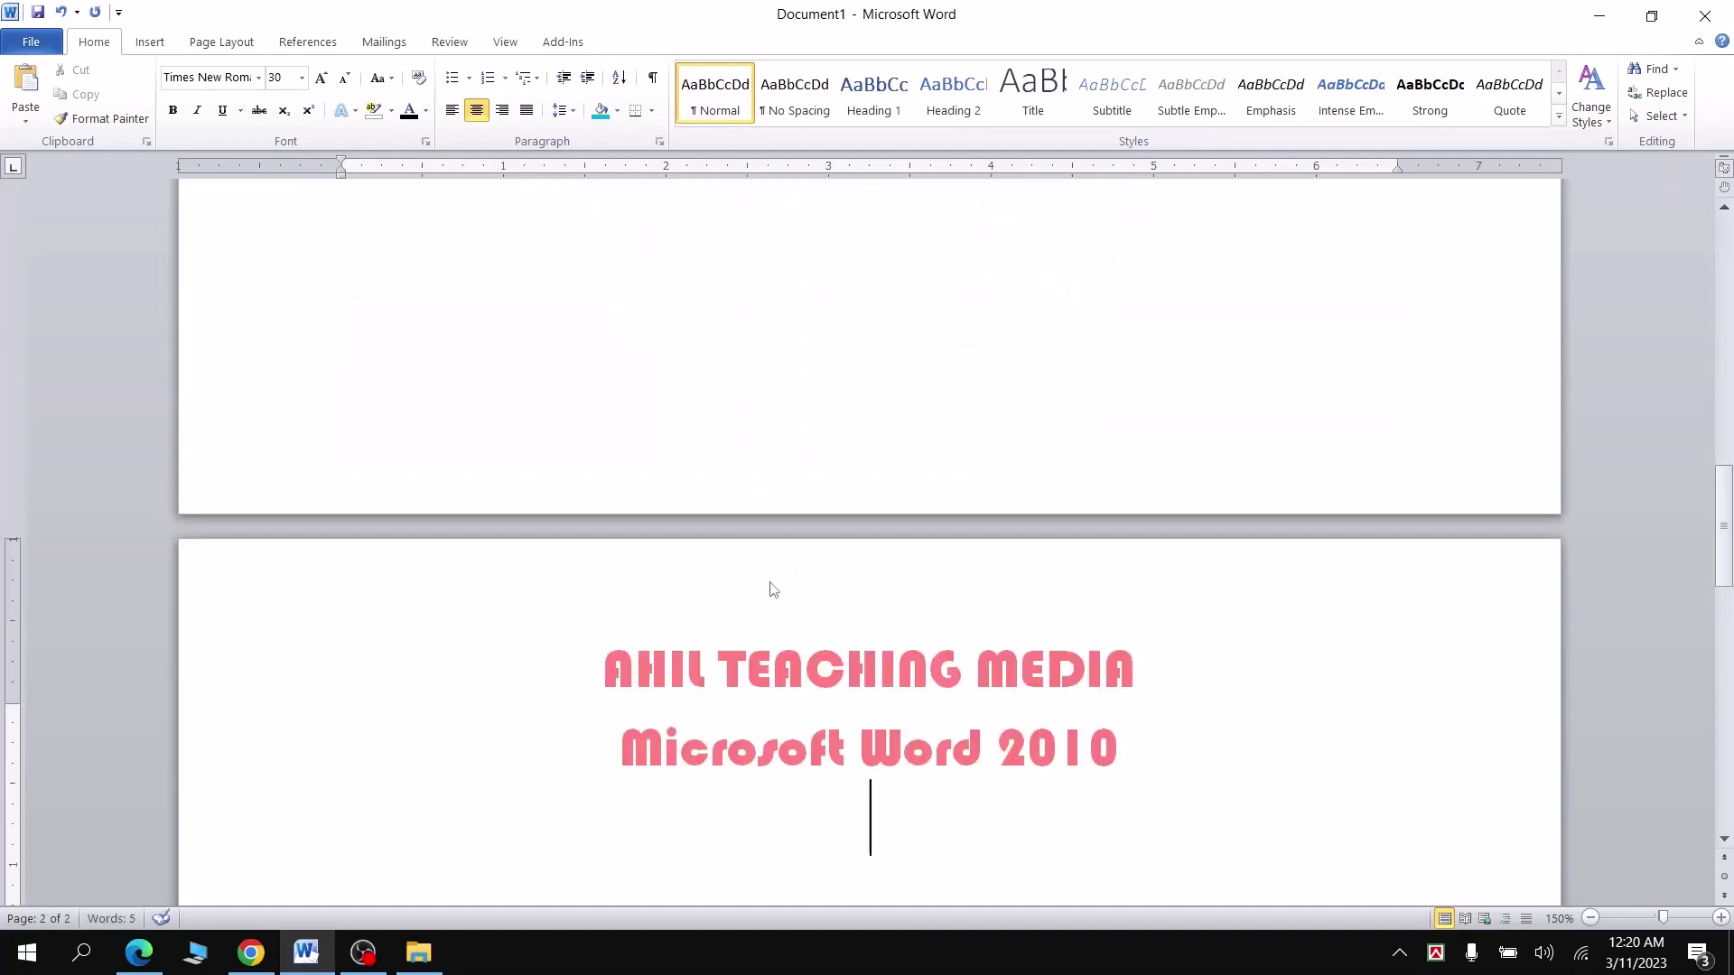
pyautogui.write('Page')
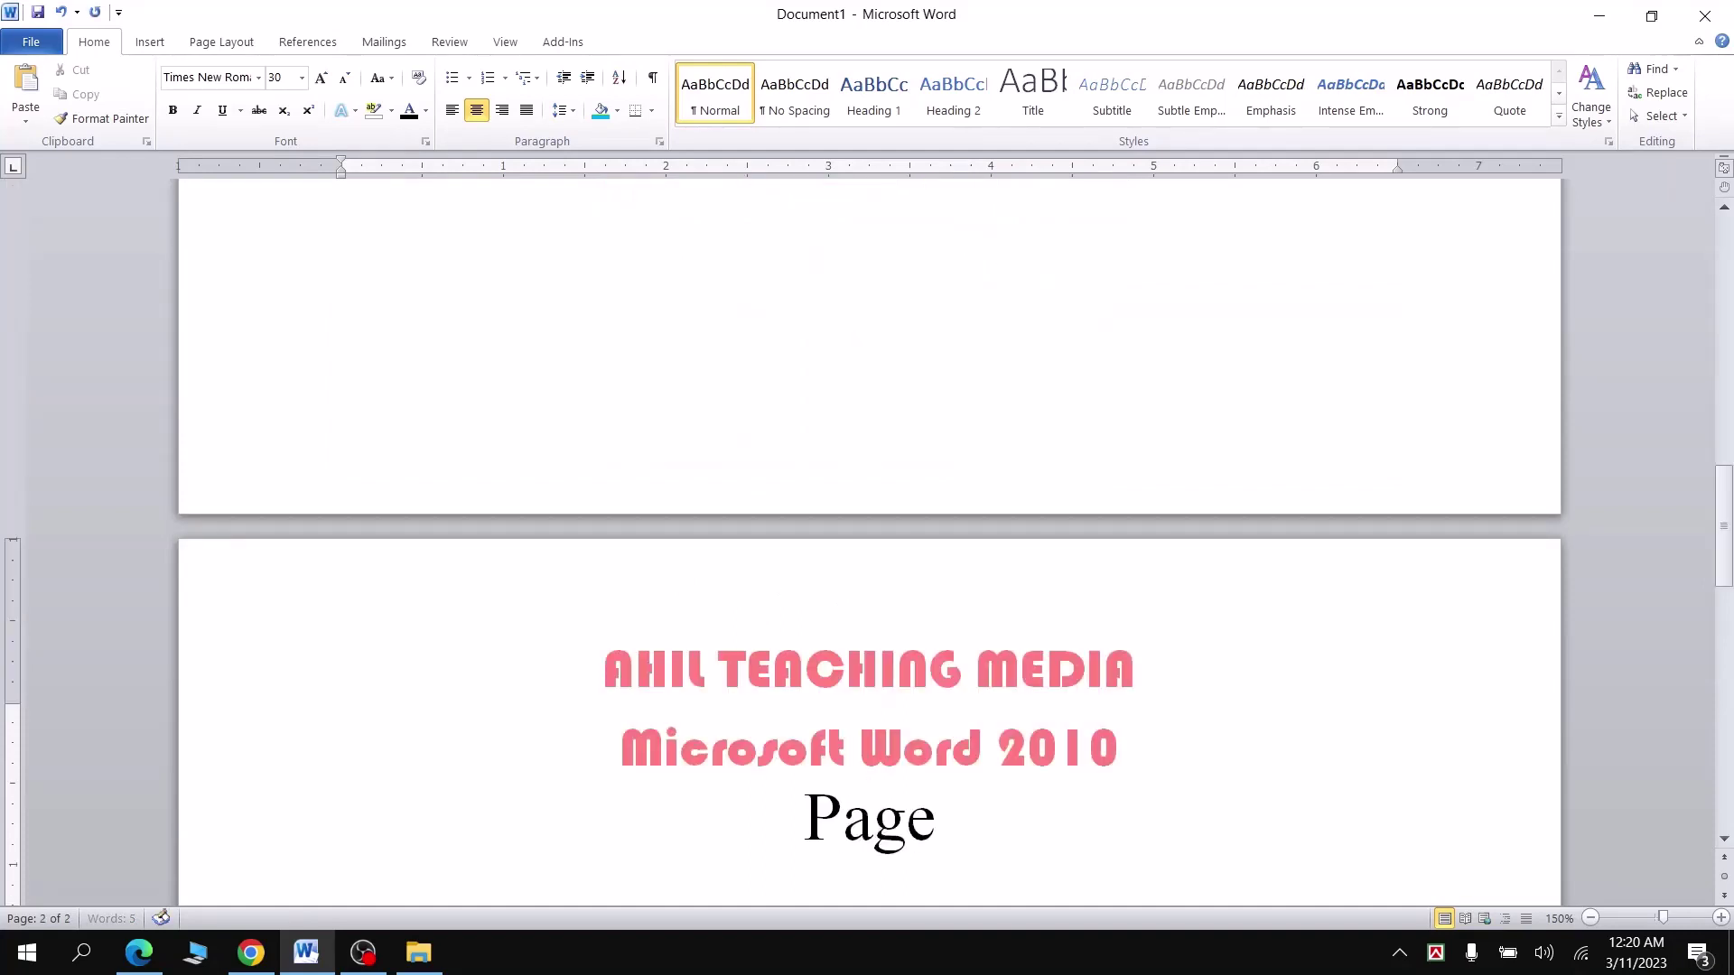
pyautogui.write(' 2')
# Insert another page break and type 'Page 3' on the third page
pyautogui.scroll(5, 785, 569)
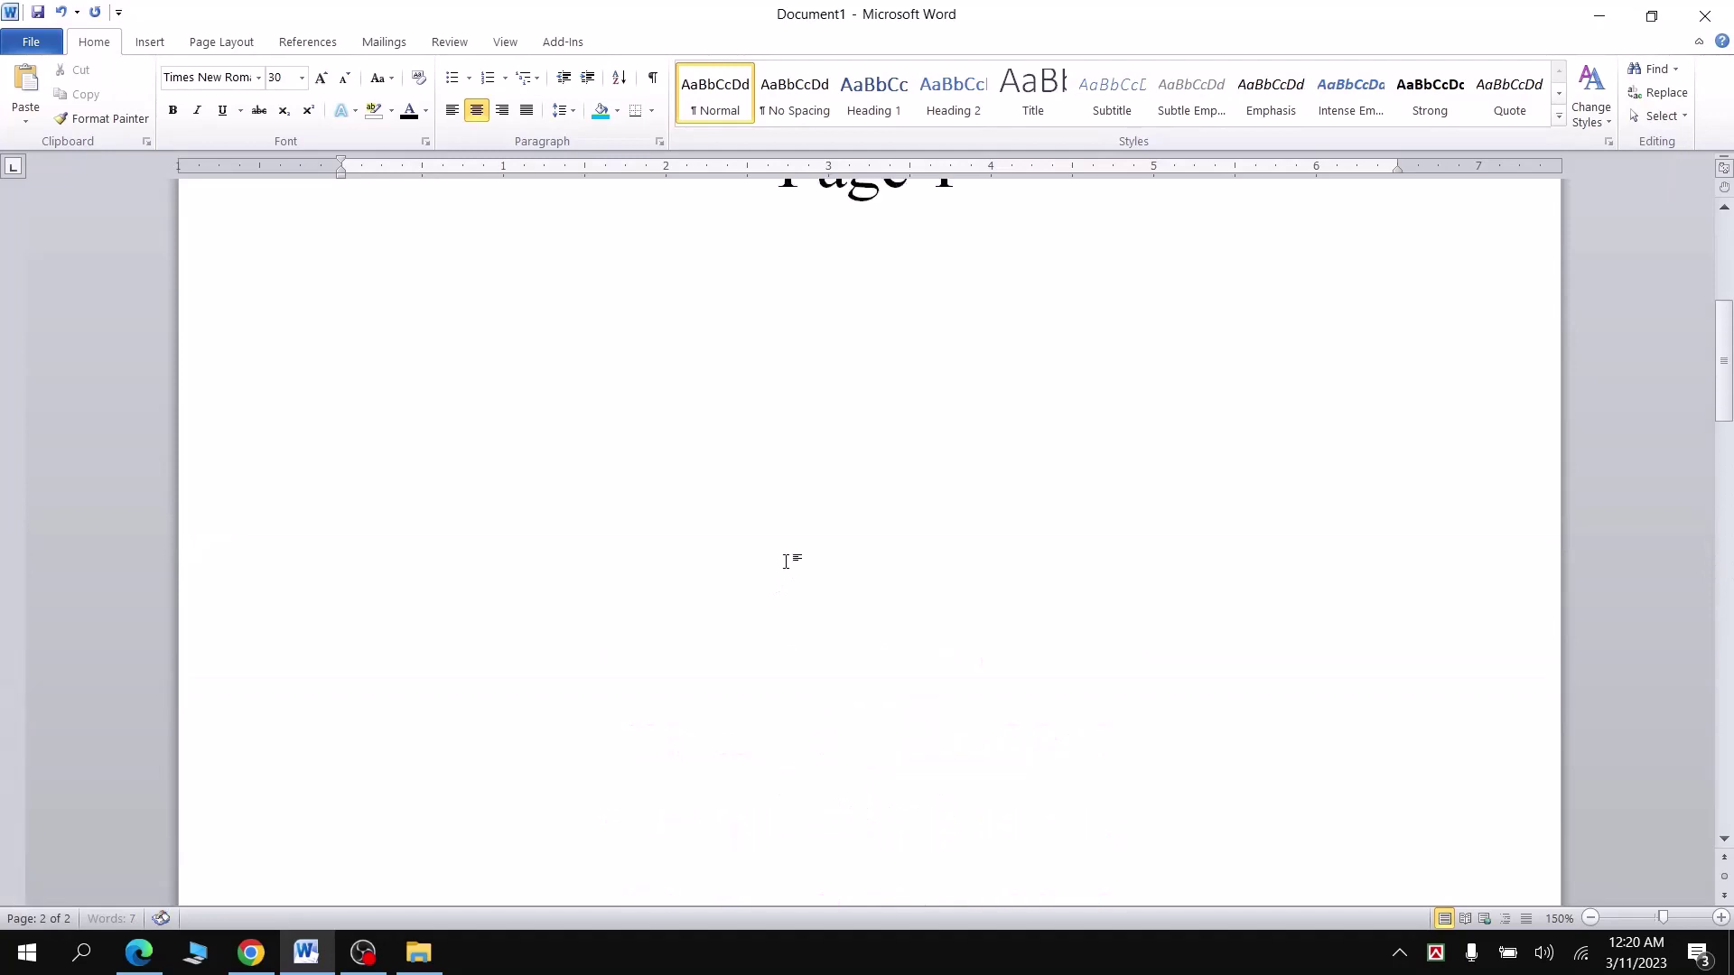
pyautogui.scroll(5, 788, 559)
pyautogui.scroll(-5, 755, 343)
pyautogui.scroll(-3, 756, 344)
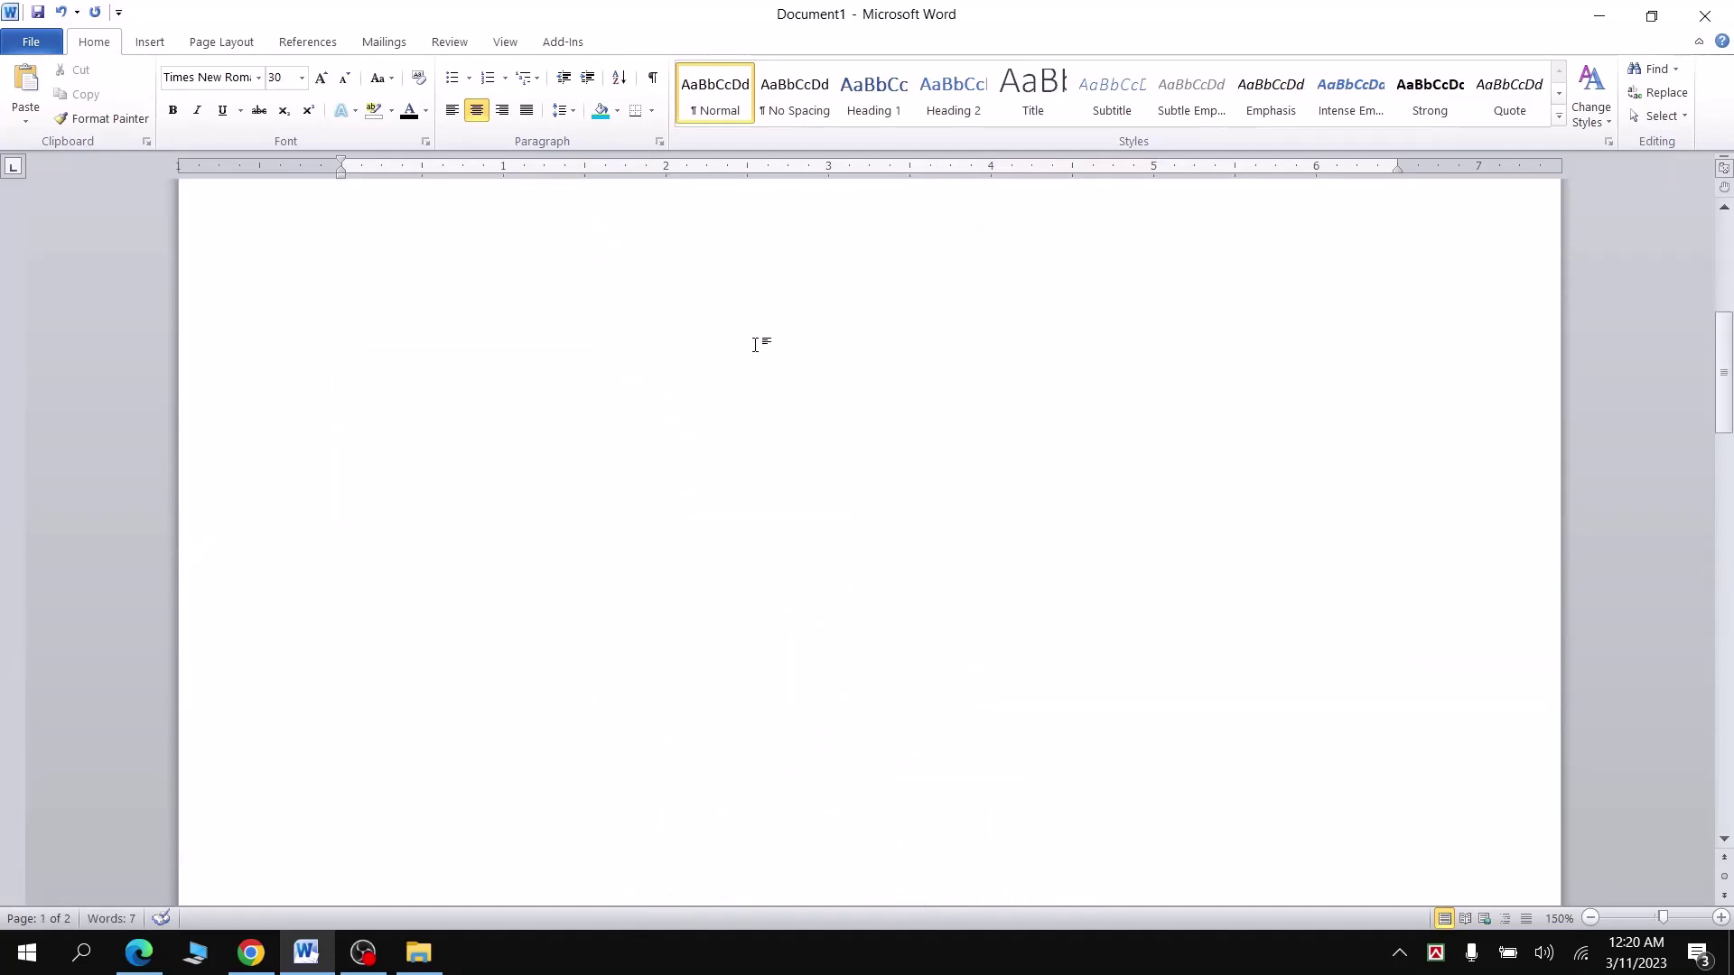
pyautogui.scroll(6, 757, 344)
pyautogui.scroll(2, 756, 344)
pyautogui.scroll(-10, 773, 731)
pyautogui.scroll(-8, 793, 685)
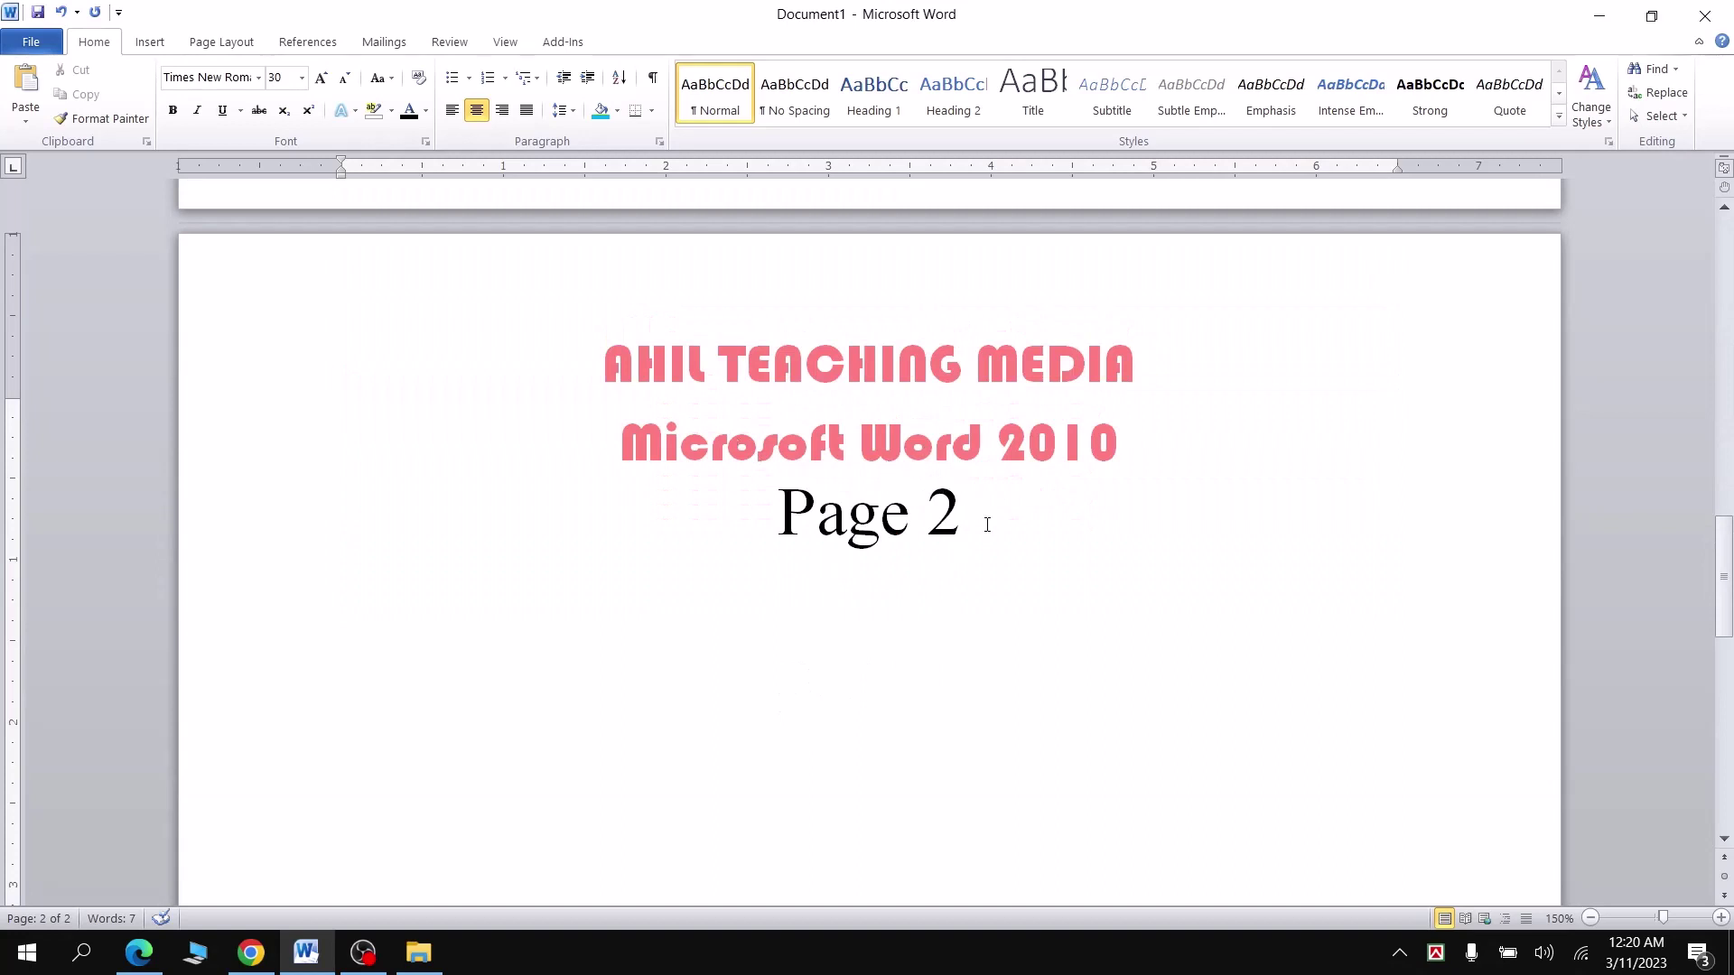
pyautogui.hotkey('ctrl', 'Return')
pyautogui.write('P')
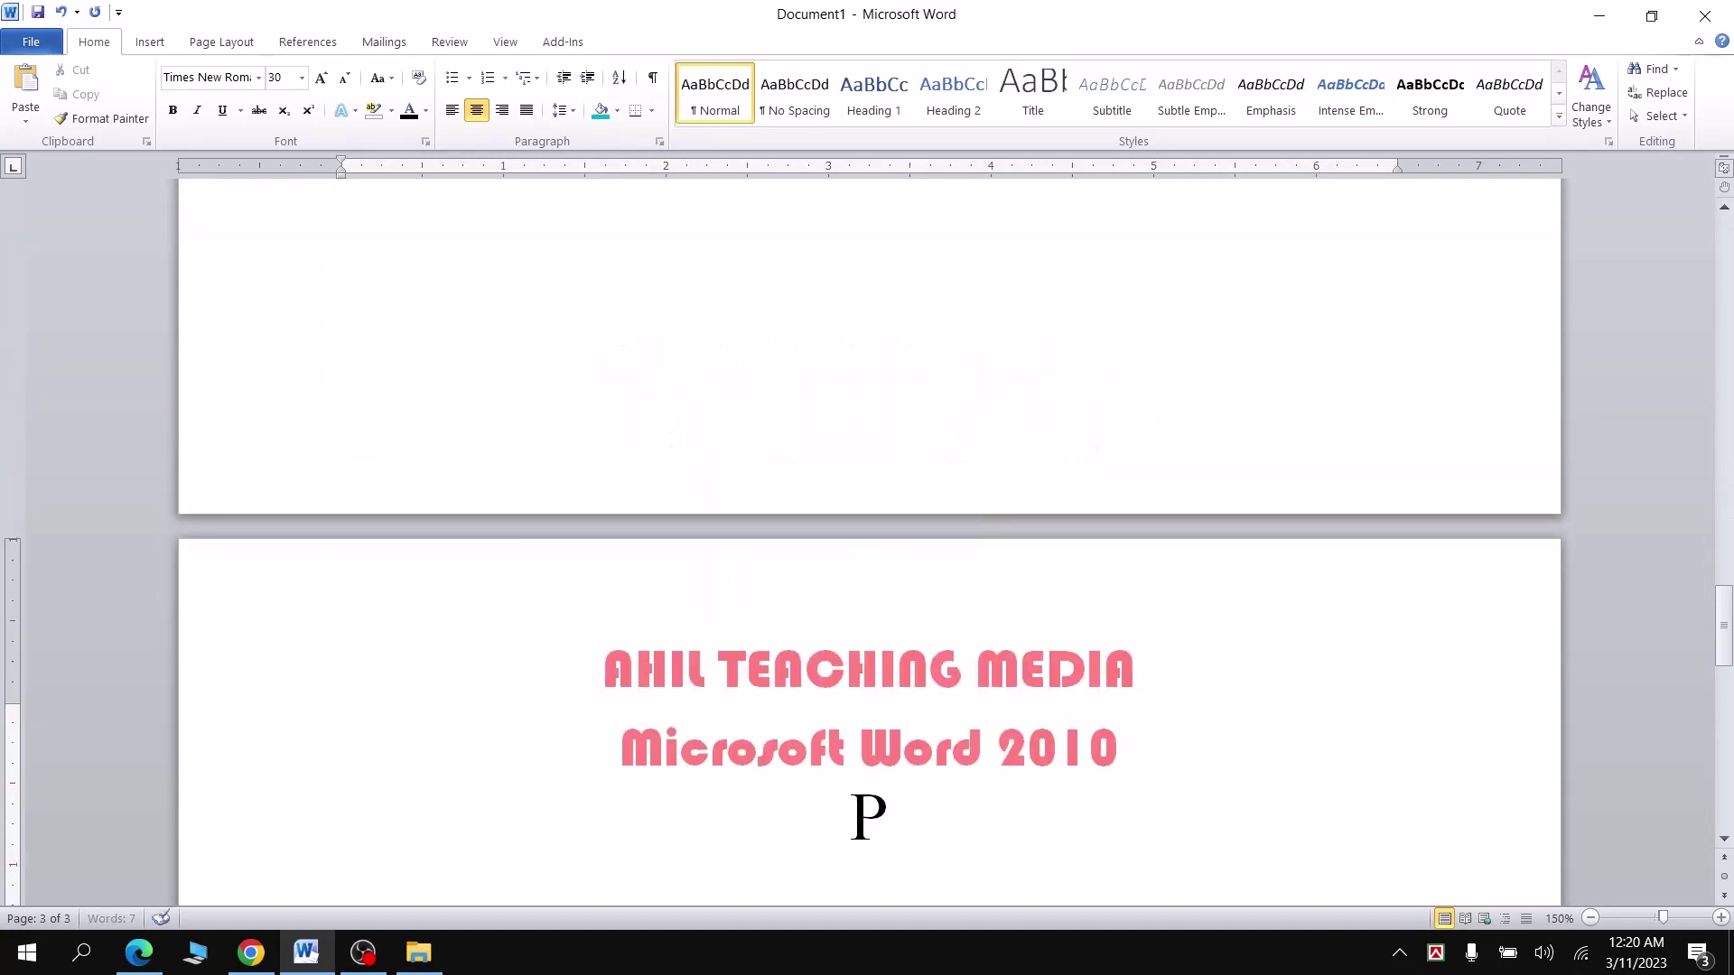
pyautogui.write('age 3')
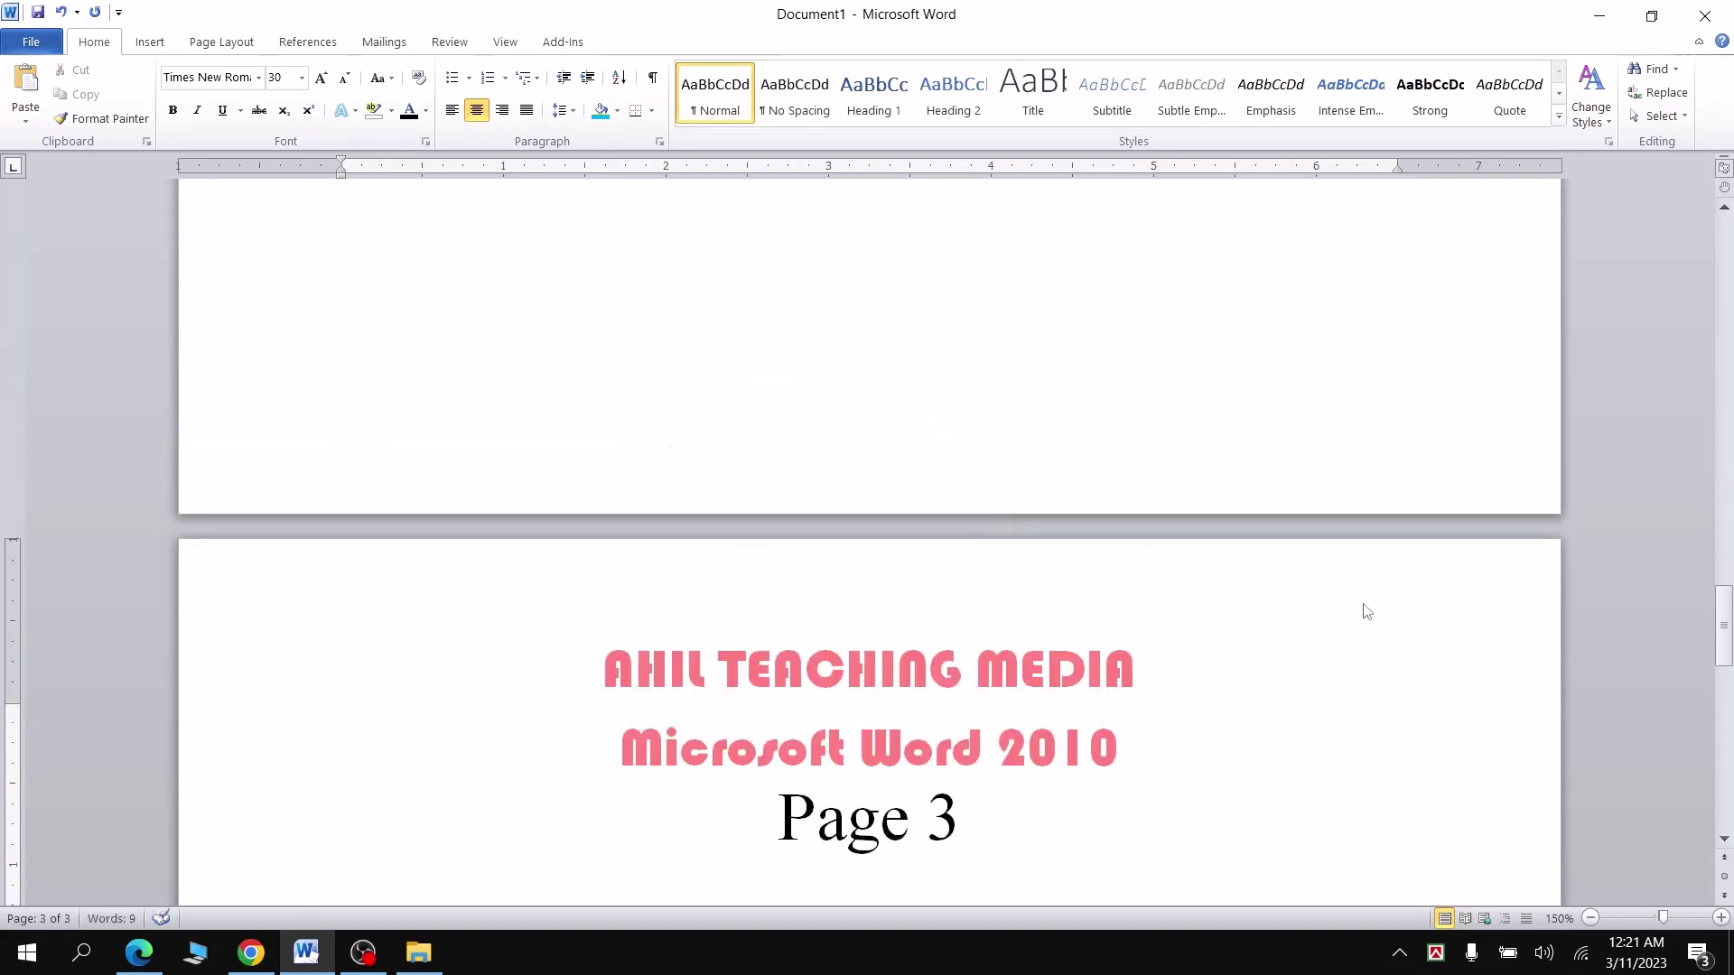
pyautogui.scroll(3, 1206, 741)
pyautogui.scroll(15, 1206, 741)
pyautogui.scroll(3, 1205, 734)
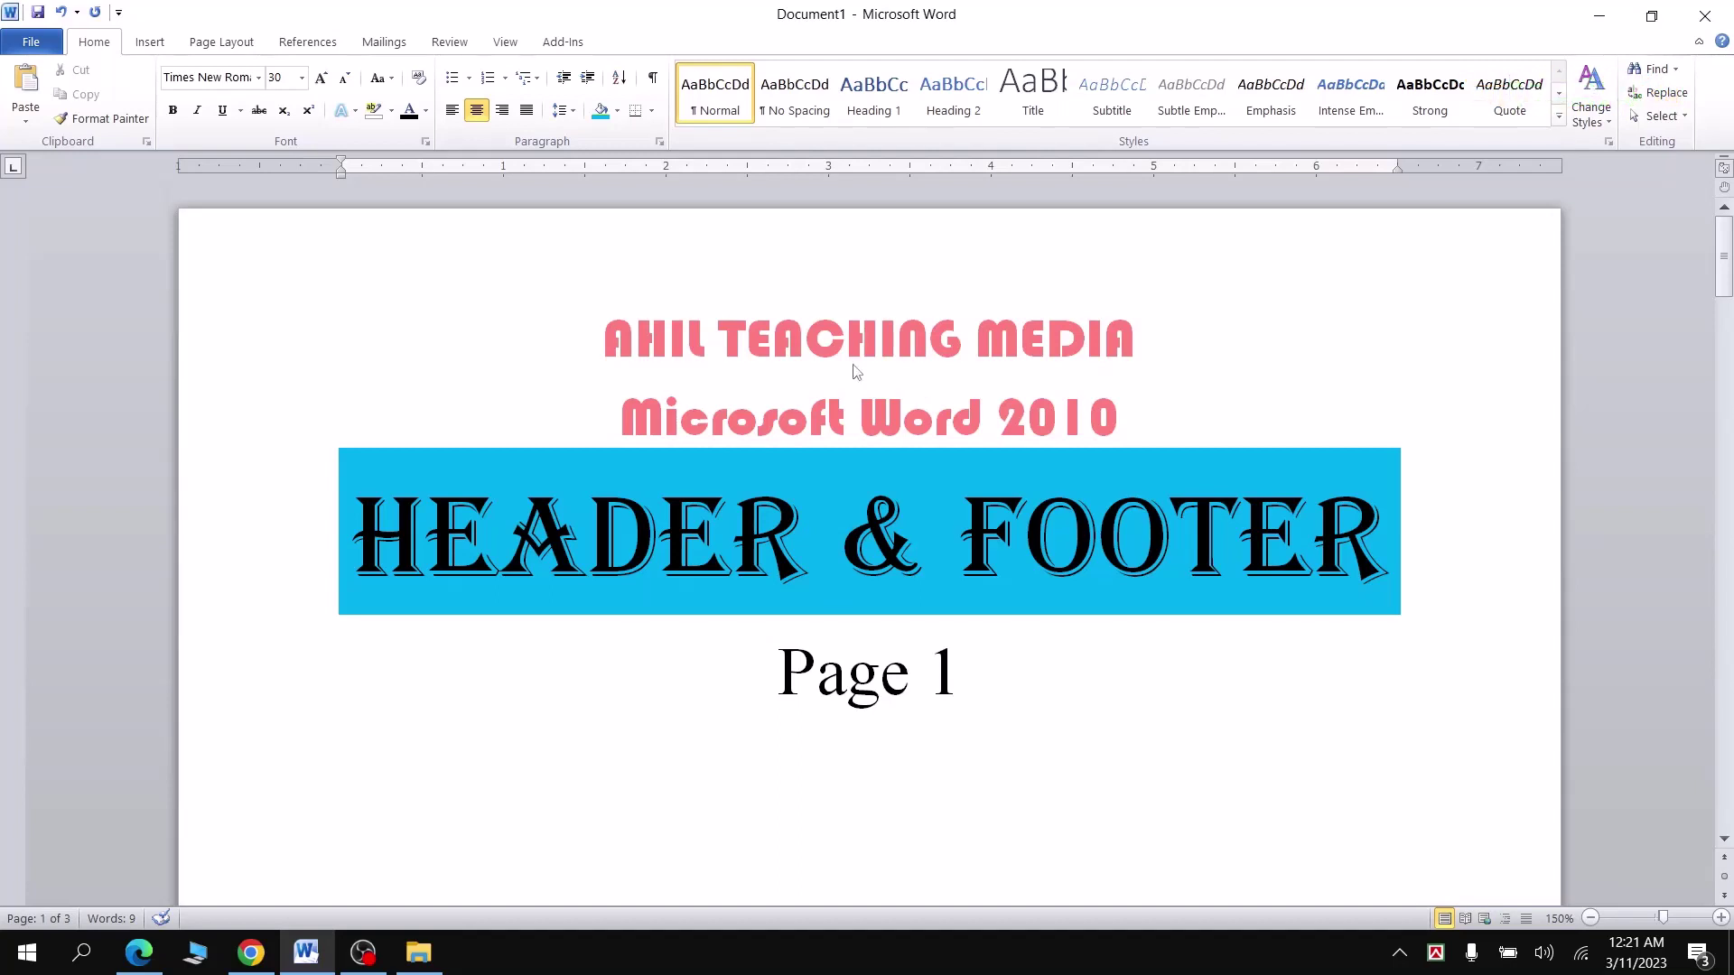
# Enter page 1's footer and open the Page Number menu on the Design tab
pyautogui.doubleClick(724, 339)
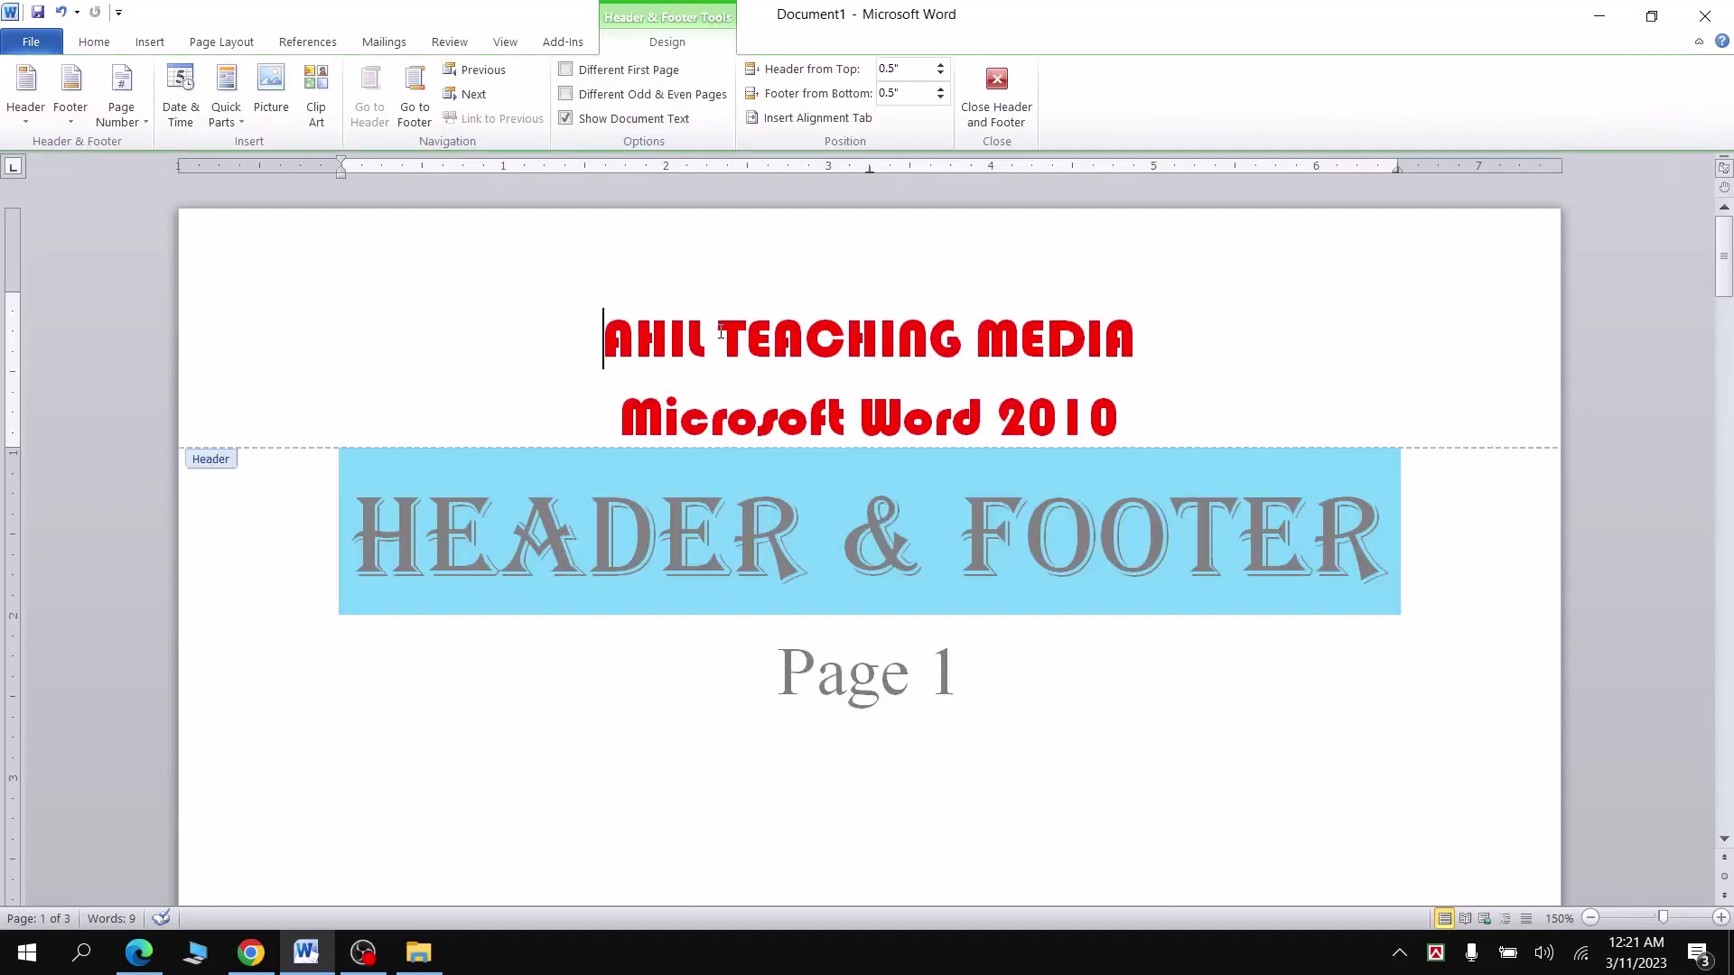
pyautogui.scroll(-5, 753, 416)
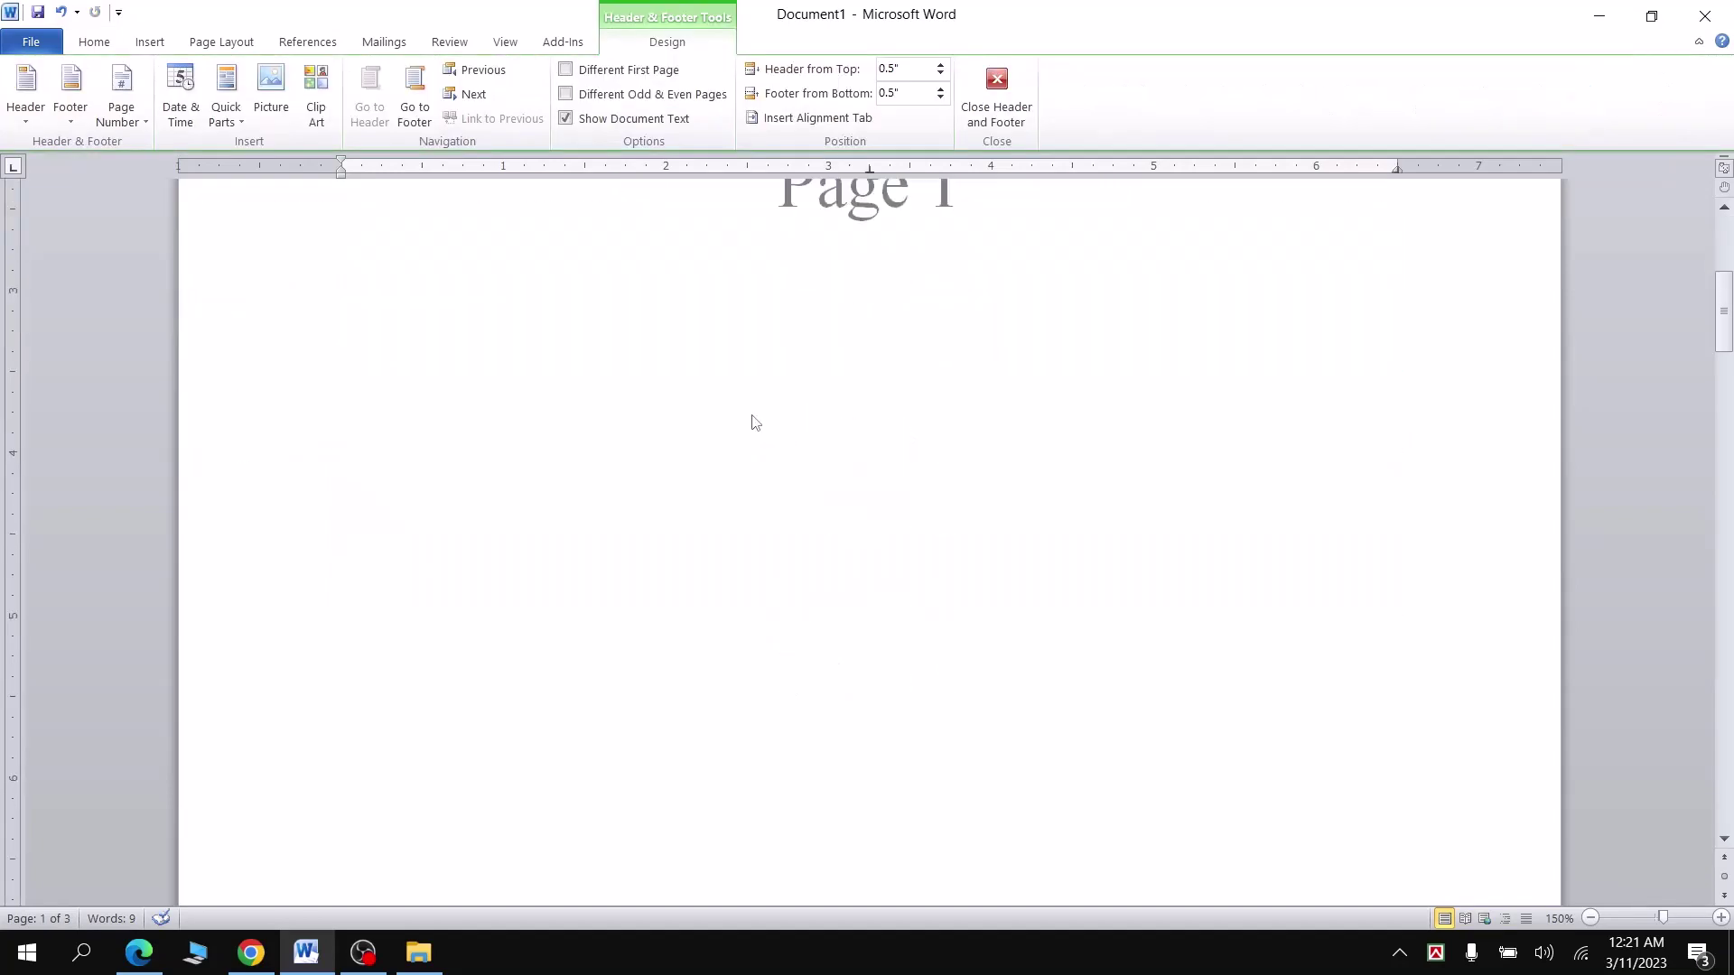
pyautogui.scroll(-2, 753, 417)
pyautogui.scroll(-3, 753, 416)
pyautogui.scroll(-1, 448, 704)
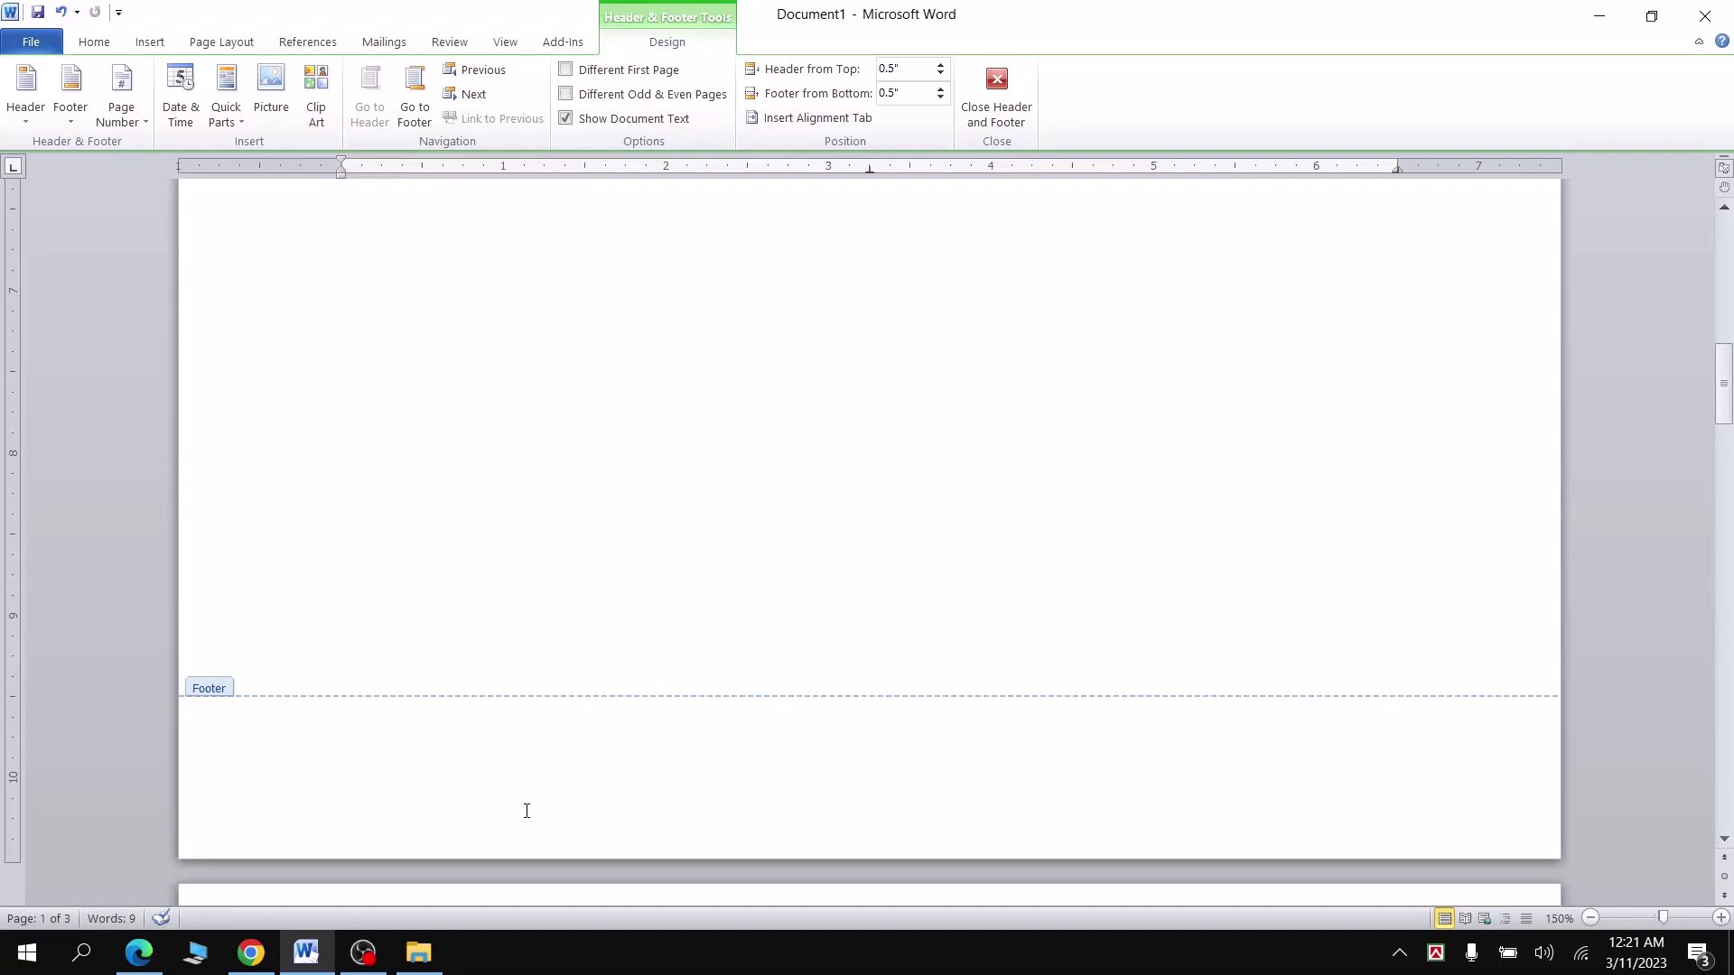
pyautogui.click(562, 781)
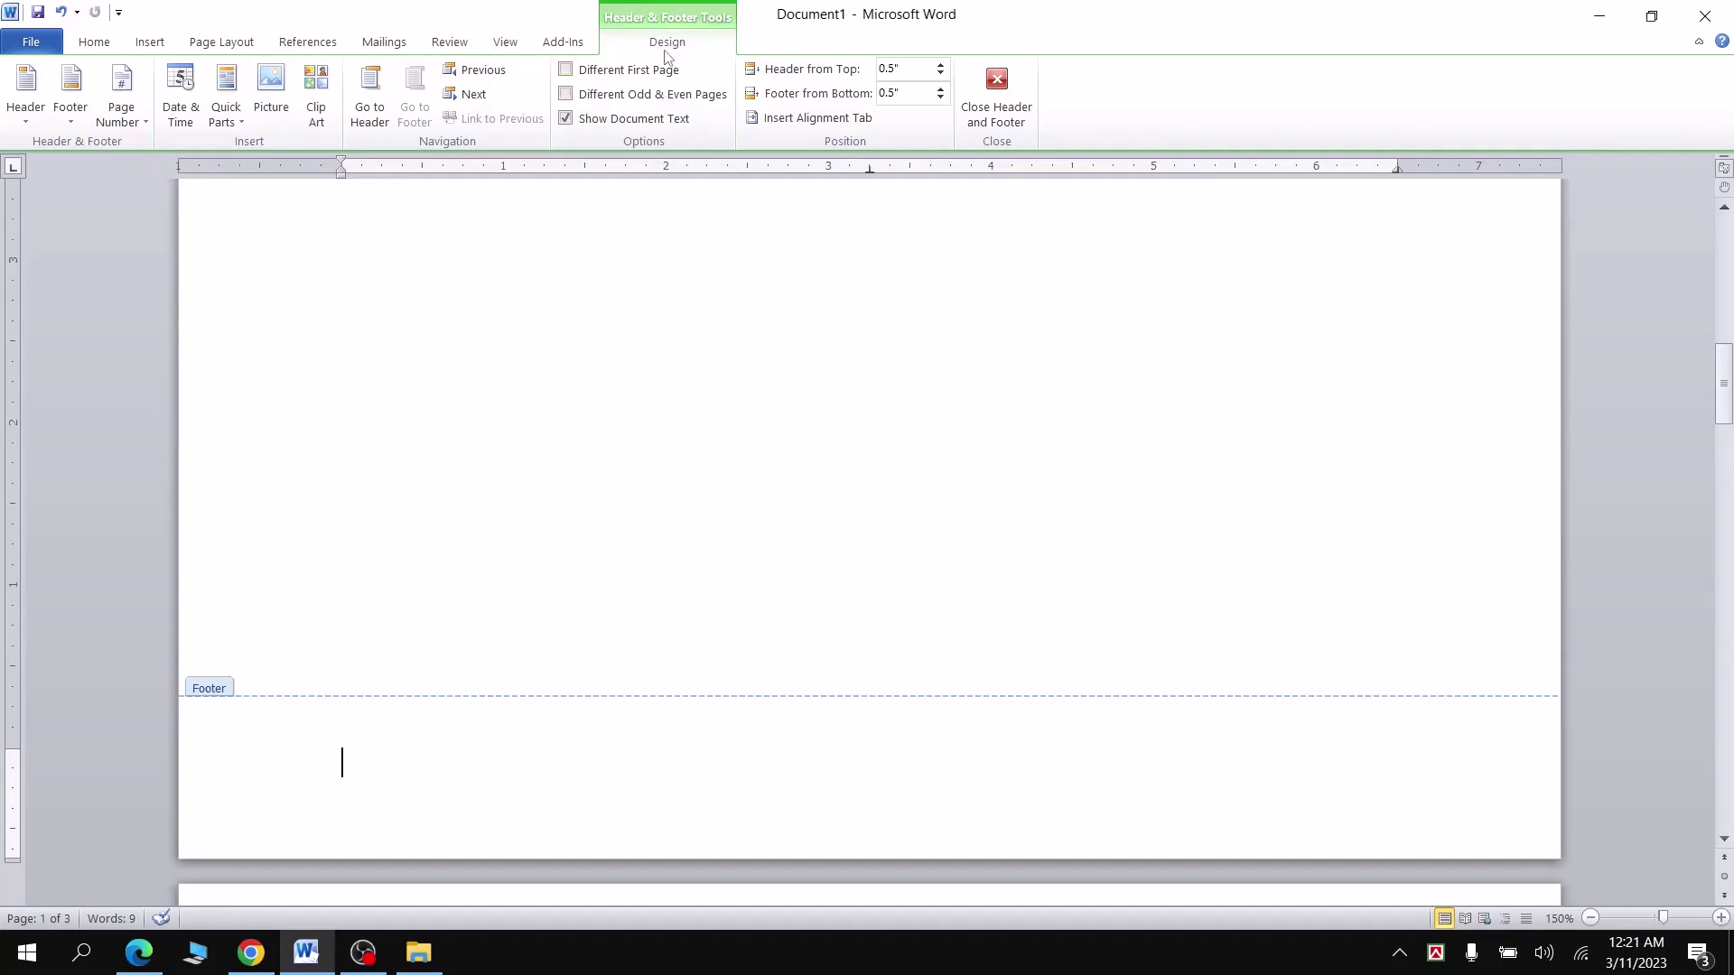
pyautogui.click(129, 125)
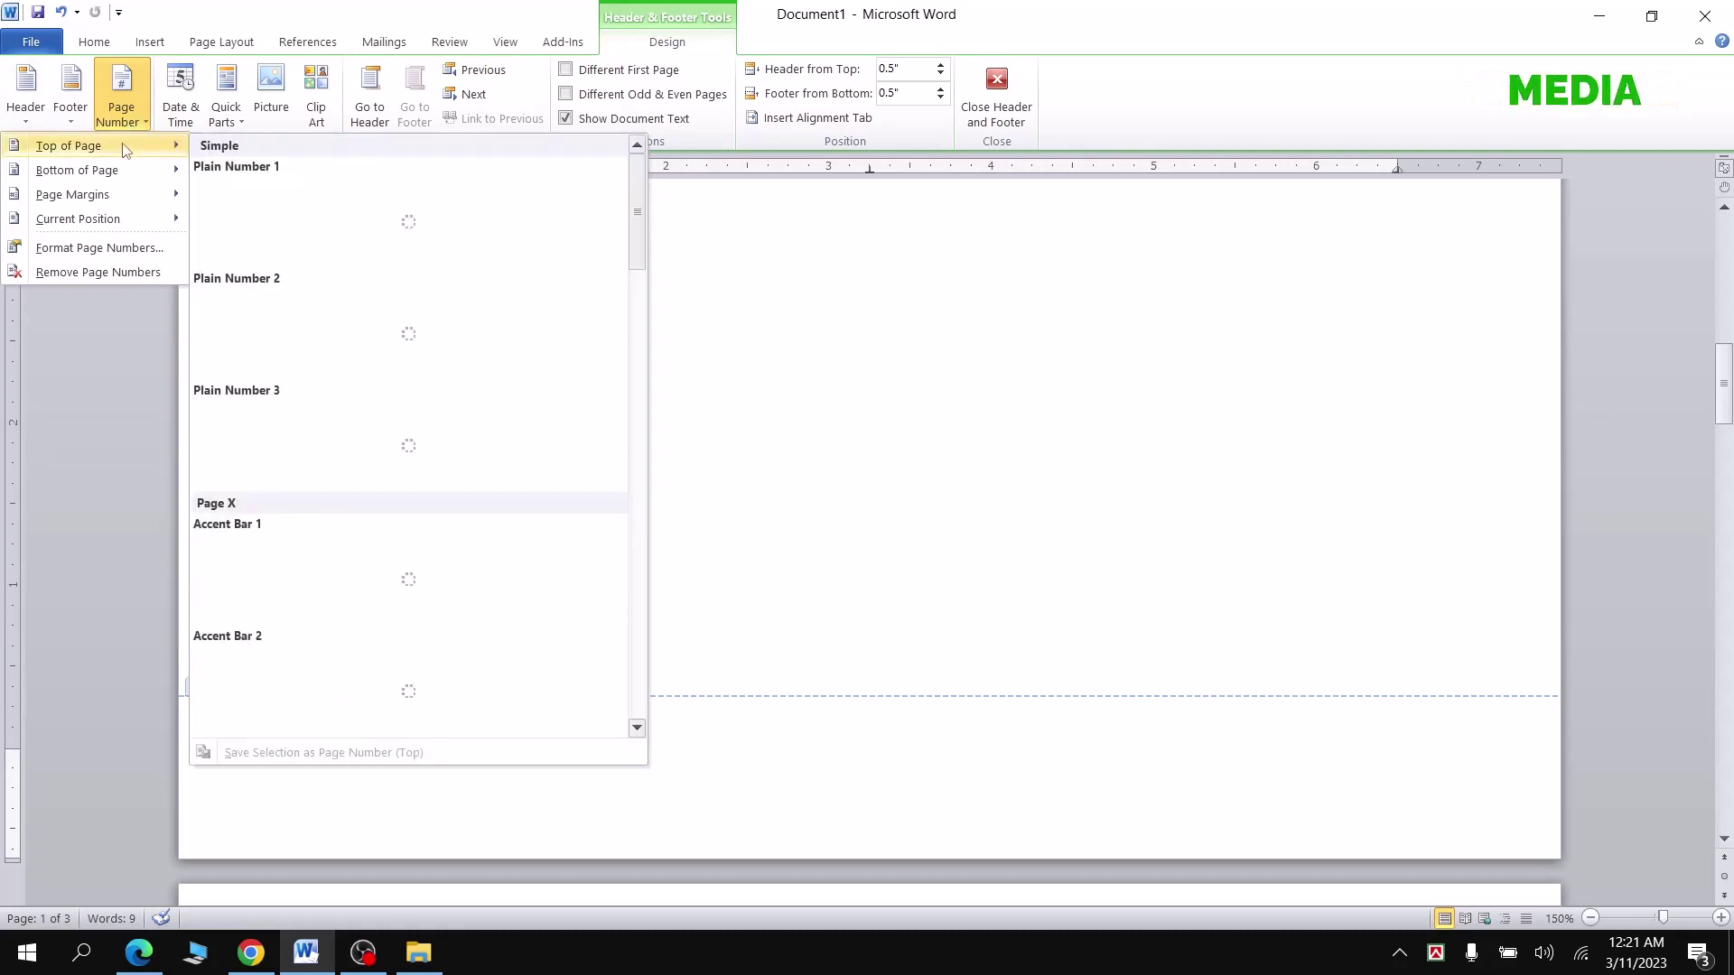
pyautogui.moveTo(78, 170)
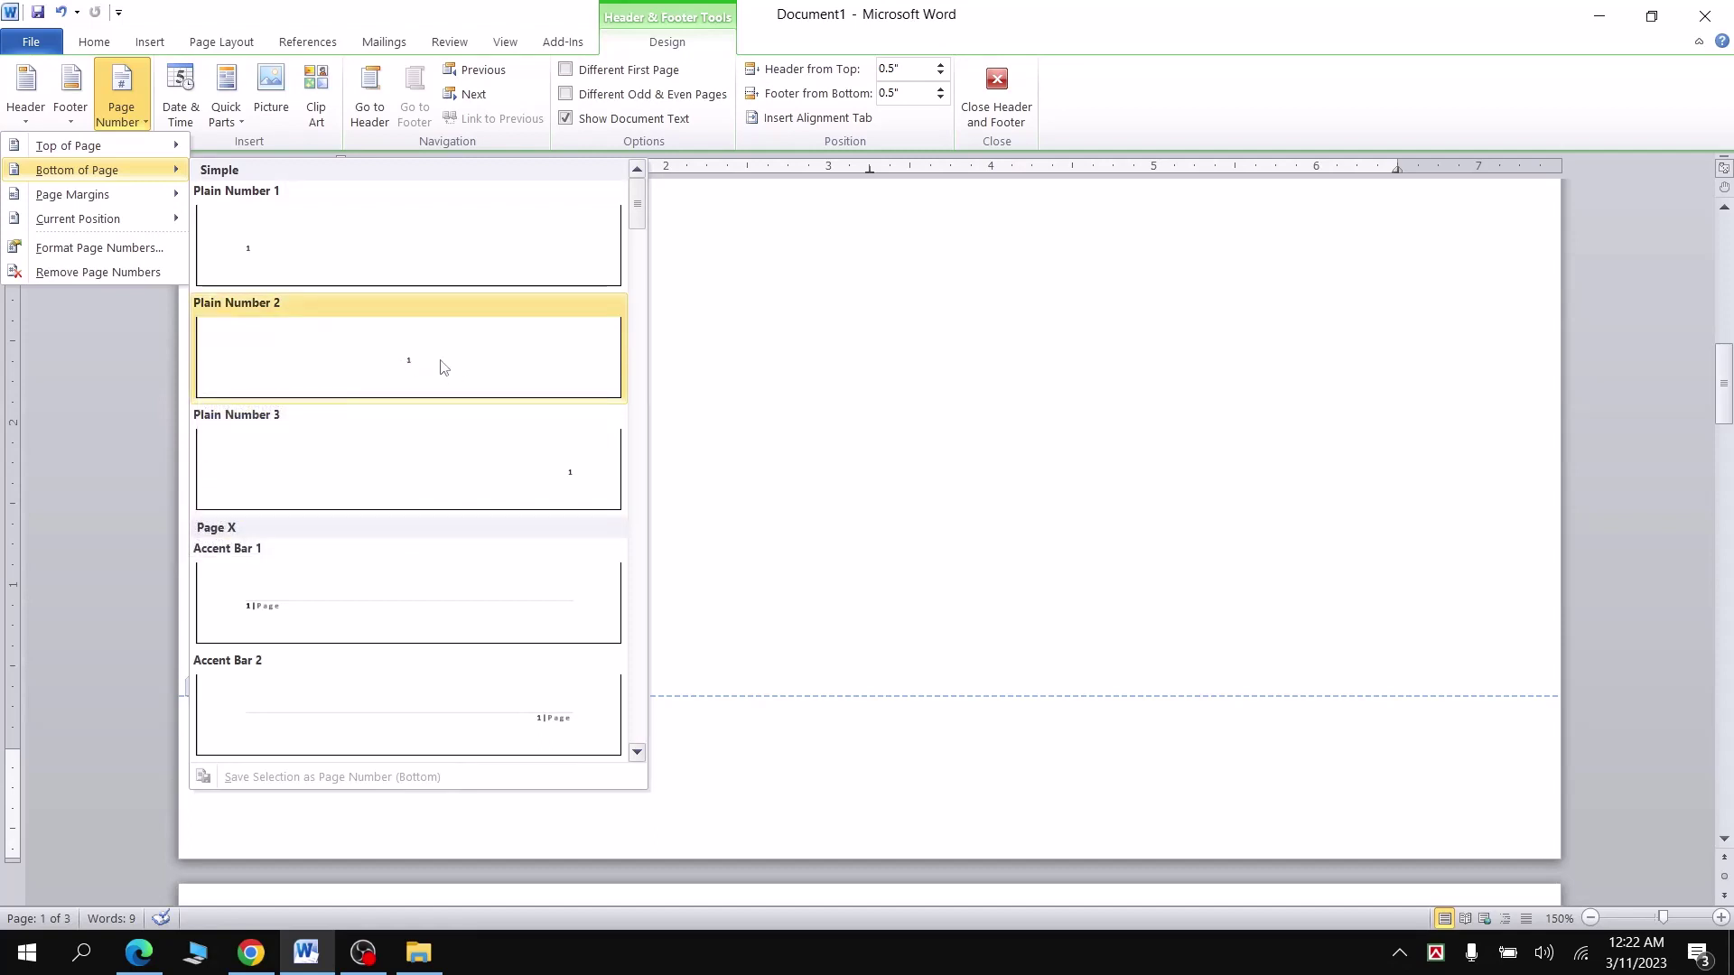
# Insert a centred Plain Number 2 page number at the bottom of the page
pyautogui.click(432, 367)
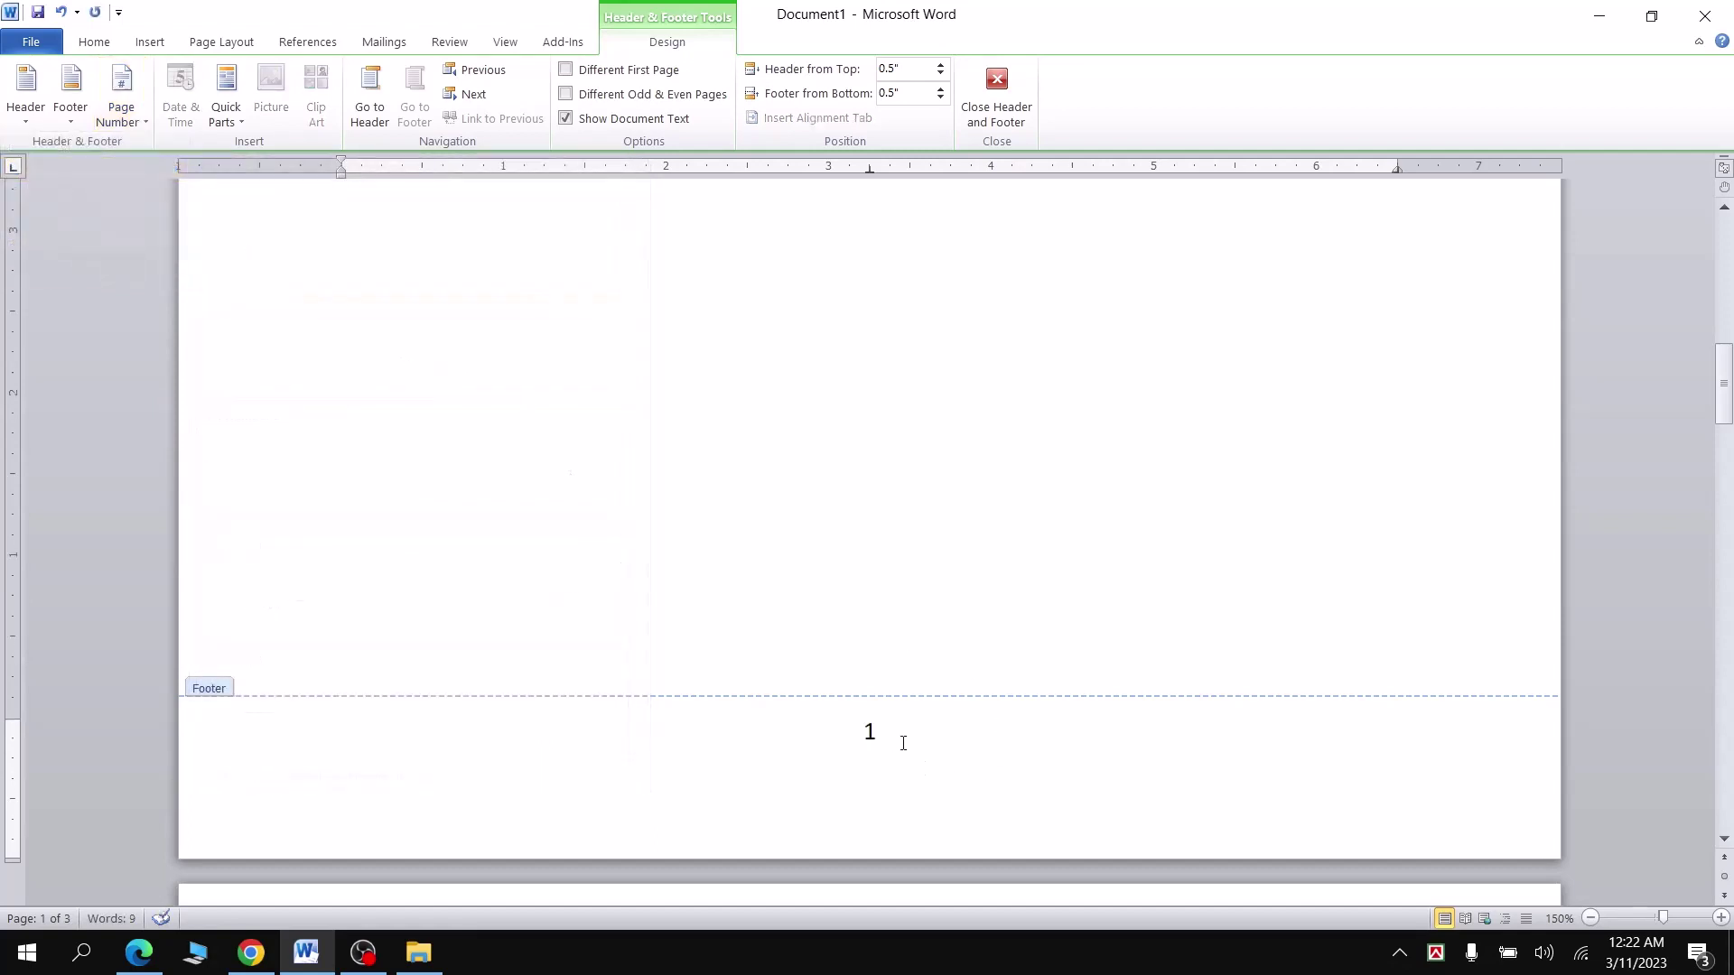
# Check that the footers of pages 2 and 3 show numbers 2 and 3, then return to page 1
pyautogui.scroll(-5, 879, 736)
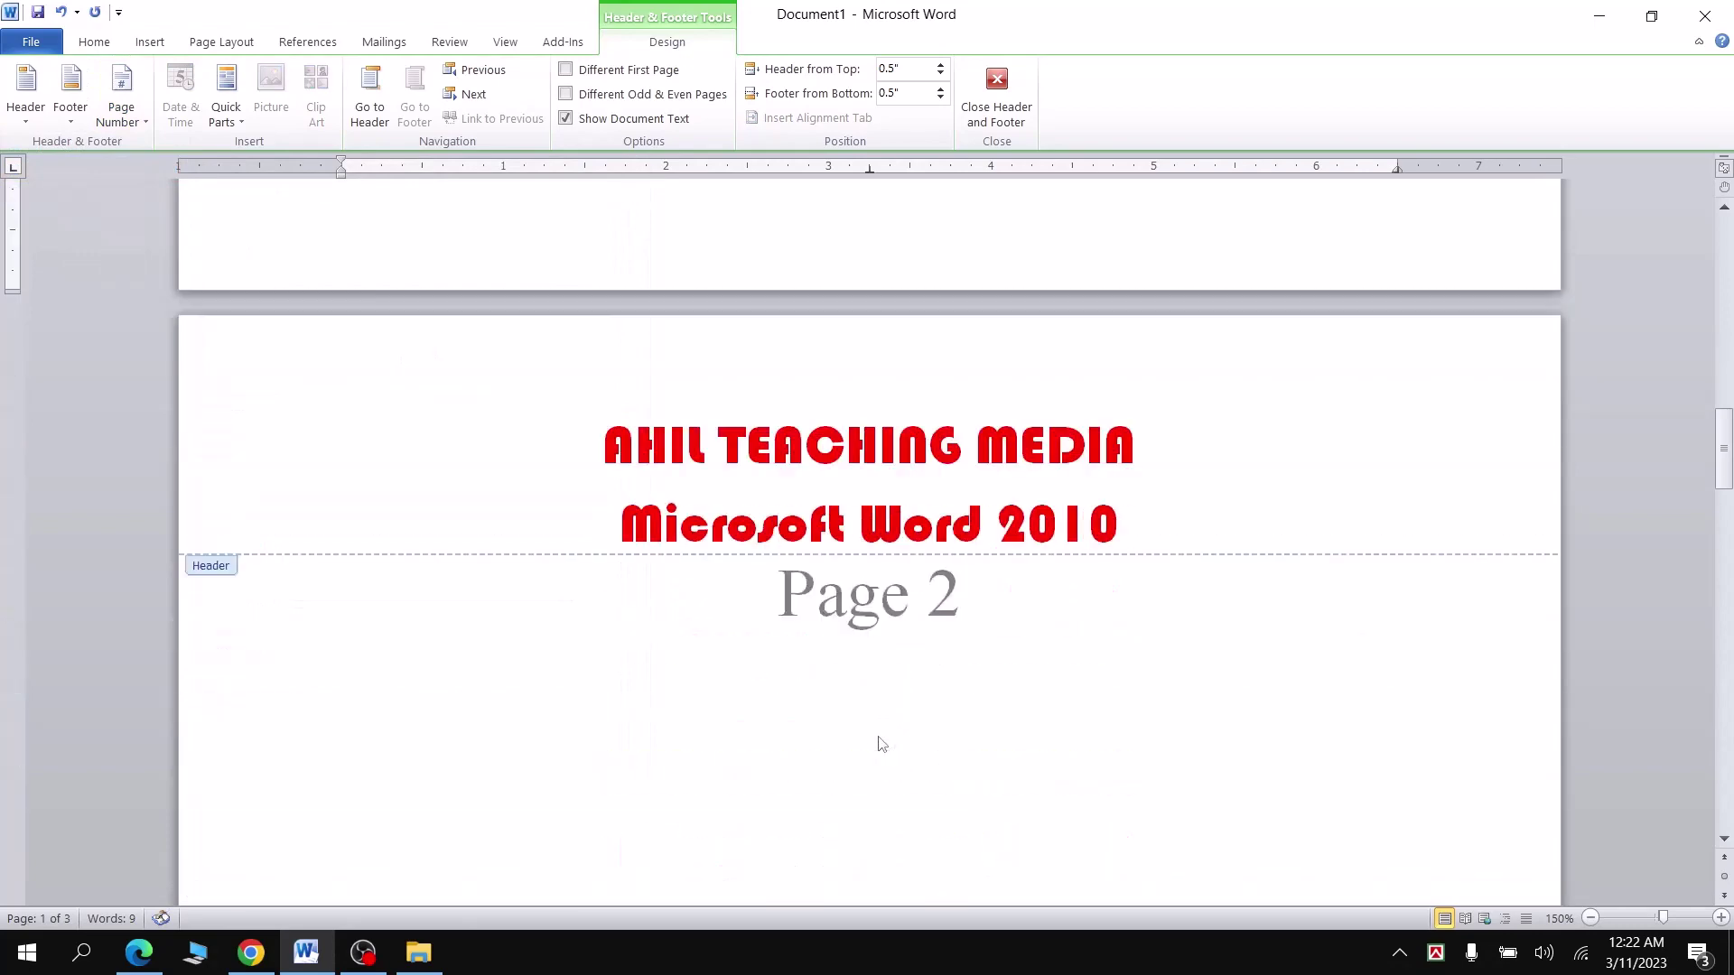
pyautogui.scroll(-4, 879, 736)
pyautogui.scroll(-5, 880, 736)
pyautogui.scroll(-5, 879, 736)
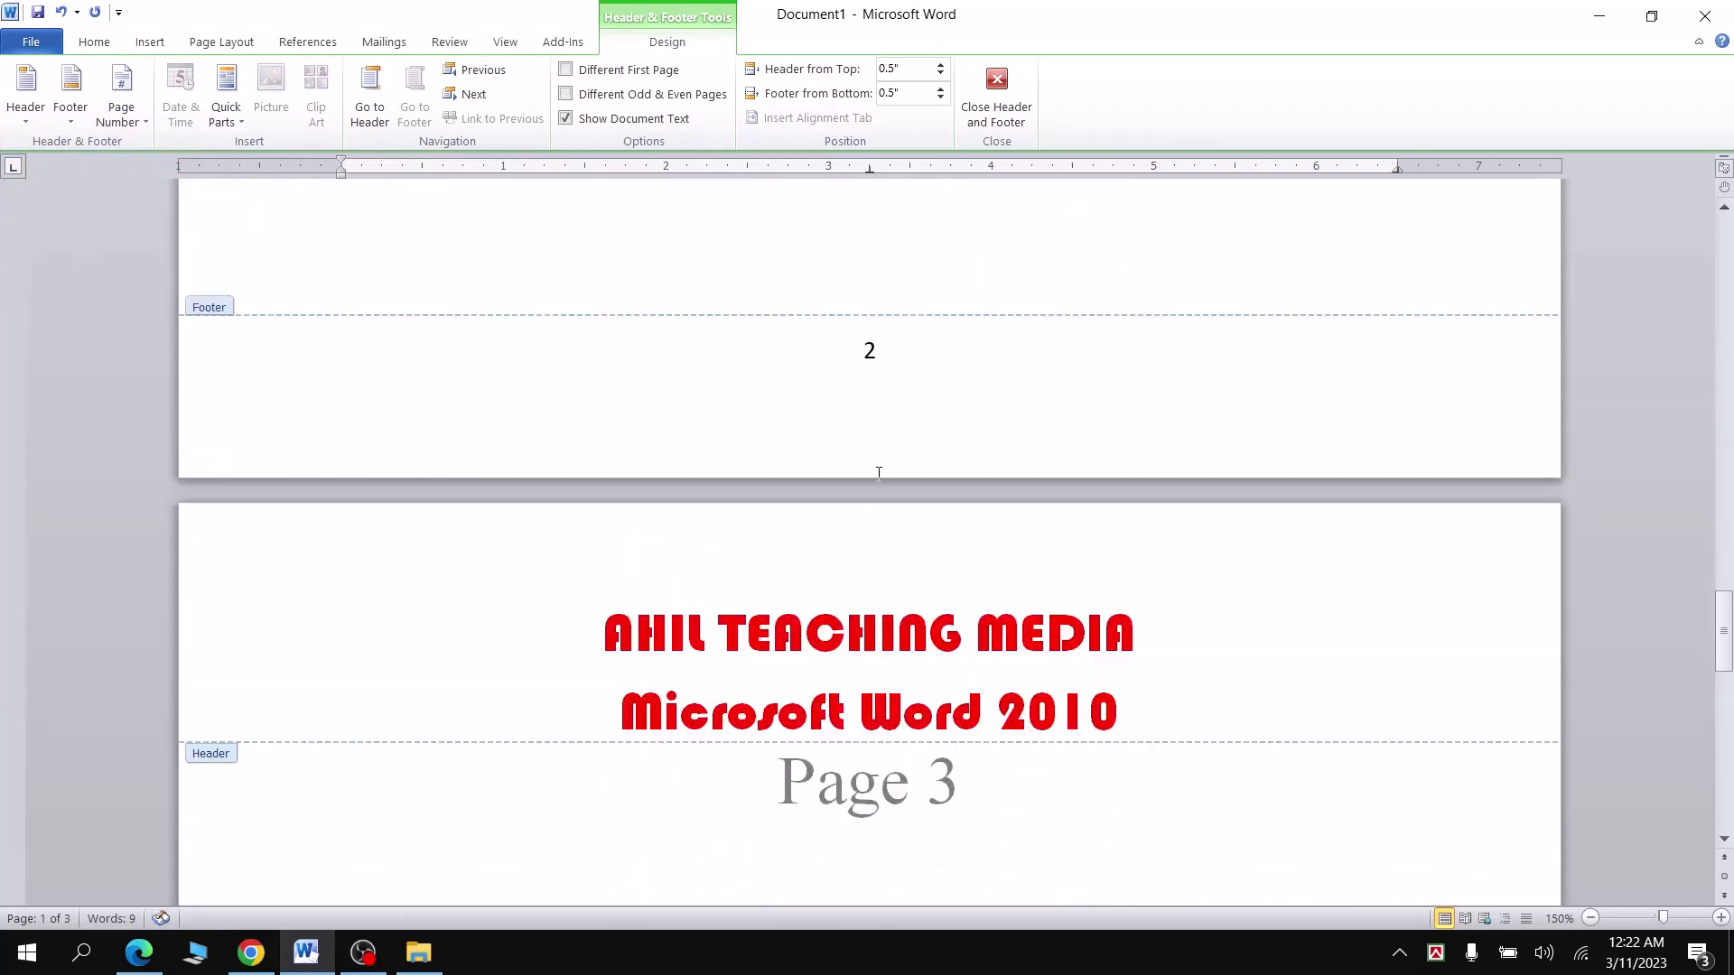
pyautogui.scroll(-3, 880, 736)
pyautogui.scroll(-7, 883, 457)
pyautogui.scroll(-5, 884, 459)
pyautogui.click(882, 756)
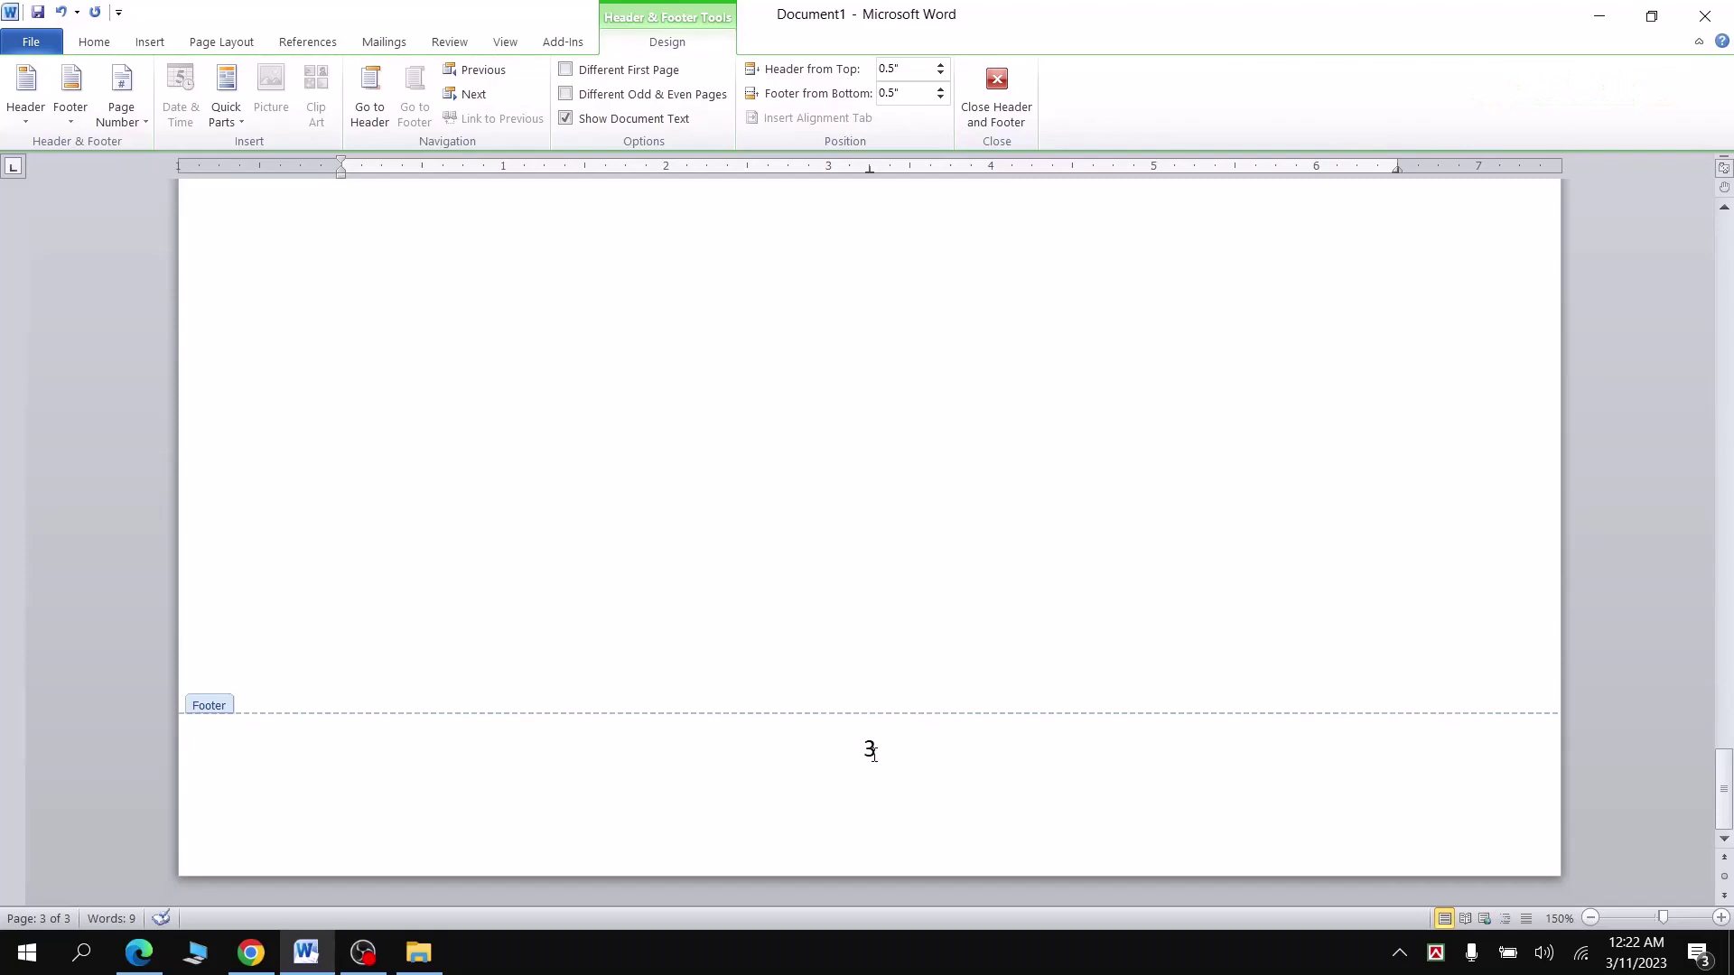
pyautogui.scroll(10, 872, 757)
pyautogui.scroll(10, 872, 758)
pyautogui.scroll(12, 871, 759)
pyautogui.scroll(10, 870, 758)
pyautogui.doubleClick(869, 800)
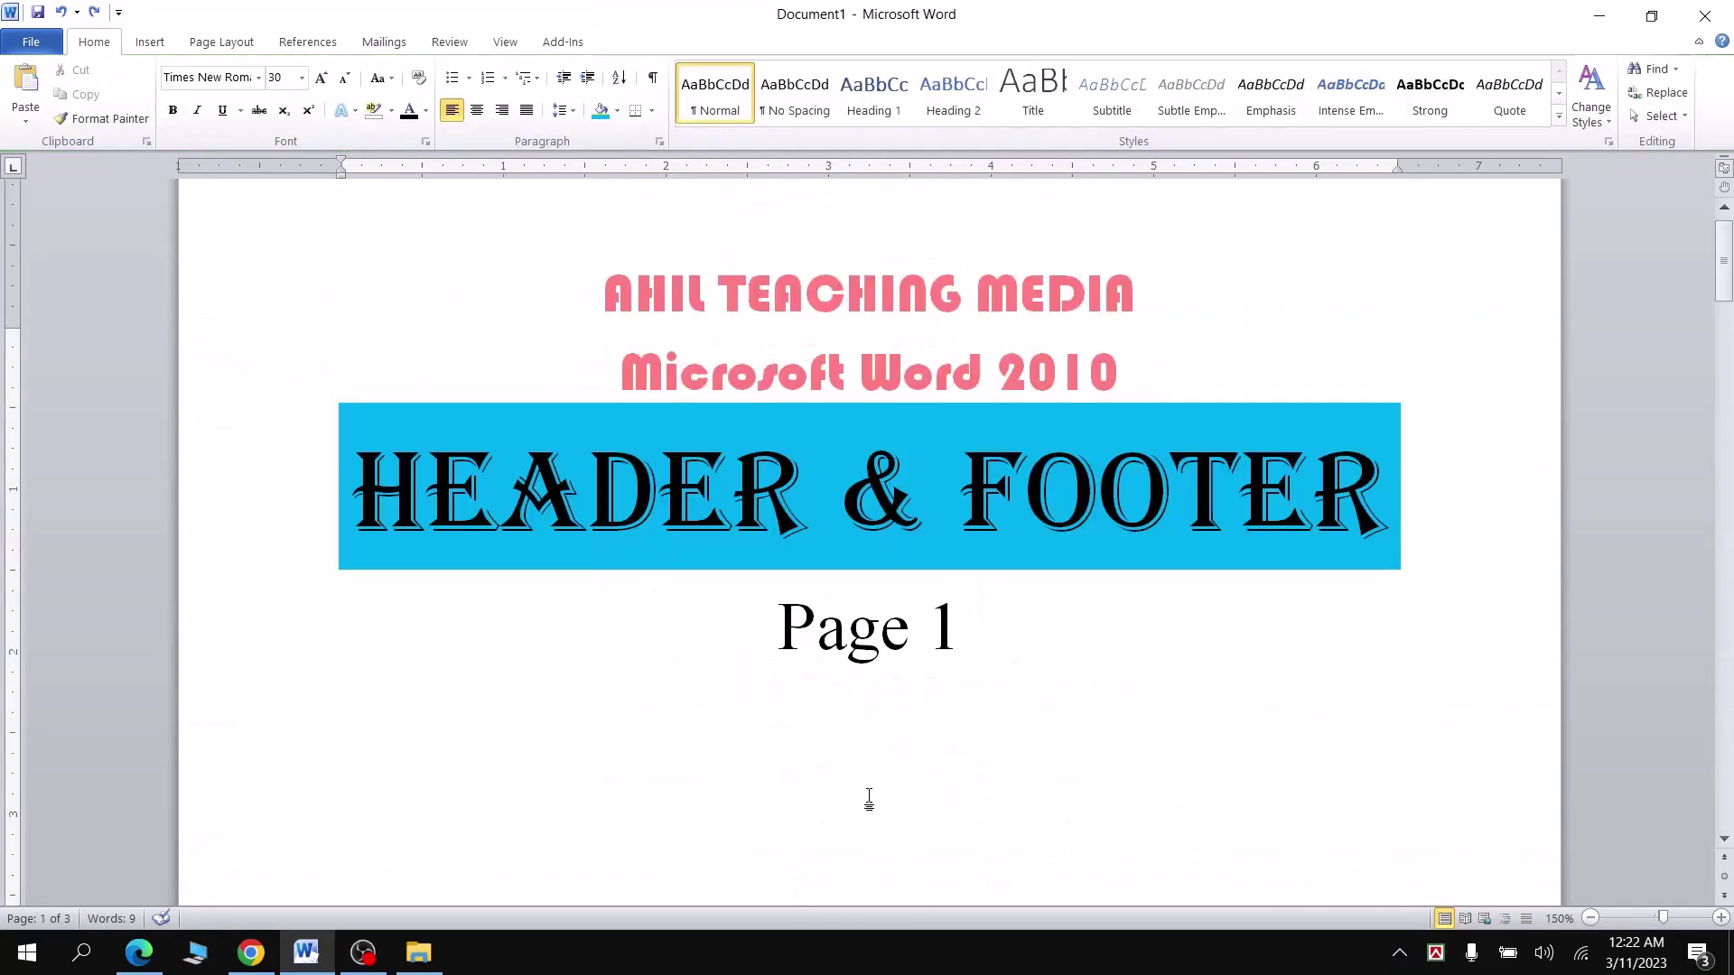